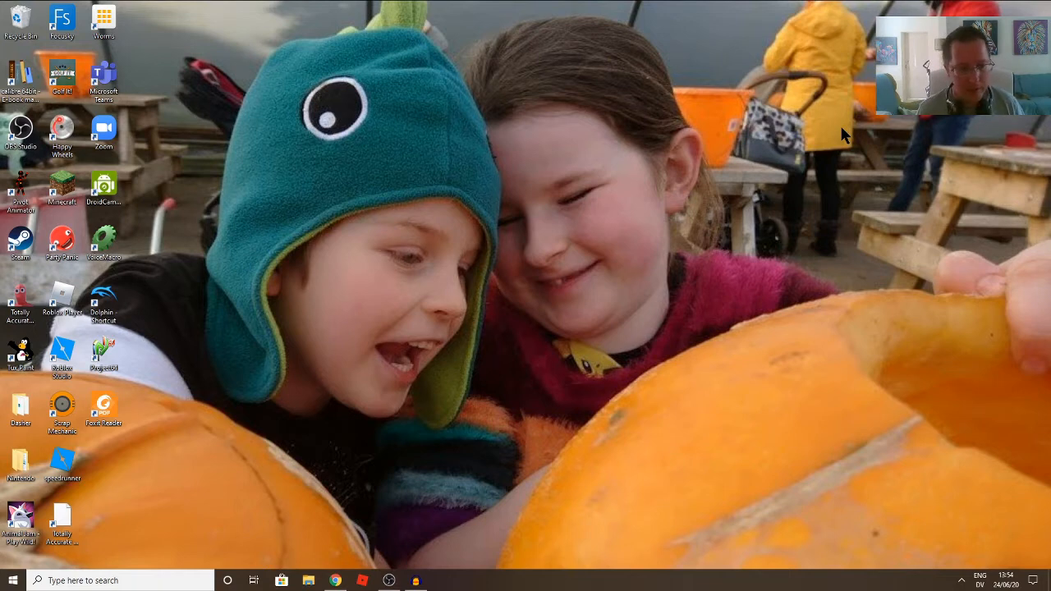
Step: Find the high contrast theme setting with a search for "theme", turn high contrast on and off again, and close Settings
{"action": "key", "text": "super"}
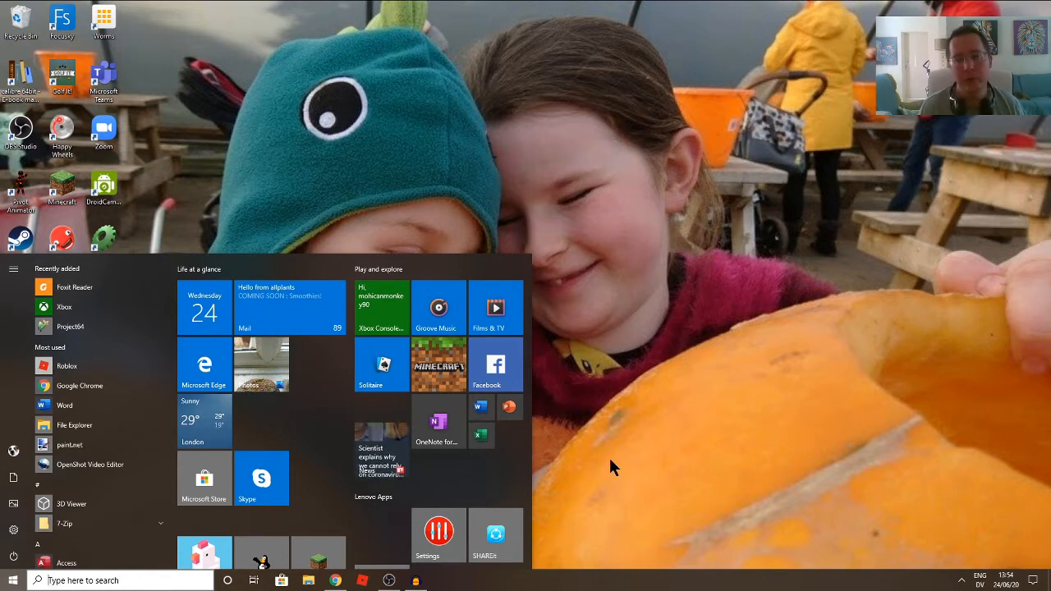
{"action": "type", "text": "theme"}
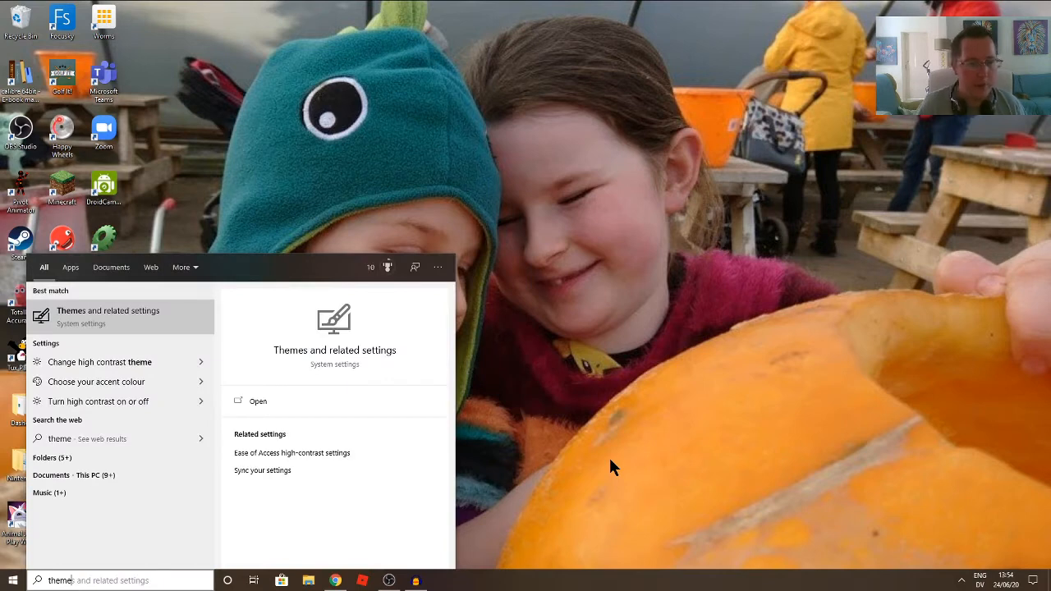
{"action": "left_click", "coordinate": [149, 363]}
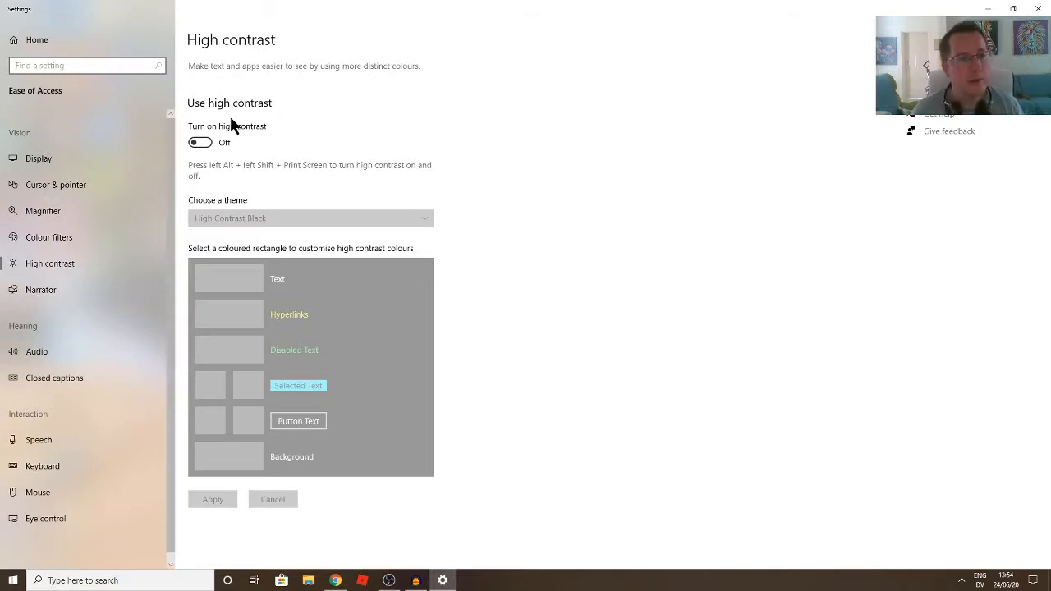
{"action": "left_click", "coordinate": [201, 142]}
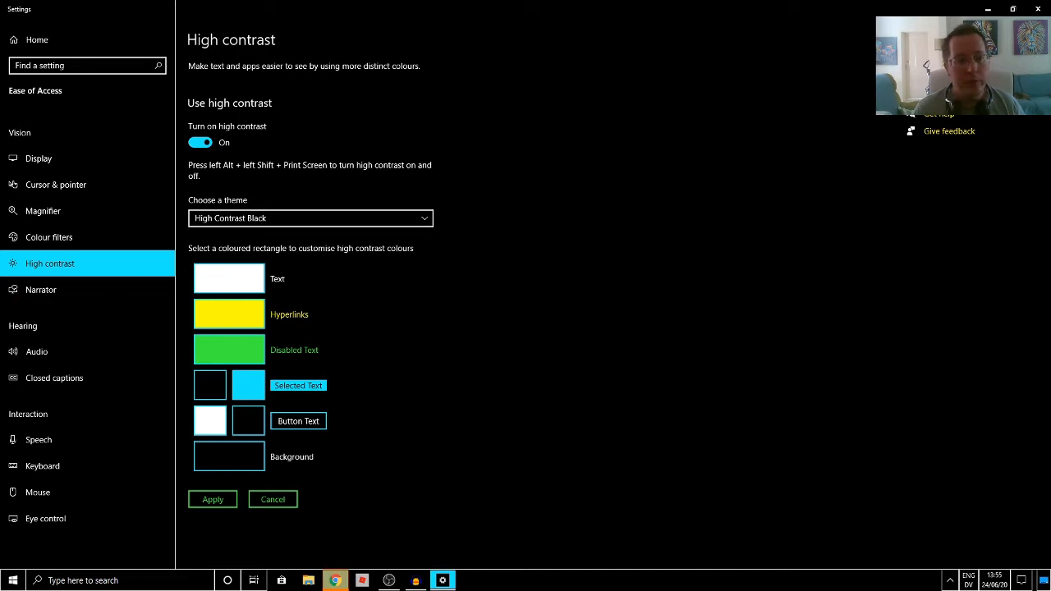
{"action": "left_click", "coordinate": [206, 144]}
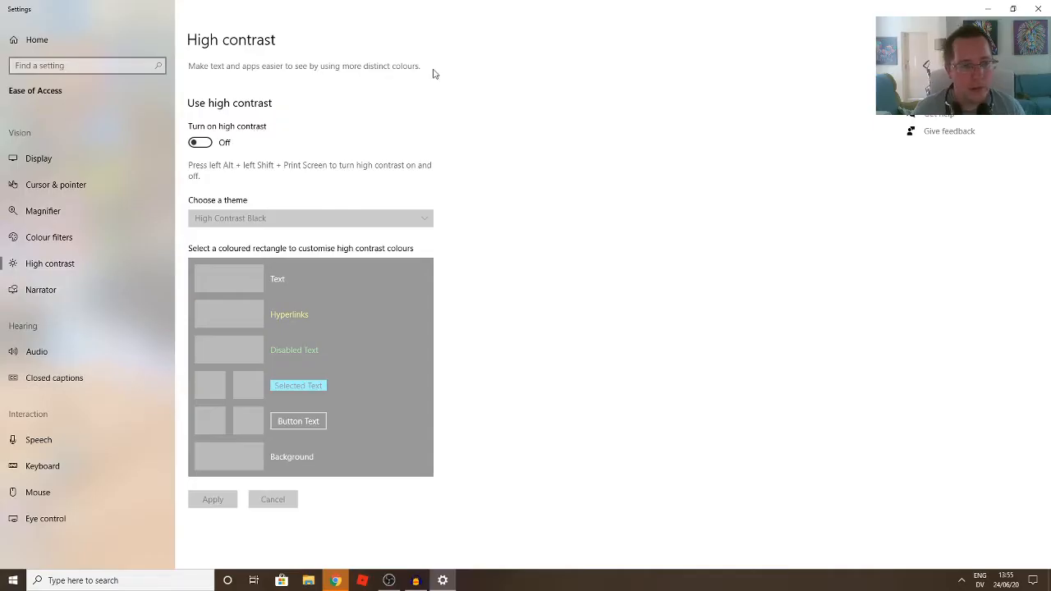
{"action": "left_click", "coordinate": [1041, 6]}
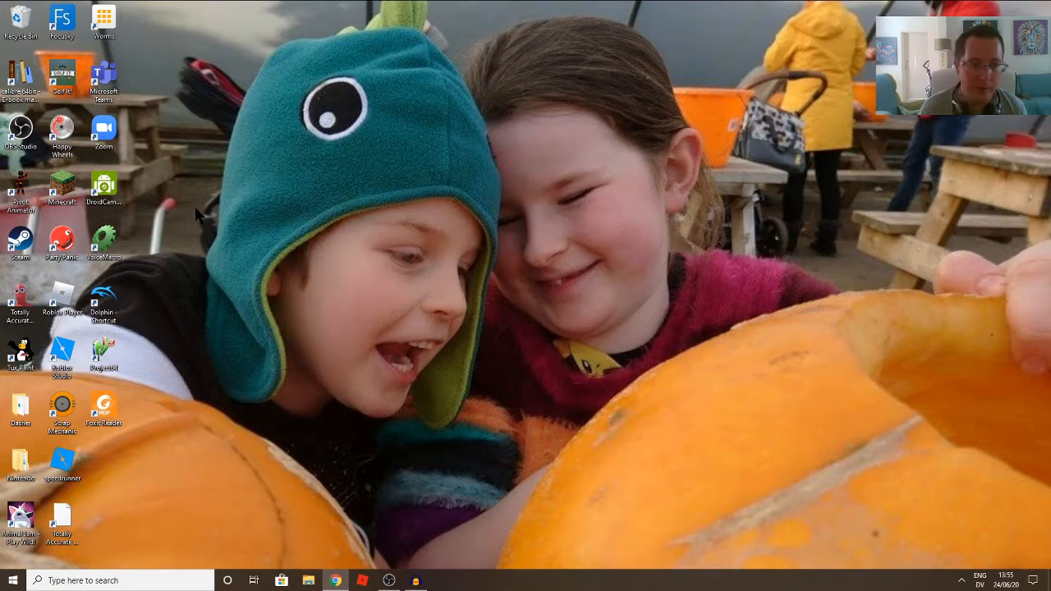
Step: Search Windows for "mouse" and open the Mouse settings page
{"action": "key", "text": "super"}
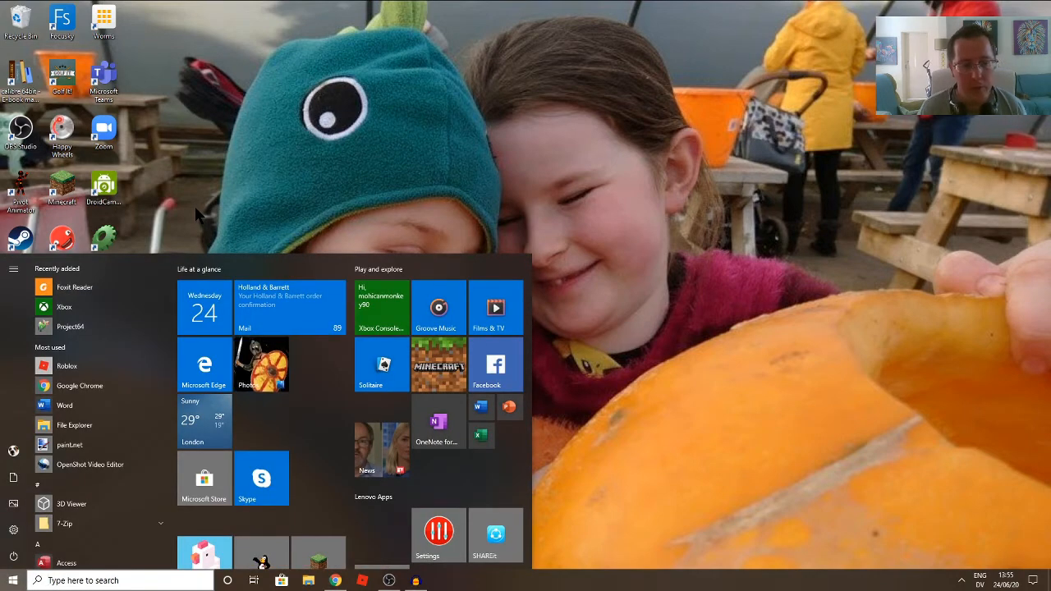
{"action": "key", "text": "super"}
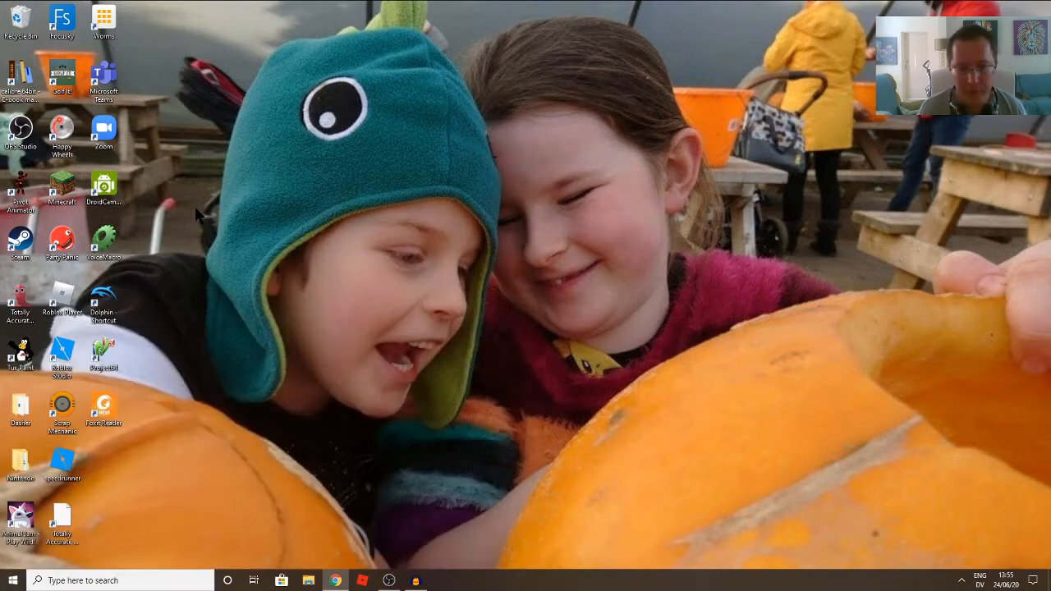
{"action": "key", "text": "super"}
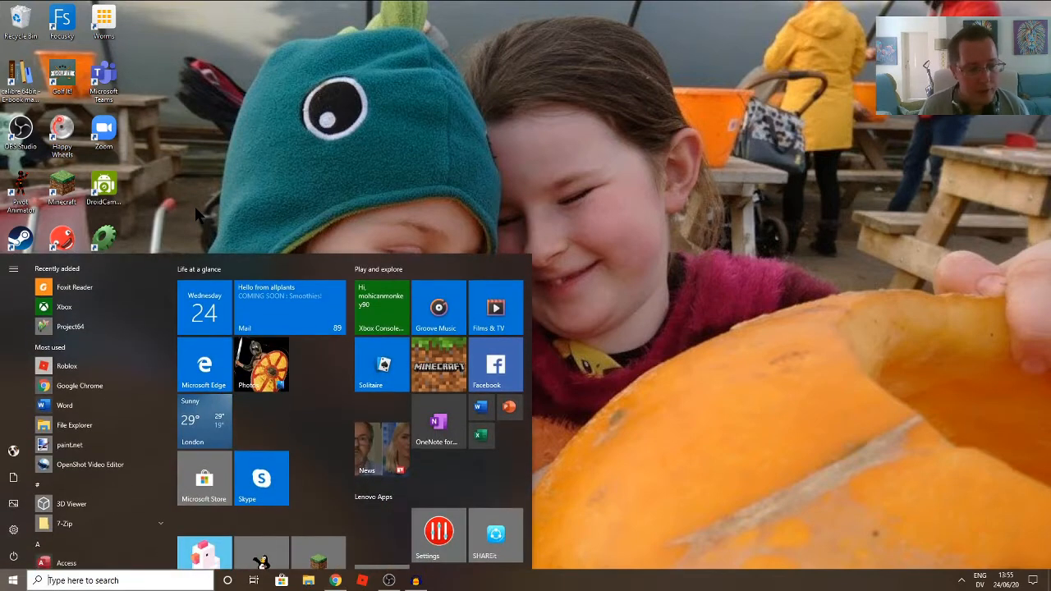
{"action": "type", "text": "mo"}
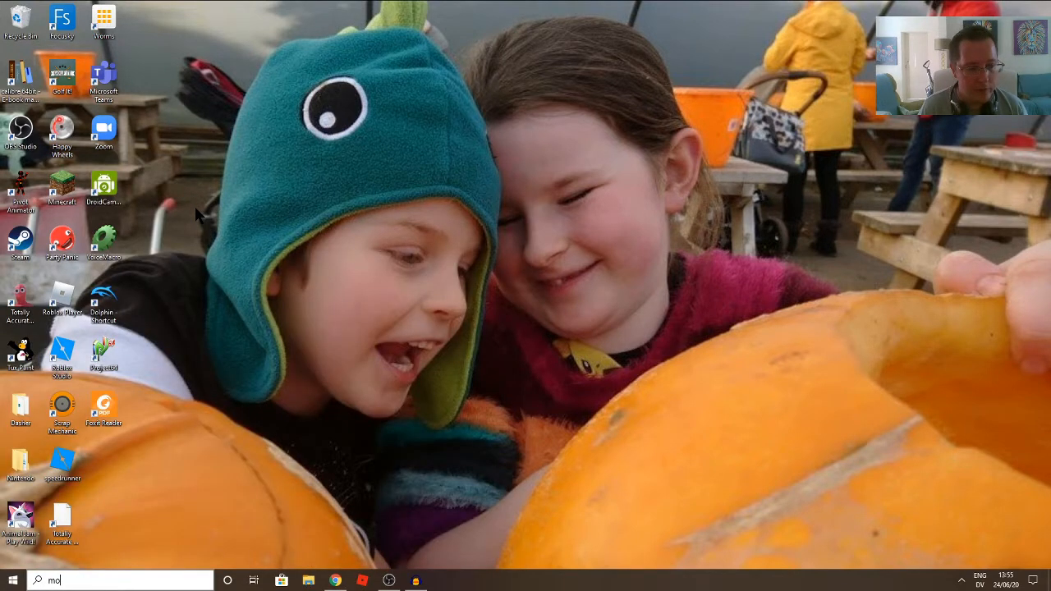
{"action": "type", "text": "use"}
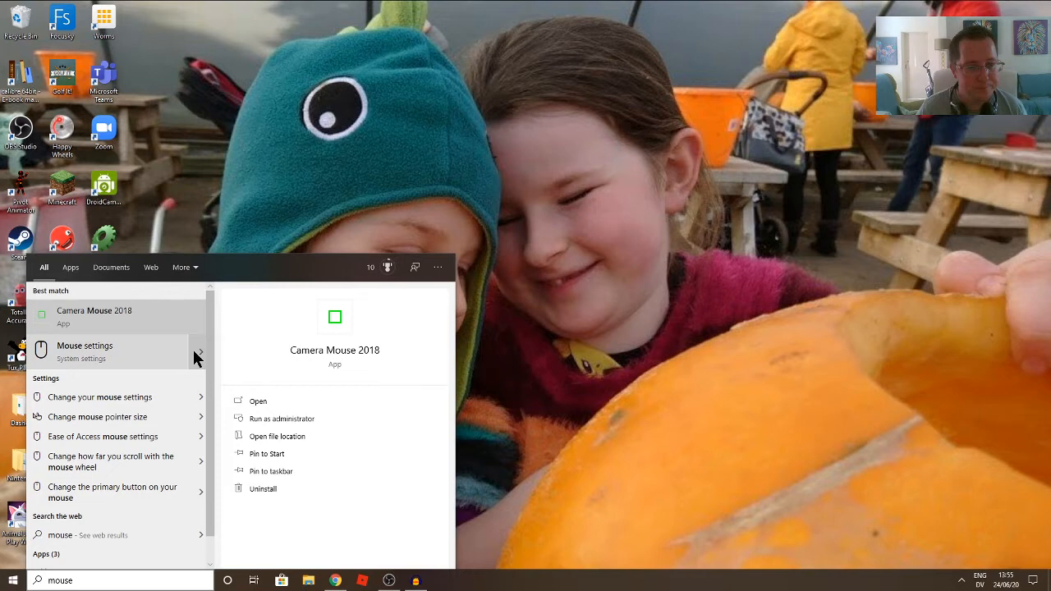
{"action": "left_click", "coordinate": [123, 351]}
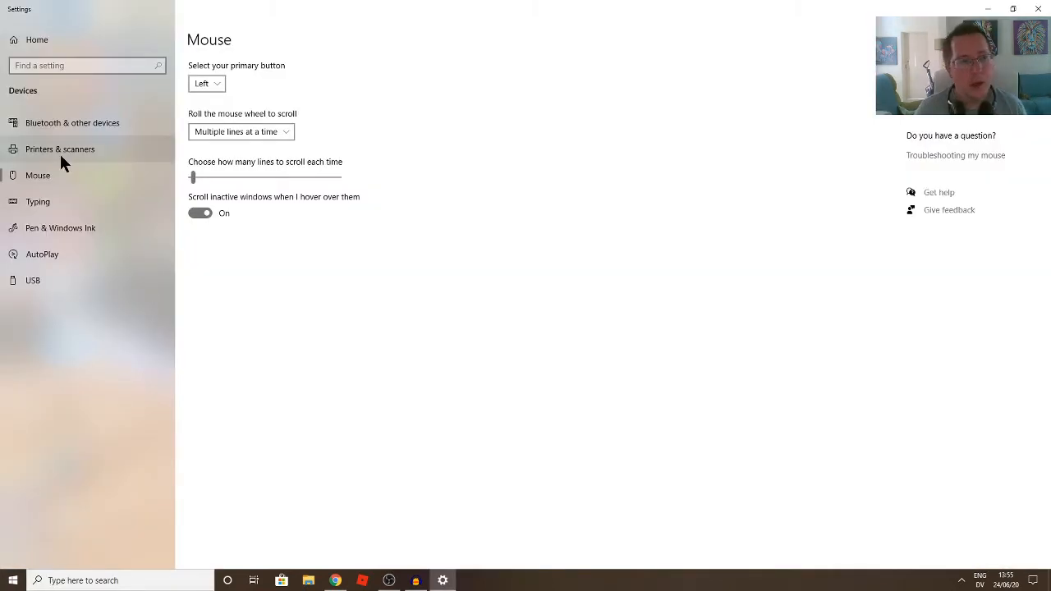
Step: Search Settings for "ease of access", show all matching settings, and close the Settings window
{"action": "left_click", "coordinate": [90, 68]}
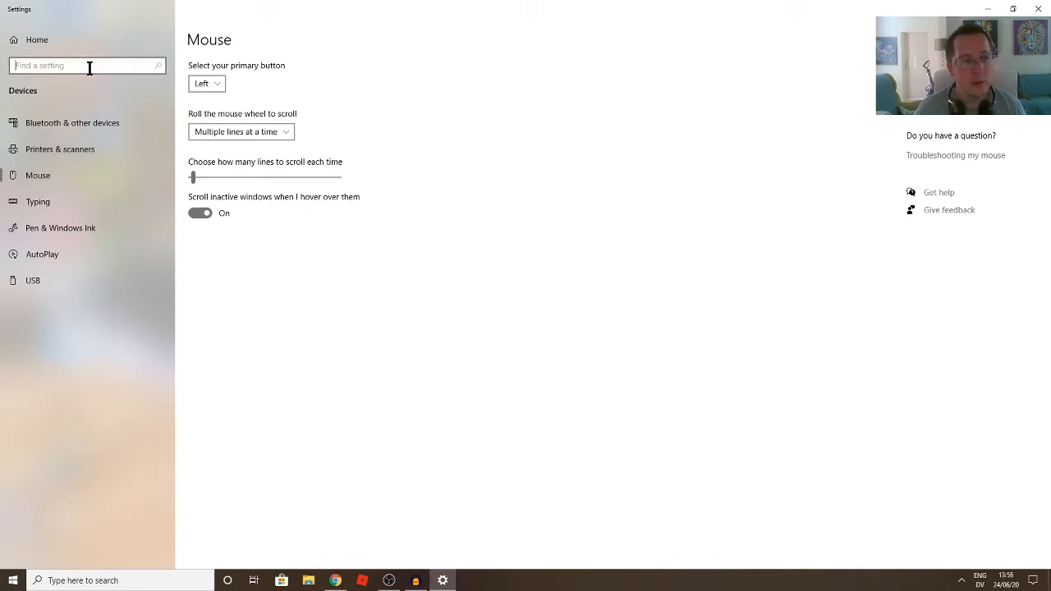
{"action": "type", "text": "ease of"}
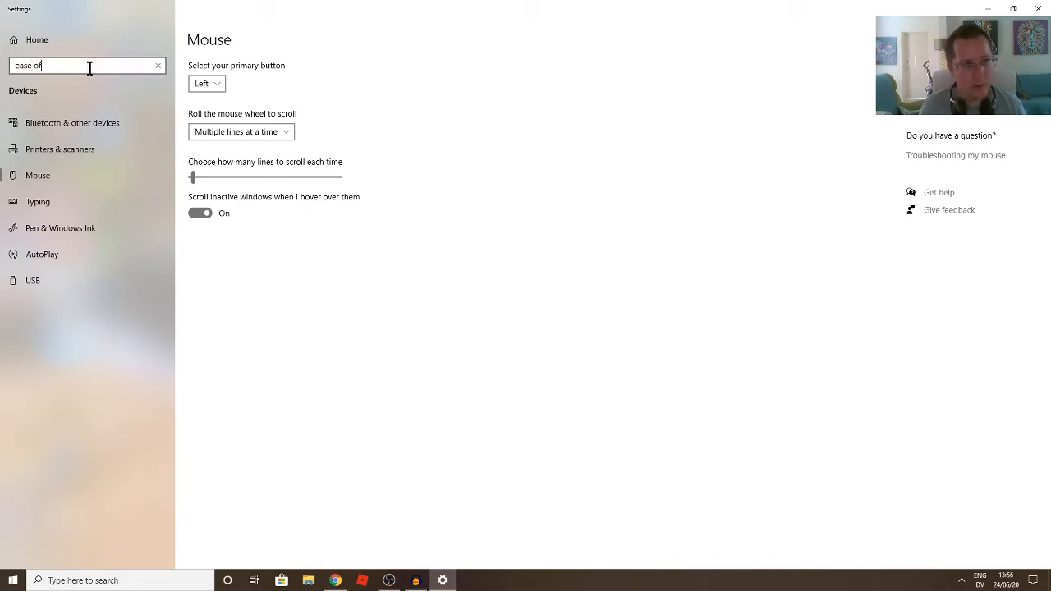
{"action": "type", "text": " access"}
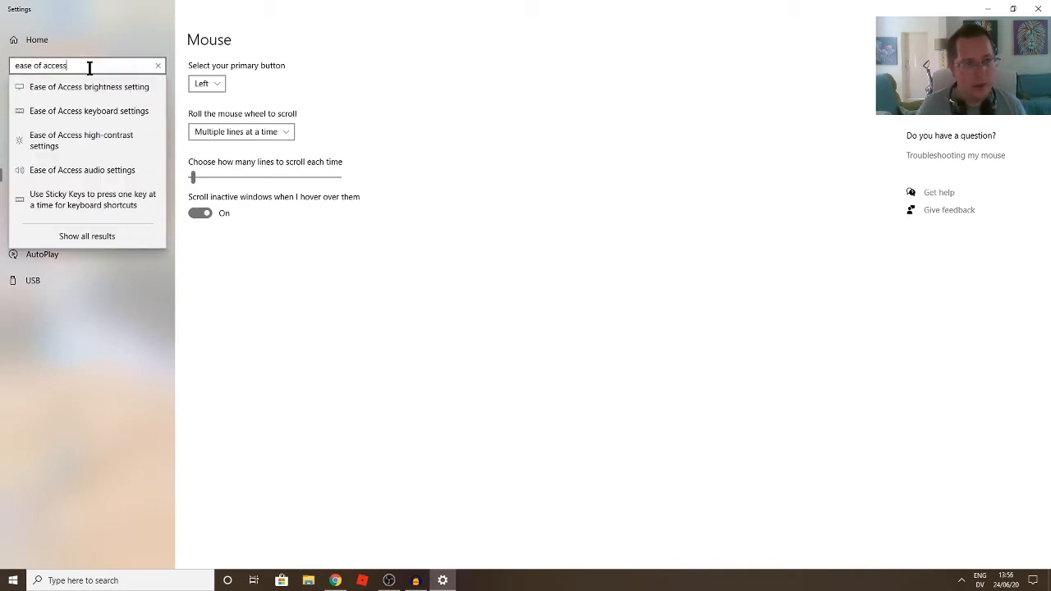
{"action": "key", "text": "Return"}
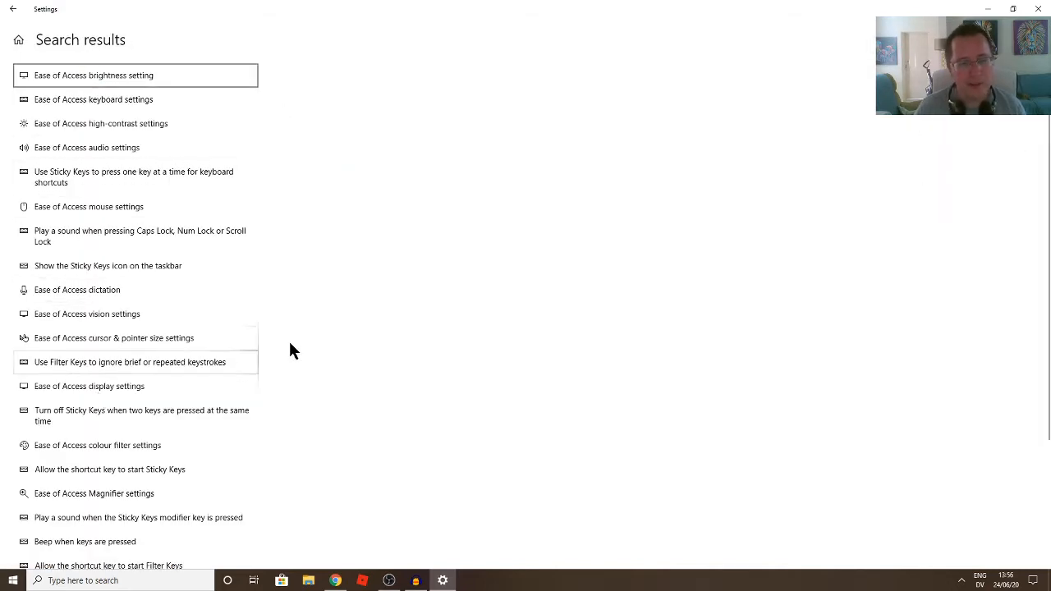
{"action": "left_click", "coordinate": [1039, 7]}
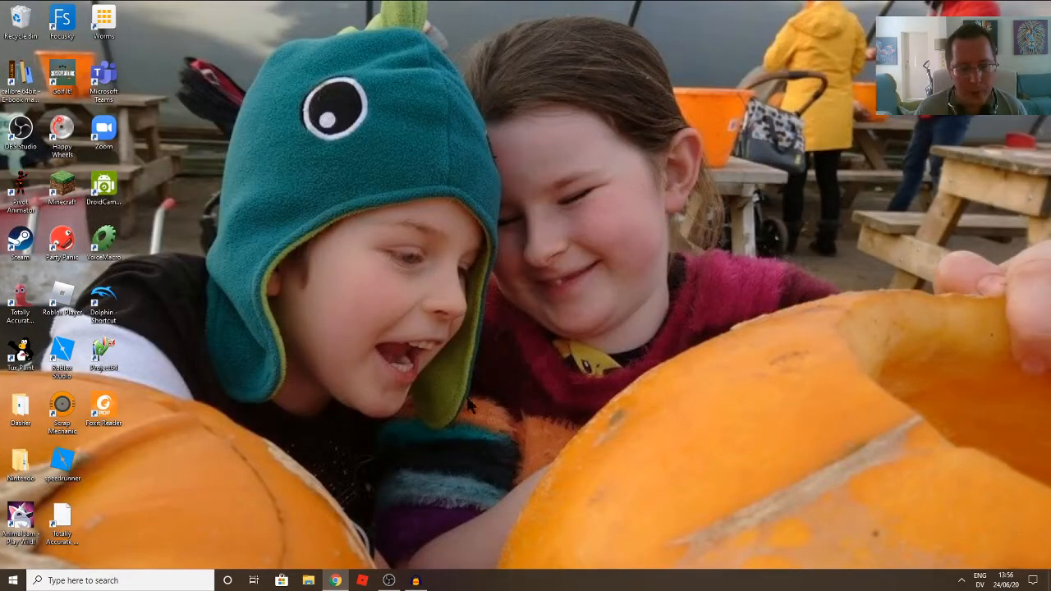
Step: Switch to Chrome and run a Google search for "windows god mode"
{"action": "left_click", "coordinate": [335, 580]}
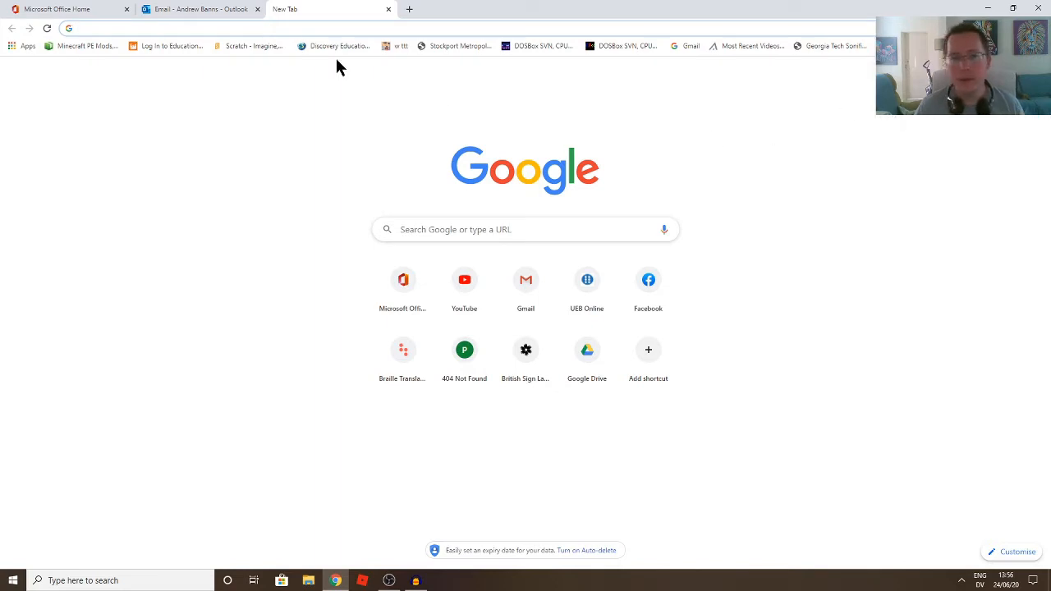
{"action": "left_click", "coordinate": [293, 27]}
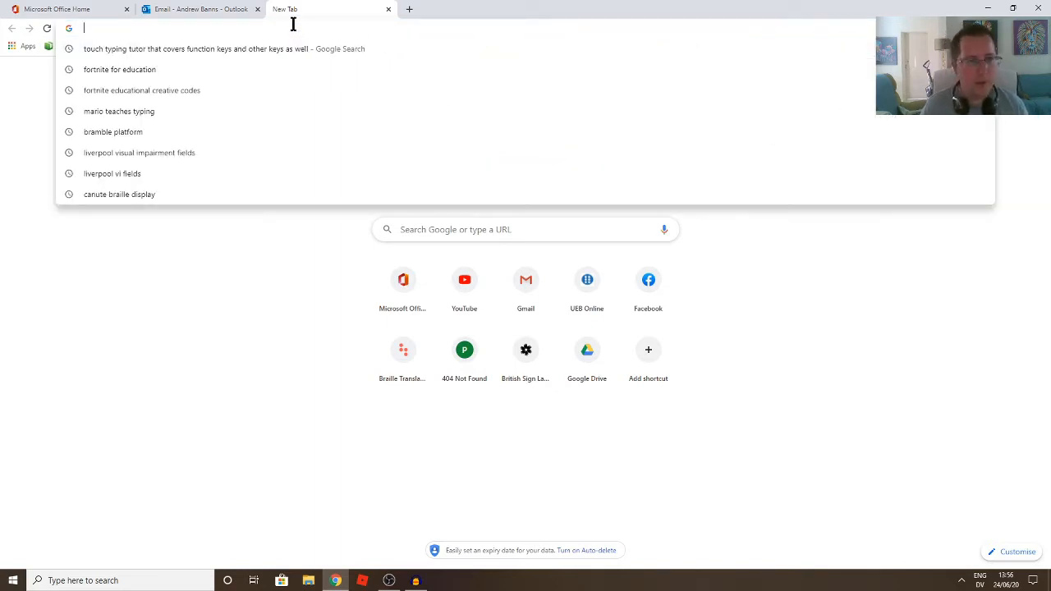
{"action": "type", "text": "dog"}
{"action": "key", "text": "BackSpace"}
{"action": "key", "text": "BackSpace"}
{"action": "key", "text": "BackSpace"}
{"action": "type", "text": "win"}
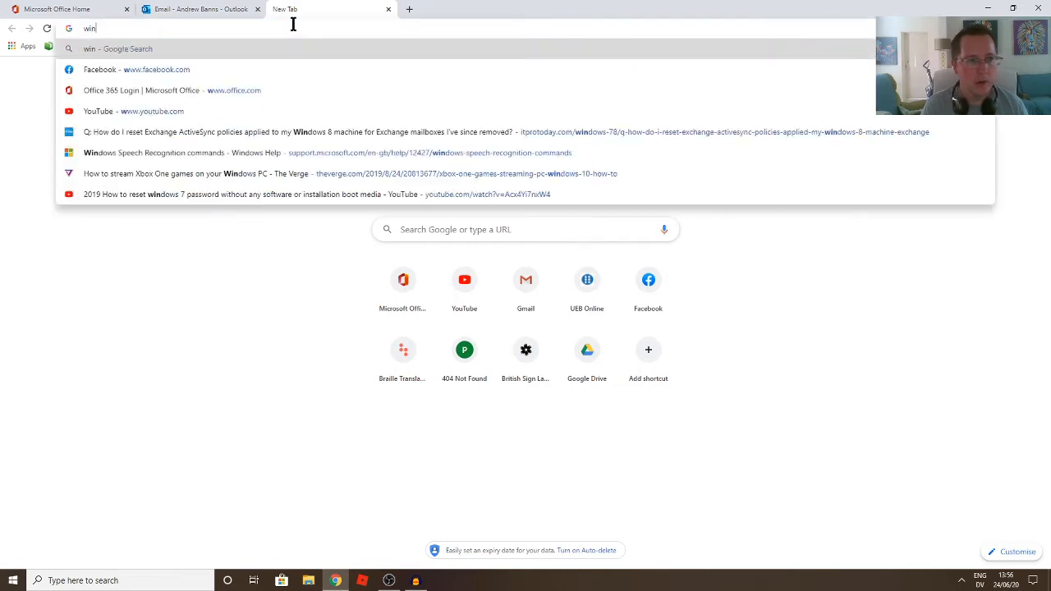
{"action": "type", "text": "dows god mod"}
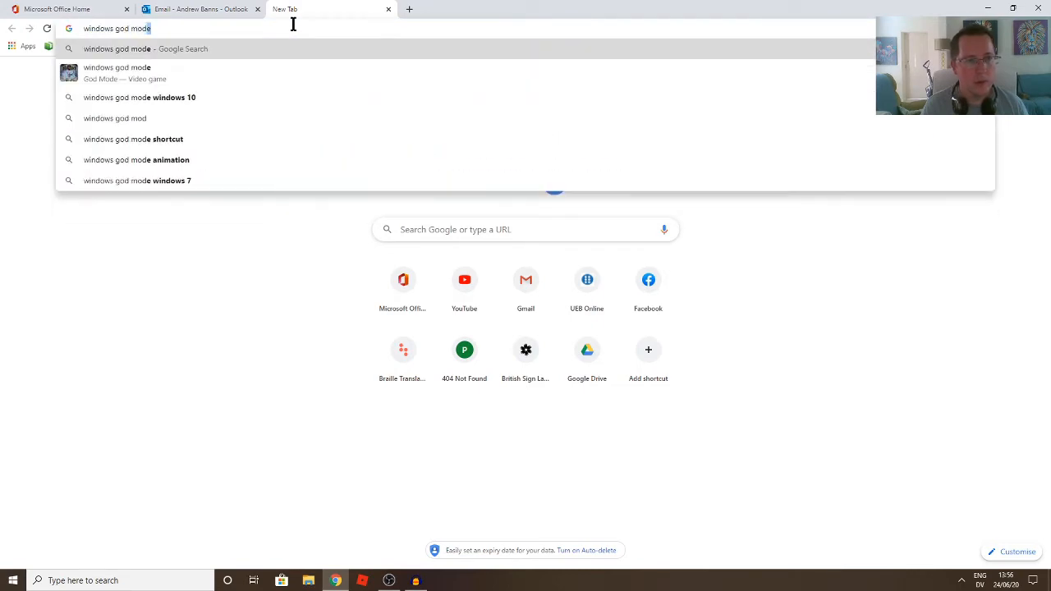
{"action": "key", "text": "Return"}
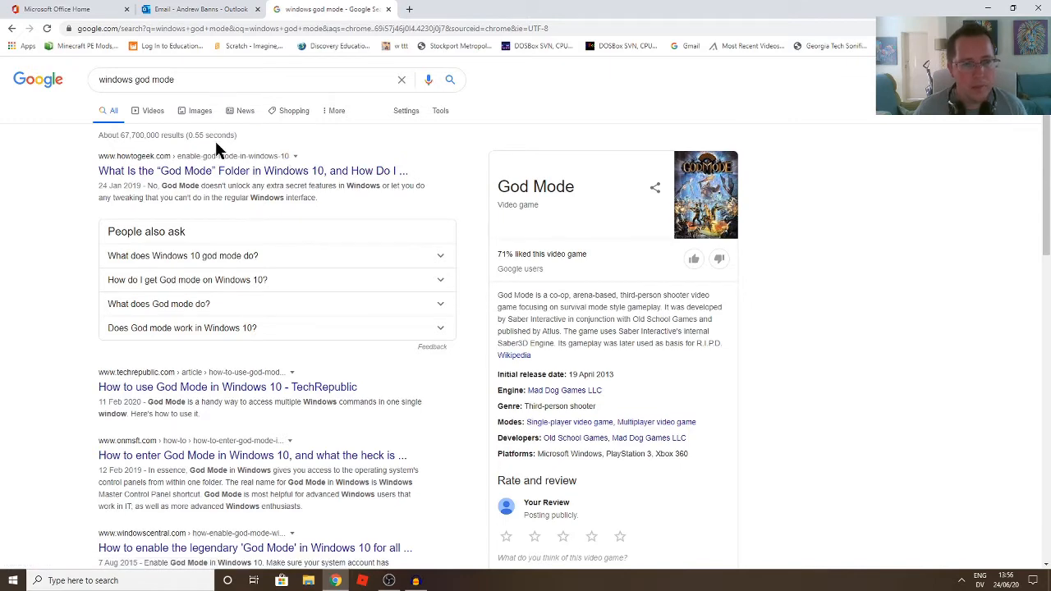
Step: Open the How-To Geek article on the God Mode folder, copy its GodMode folder name code, and minimize the browser
{"action": "left_click", "coordinate": [238, 169]}
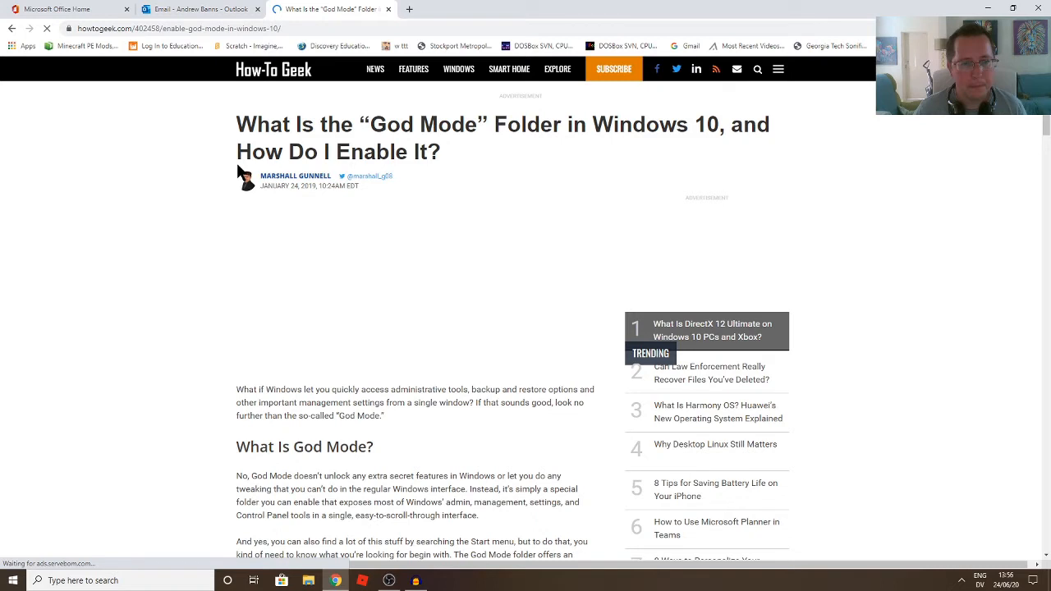
{"action": "scroll", "coordinate": [398, 361], "scroll_direction": "down", "scroll_amount": 15}
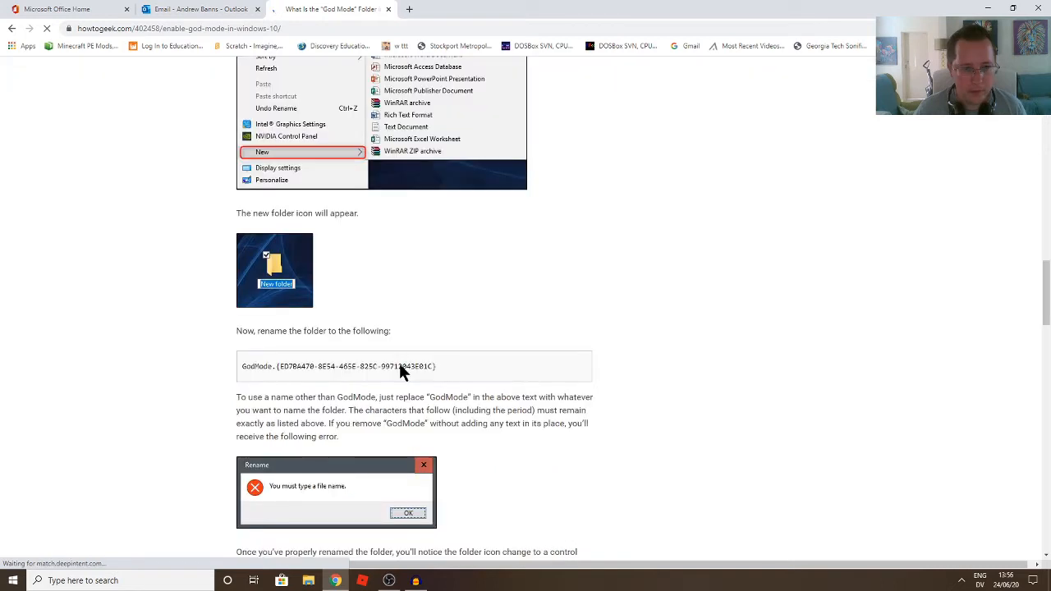
{"action": "triple_click", "coordinate": [400, 368]}
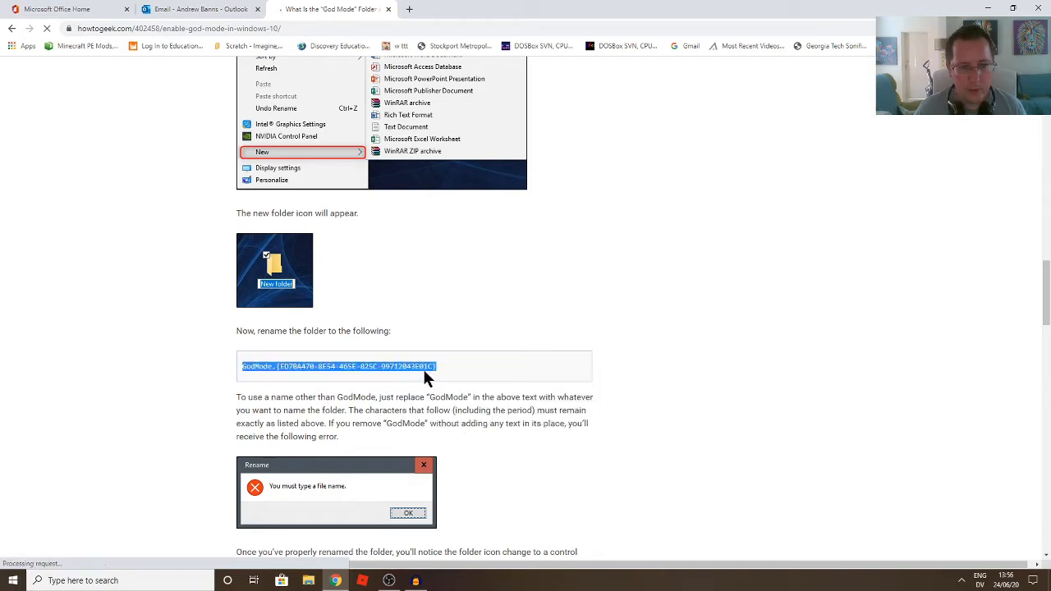
{"action": "scroll", "coordinate": [424, 376], "scroll_direction": "down", "scroll_amount": 2}
{"action": "left_click", "coordinate": [990, 8]}
Step: Create a desktop folder named GodMode.{ED7BA470-8E54-465E-825C-99712043E01C} and move its icon farther across the desktop
{"action": "right_click", "coordinate": [328, 251]}
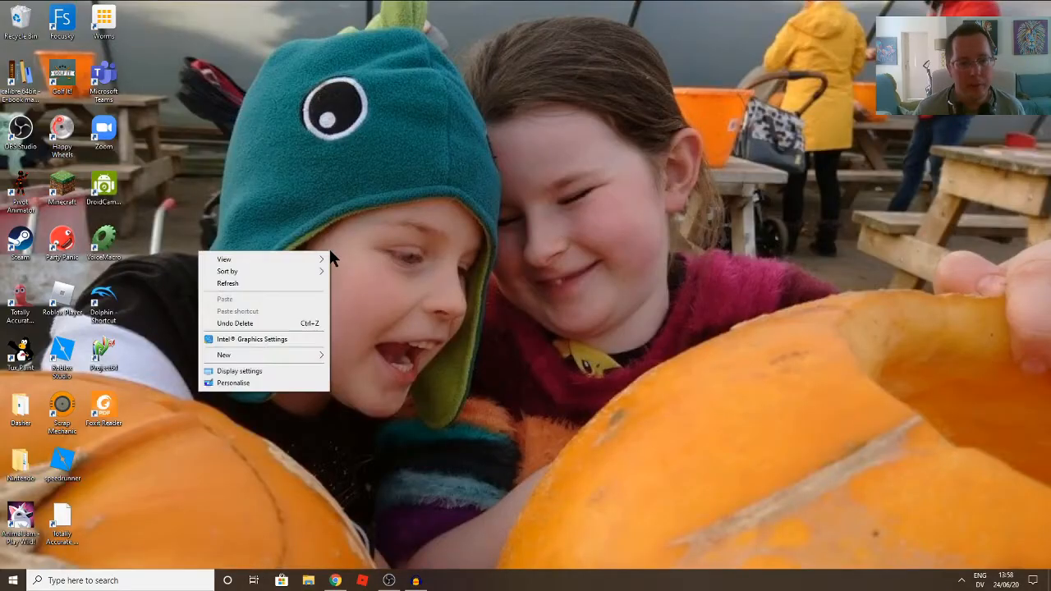
{"action": "mouse_move", "coordinate": [292, 355]}
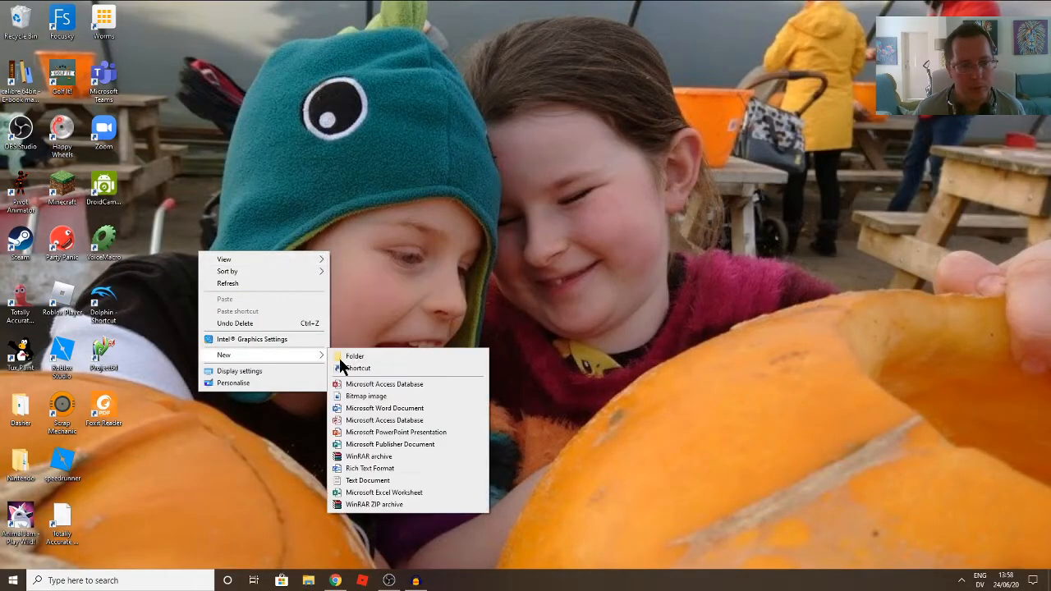
{"action": "left_click", "coordinate": [360, 358]}
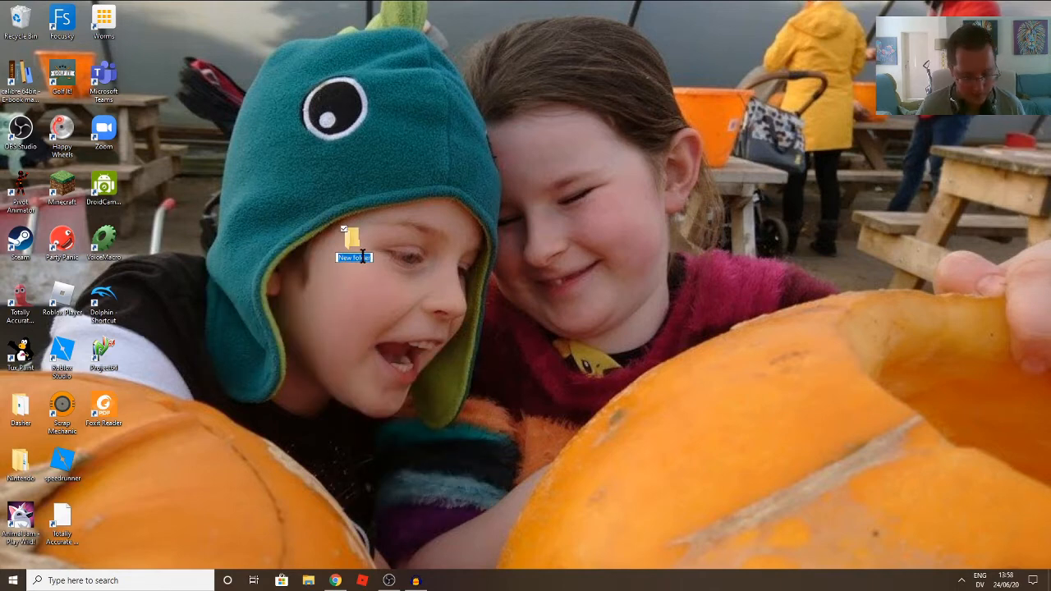
{"action": "key", "text": "ctrl+v"}
{"action": "key", "text": "BackSpace"}
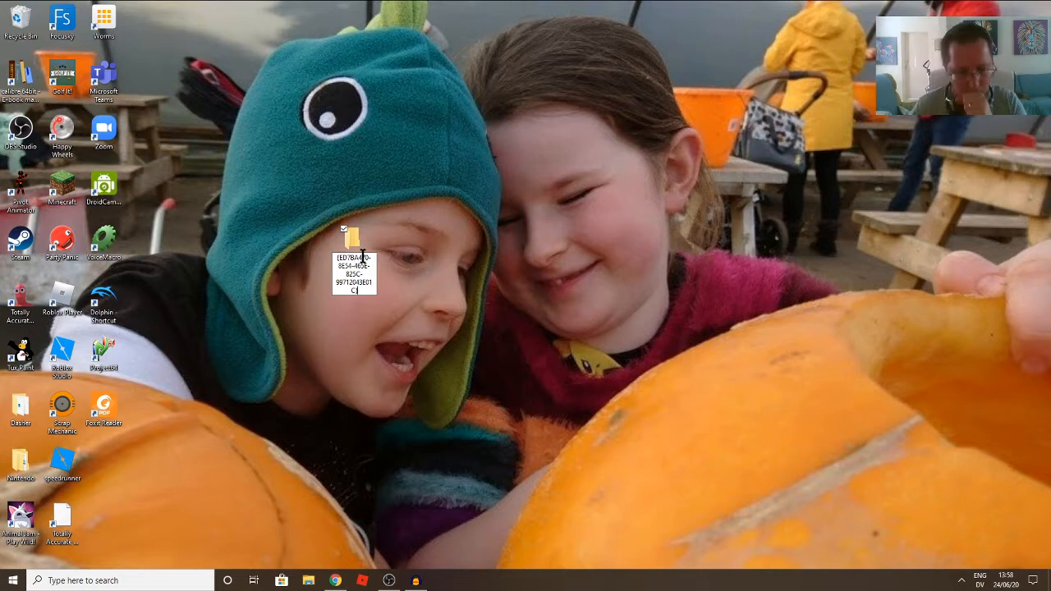
{"action": "key", "text": "Return"}
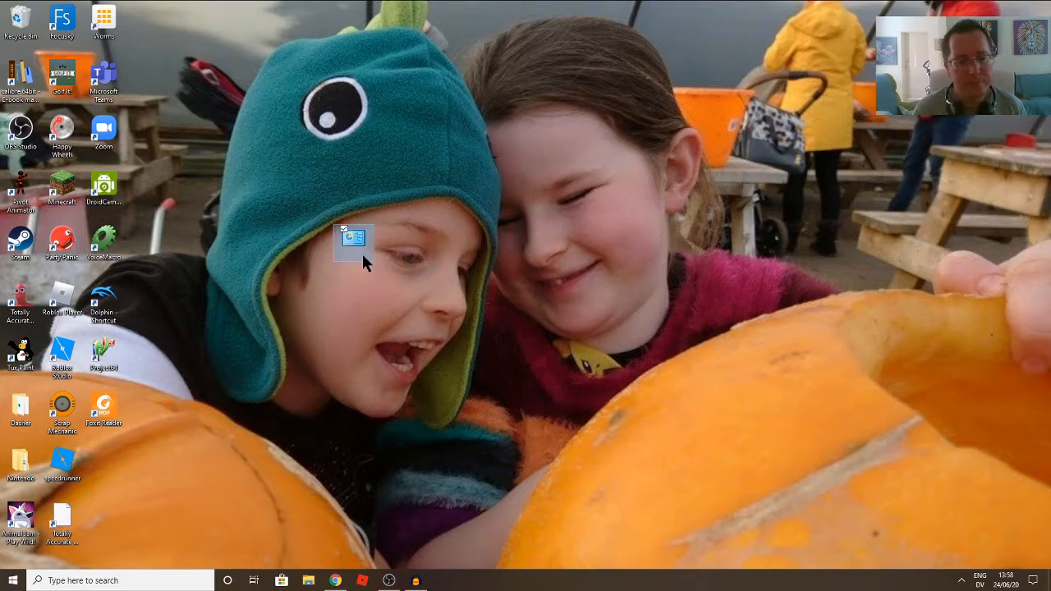
{"action": "left_click_drag", "start_coordinate": [348, 236], "coordinate": [512, 235]}
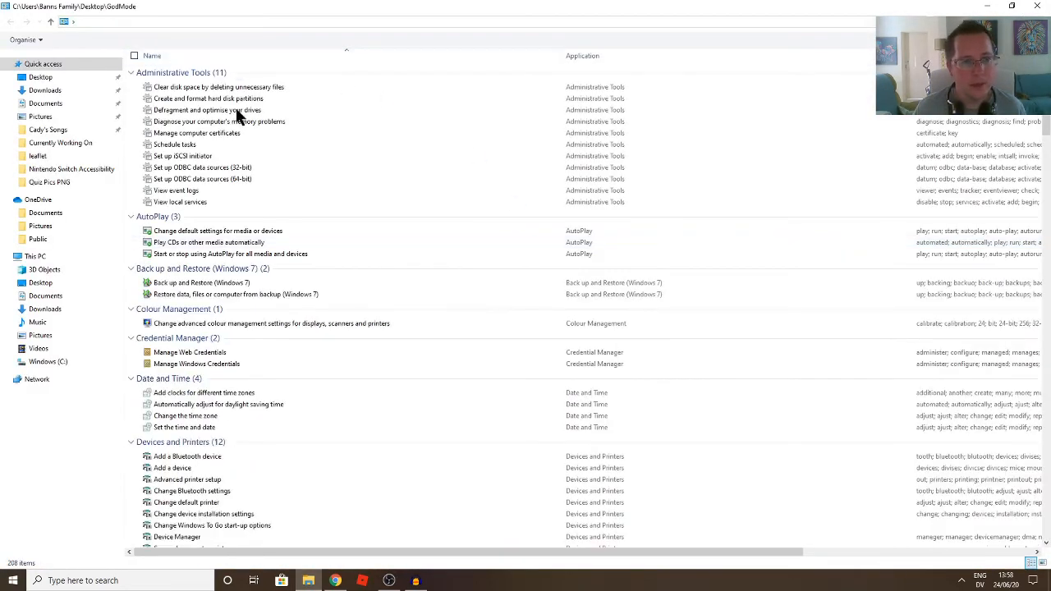
Step: Look through the GodMode folder's settings groups, including Ease of Access Centre, File Explorer Options and Internet Options
{"action": "scroll", "coordinate": [293, 324], "scroll_direction": "down", "scroll_amount": 3}
{"action": "scroll", "coordinate": [298, 331], "scroll_direction": "down", "scroll_amount": 11}
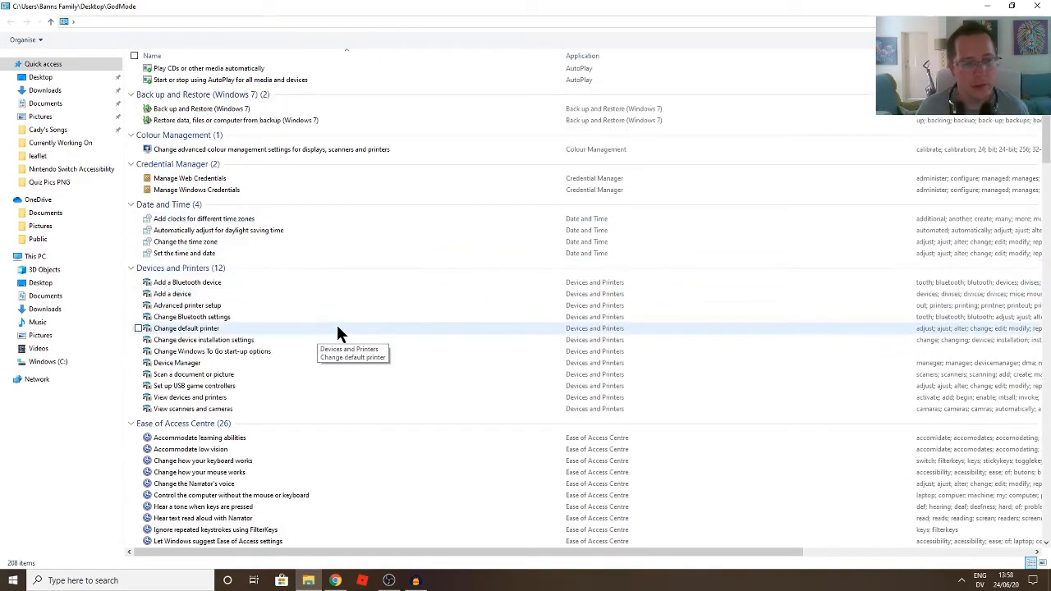
{"action": "scroll", "coordinate": [343, 331], "scroll_direction": "down", "scroll_amount": 2}
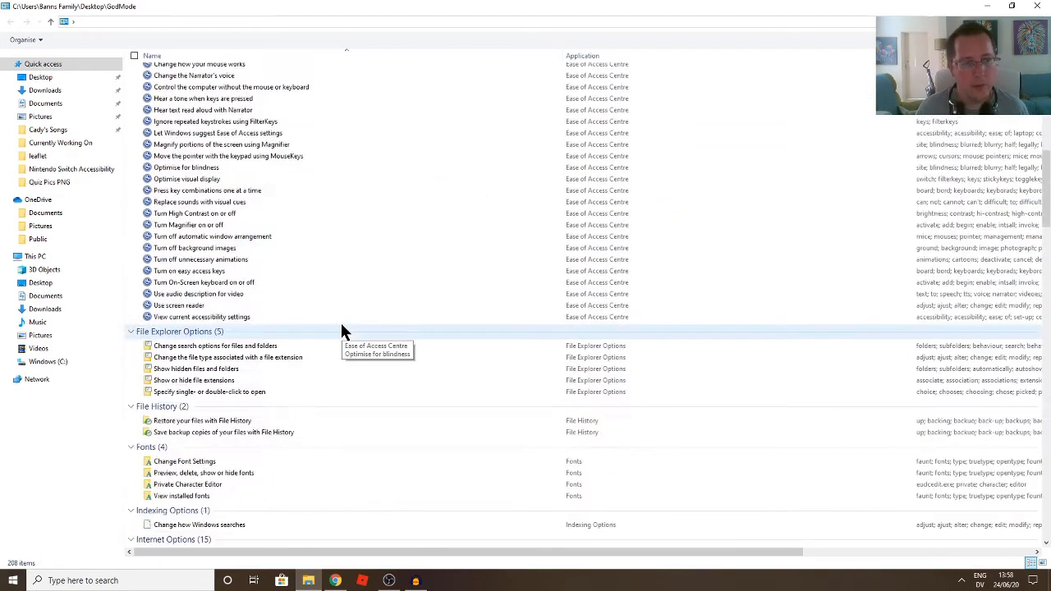
{"action": "scroll", "coordinate": [343, 331], "scroll_direction": "up", "scroll_amount": 5}
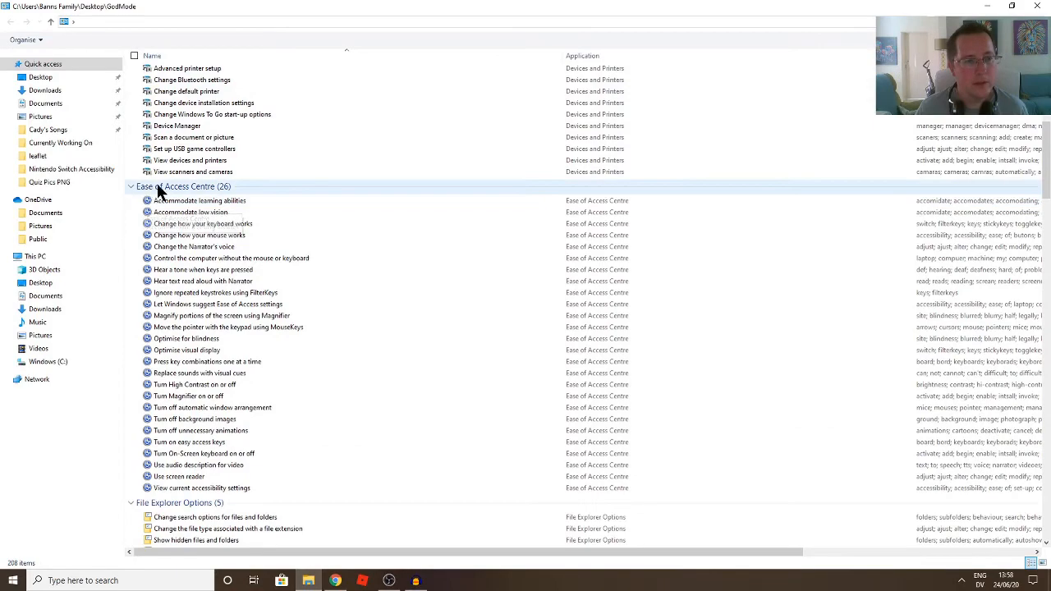
{"action": "scroll", "coordinate": [187, 398], "scroll_direction": "down", "scroll_amount": 4}
{"action": "scroll", "coordinate": [189, 381], "scroll_direction": "down", "scroll_amount": 6}
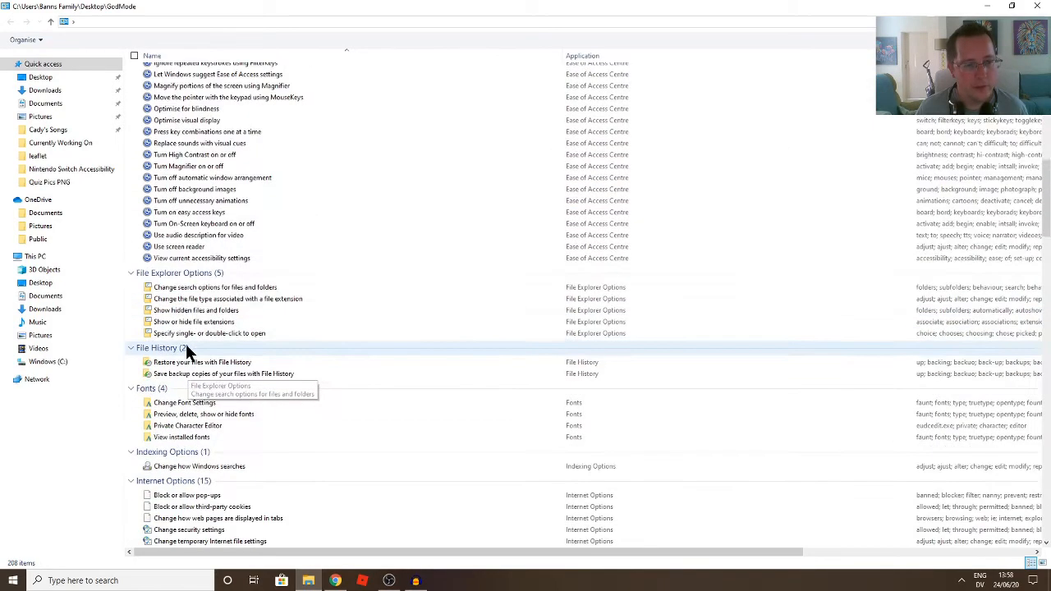
Step: Look through the remaining GodMode settings groups down to Work Folders, and return to the Ease of Access Centre group
{"action": "scroll", "coordinate": [279, 262], "scroll_direction": "down", "scroll_amount": 13}
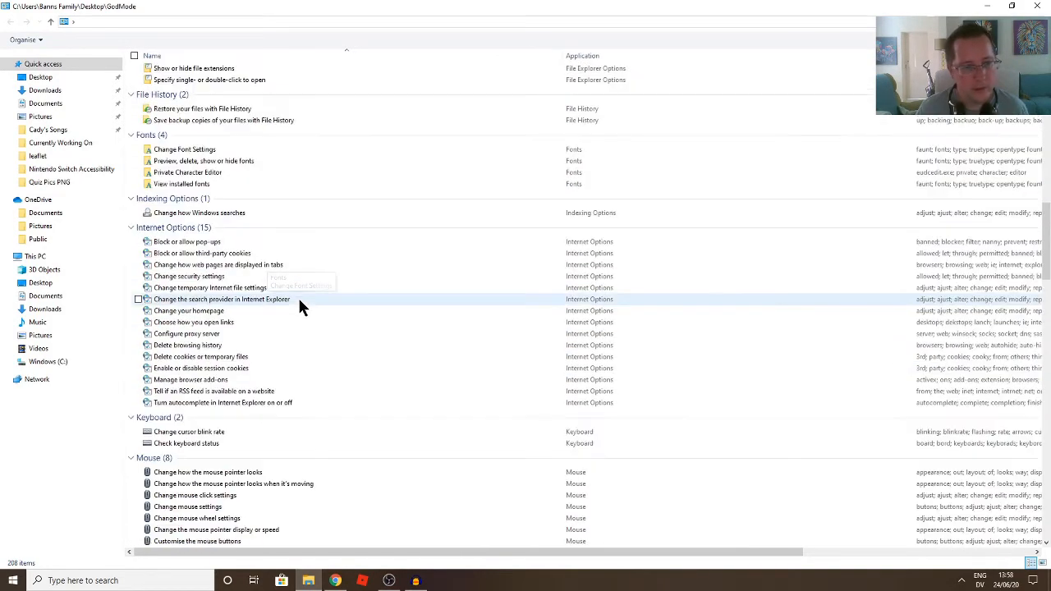
{"action": "scroll", "coordinate": [304, 327], "scroll_direction": "down", "scroll_amount": 20}
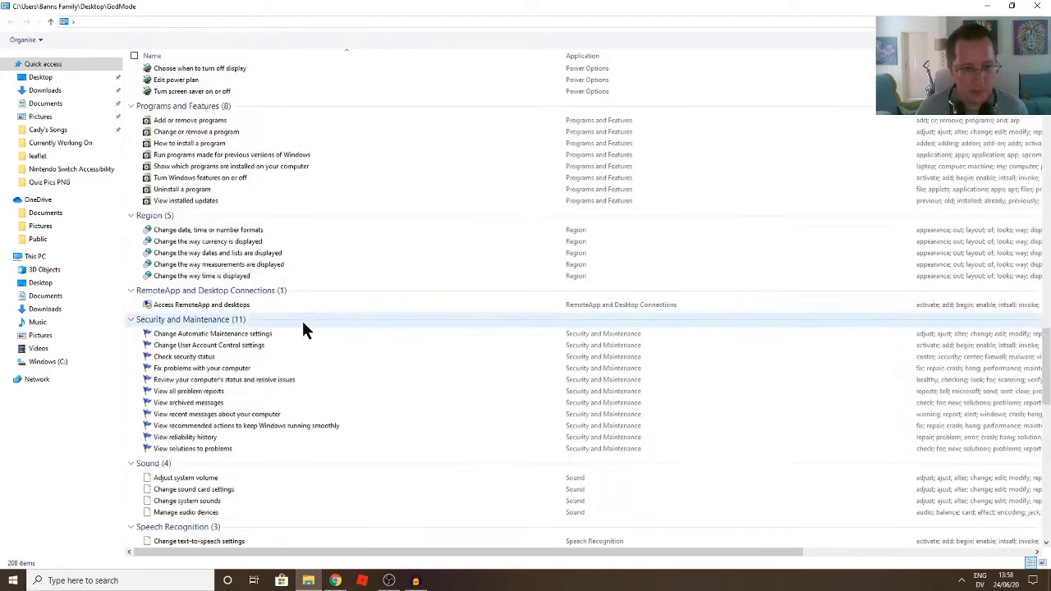
{"action": "scroll", "coordinate": [302, 316], "scroll_direction": "down", "scroll_amount": 8}
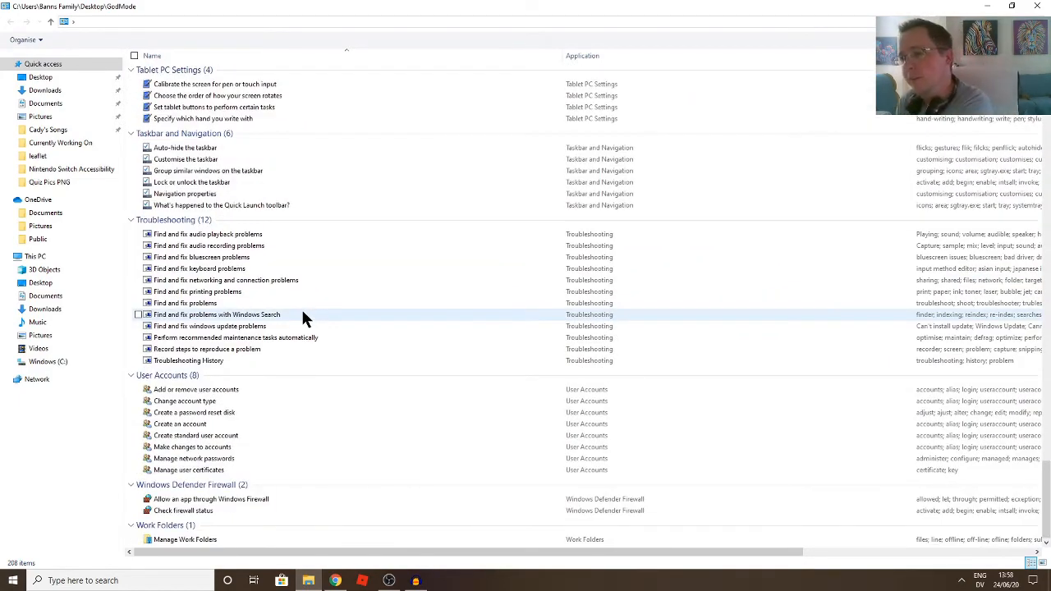
{"action": "scroll", "coordinate": [302, 319], "scroll_direction": "up", "scroll_amount": 20}
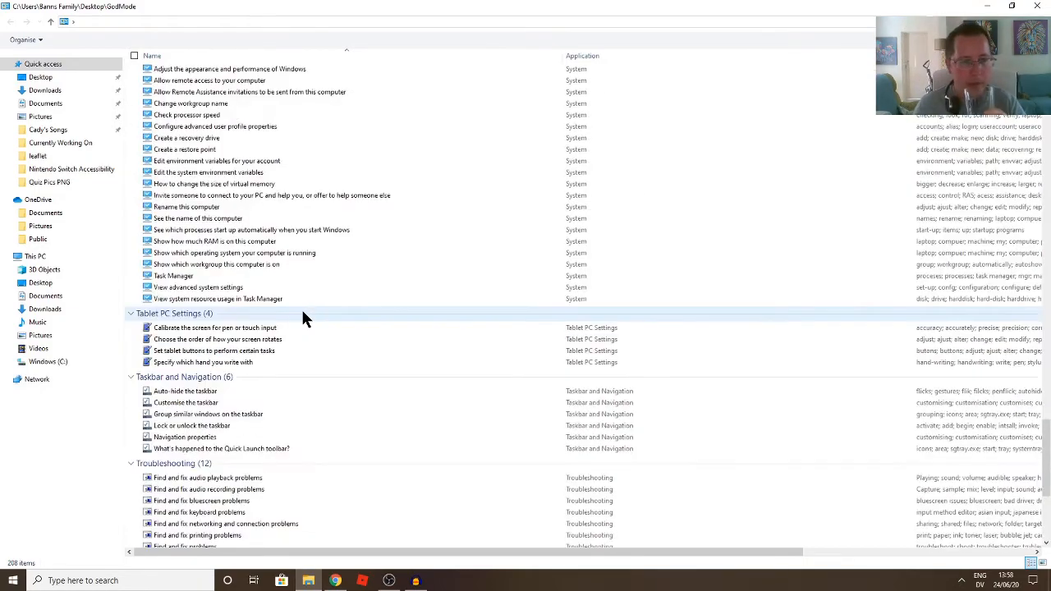
{"action": "scroll", "coordinate": [302, 319], "scroll_direction": "up", "scroll_amount": 20}
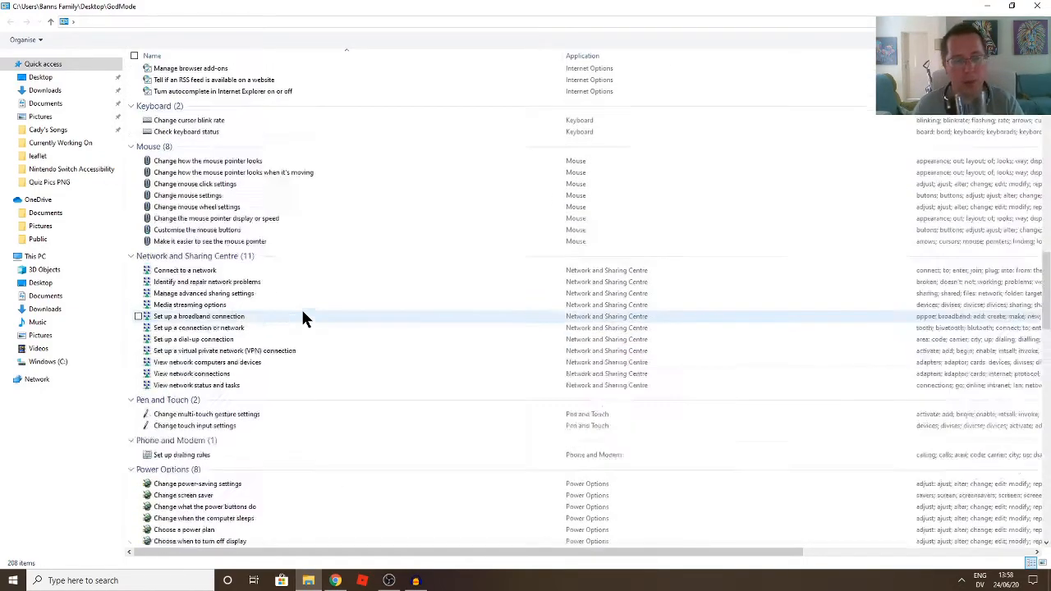
{"action": "scroll", "coordinate": [302, 318], "scroll_direction": "up", "scroll_amount": 7}
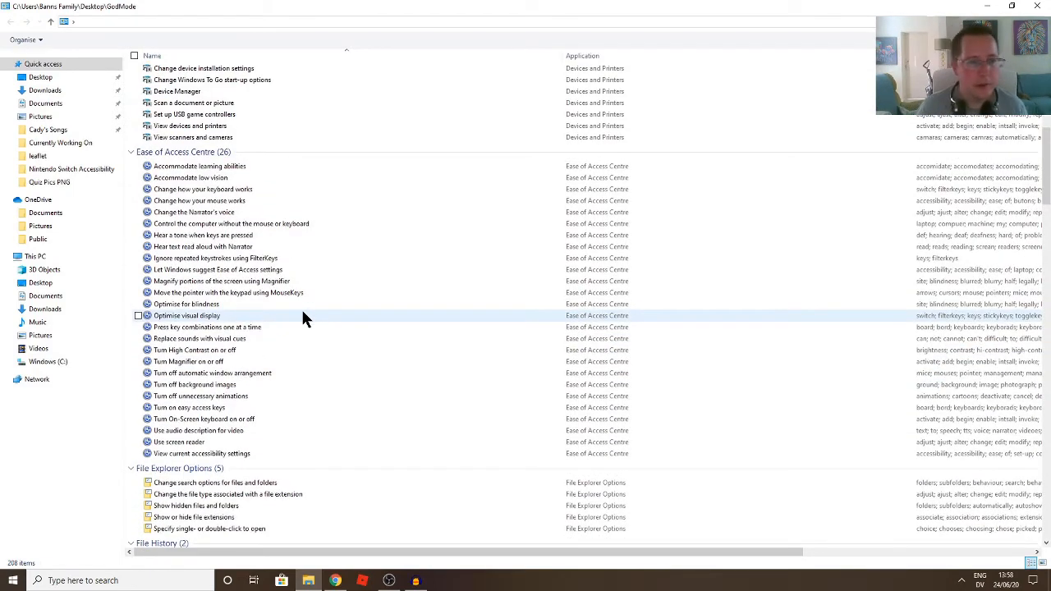
Step: Close the GodMode folder window and delete the folder from the desktop
{"action": "left_click", "coordinate": [1038, 6]}
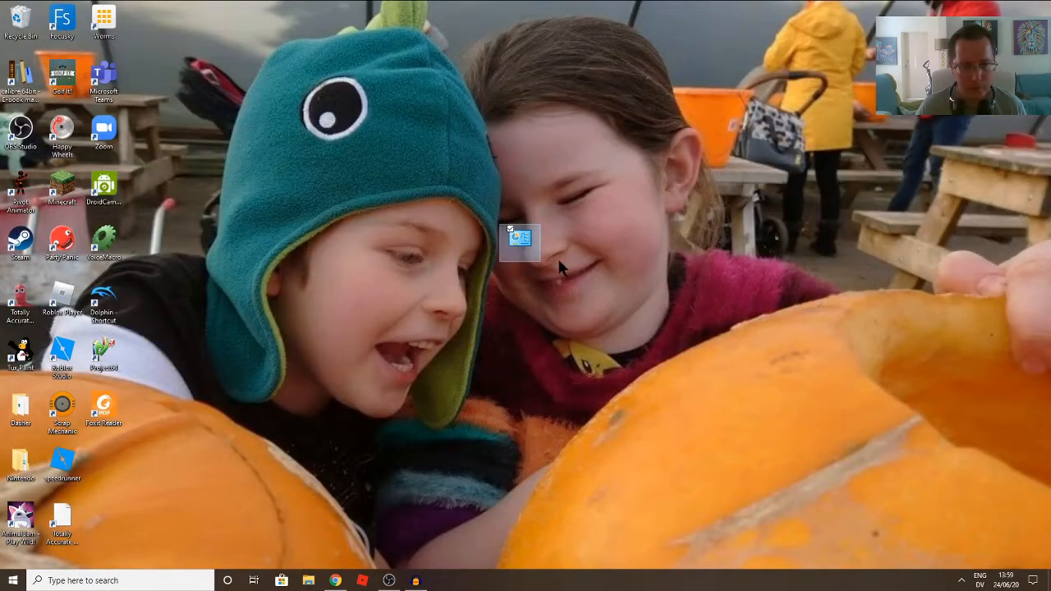
{"action": "key", "text": "Delete"}
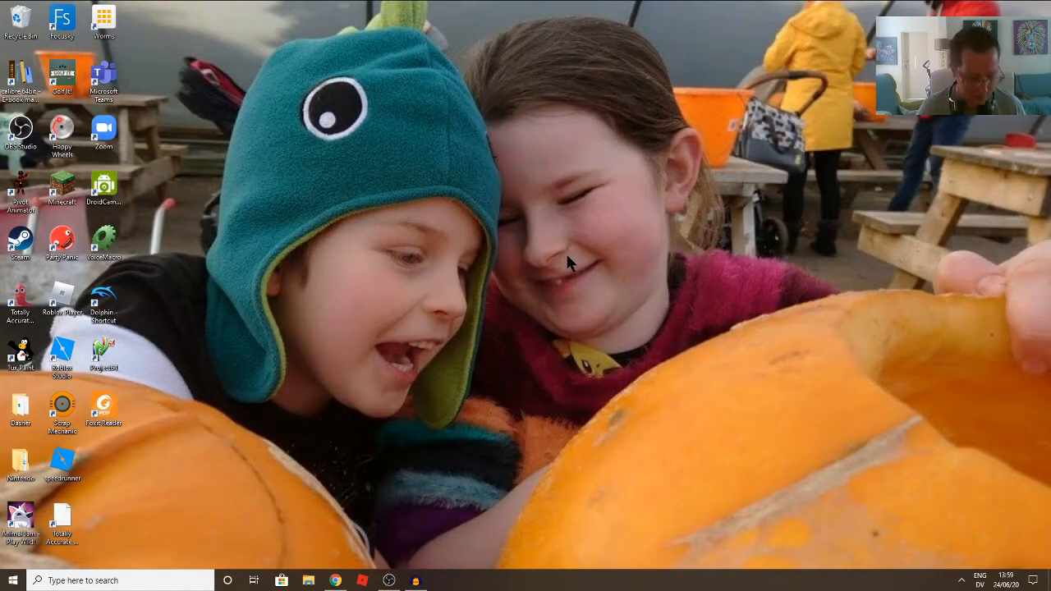
Step: Search Windows for "mouse", open Mouse Properties from the Mouse settings, and review the button and pointer scheme options
{"action": "key", "text": "super"}
{"action": "type", "text": "m"}
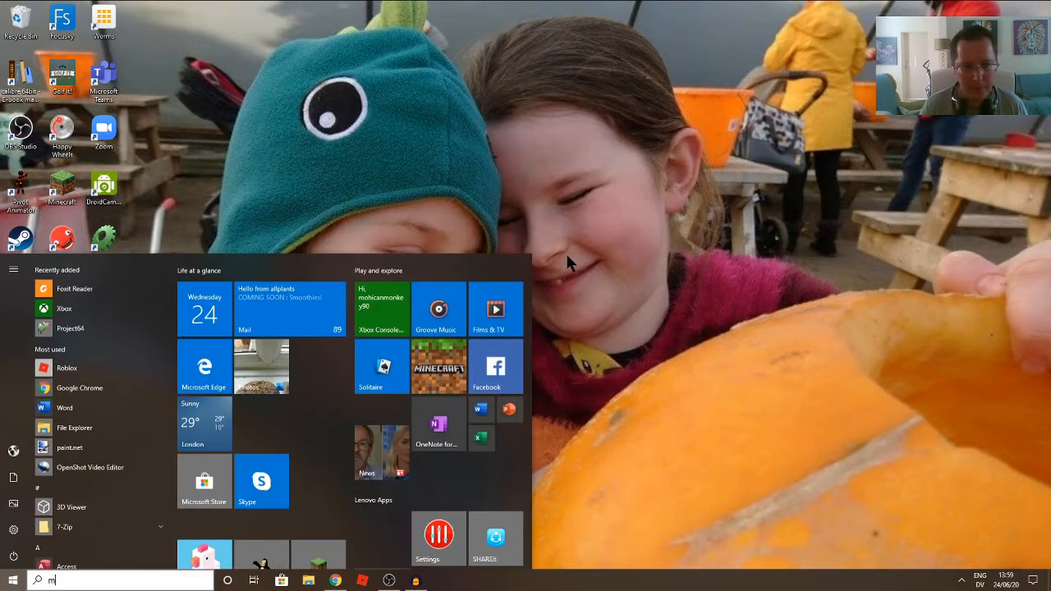
{"action": "type", "text": "ouse"}
{"action": "key", "text": "Return"}
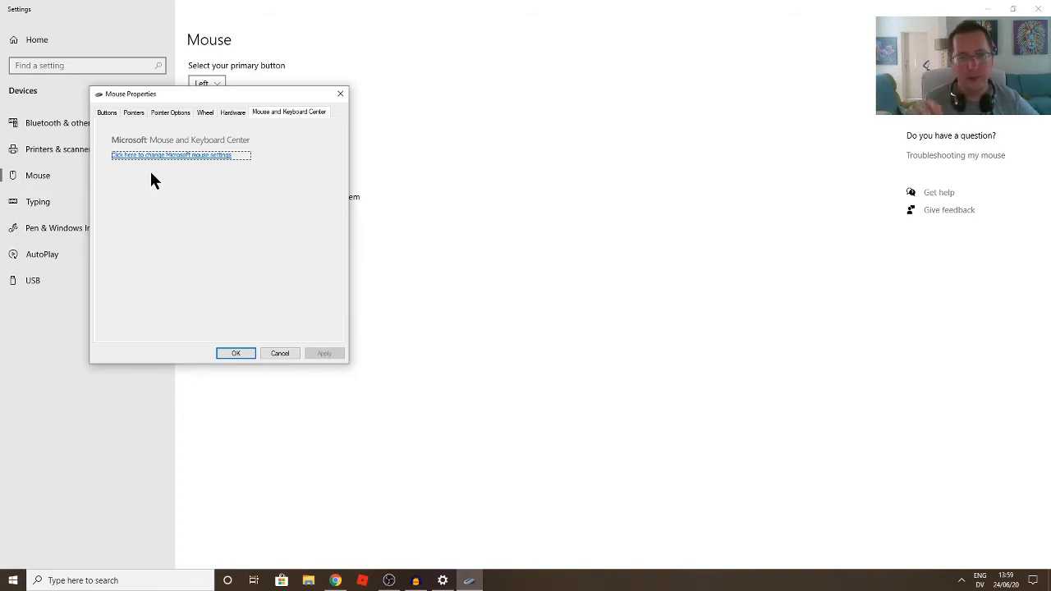
{"action": "left_click", "coordinate": [108, 114]}
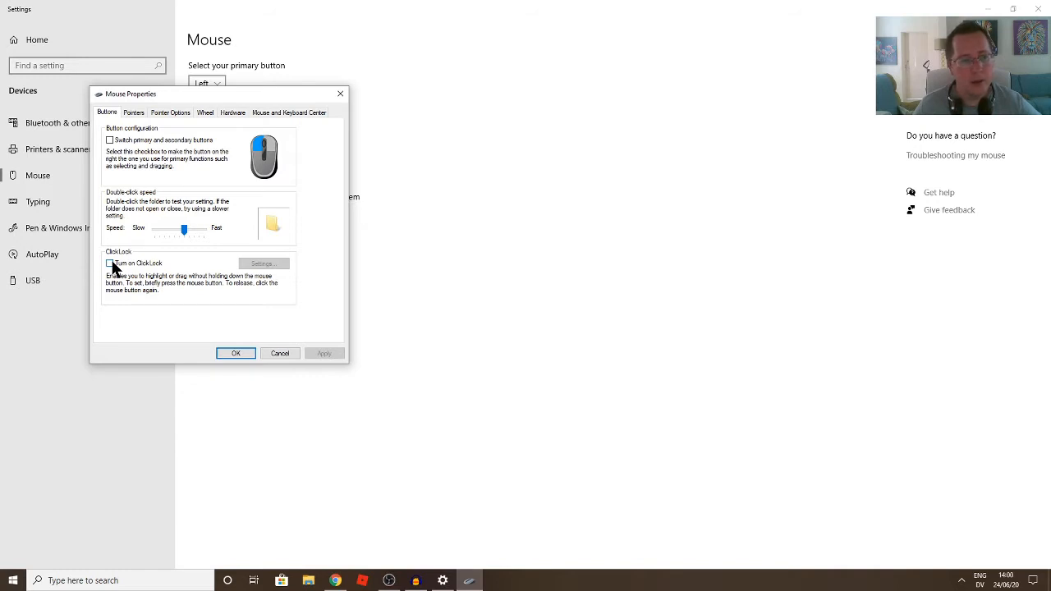
{"action": "left_click", "coordinate": [140, 113]}
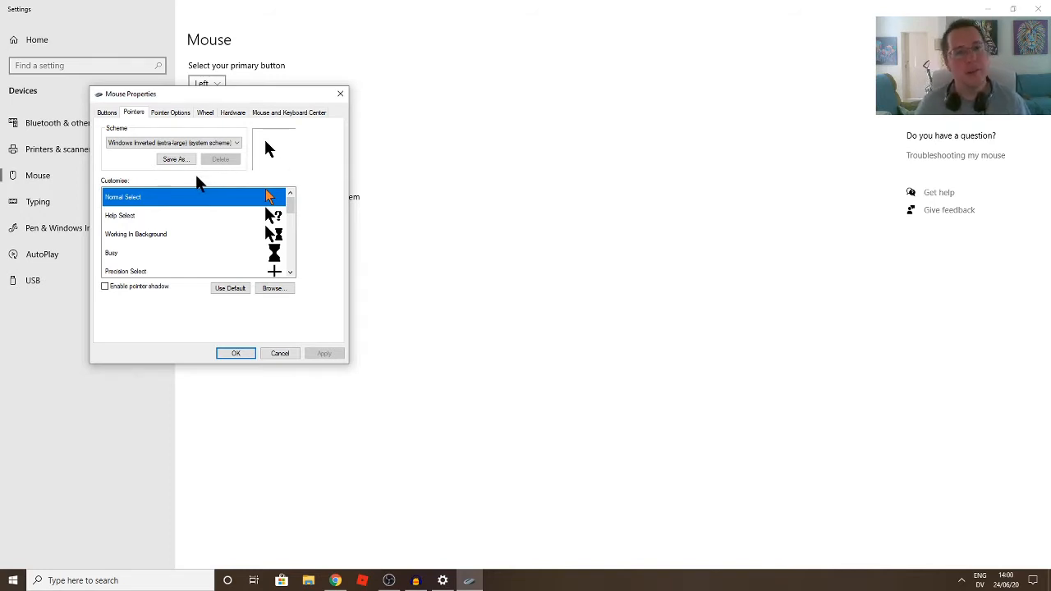
Step: Try the pointer speed at both the fast and slow ends, return it to the middle, and apply the pointer options
{"action": "left_click", "coordinate": [172, 114]}
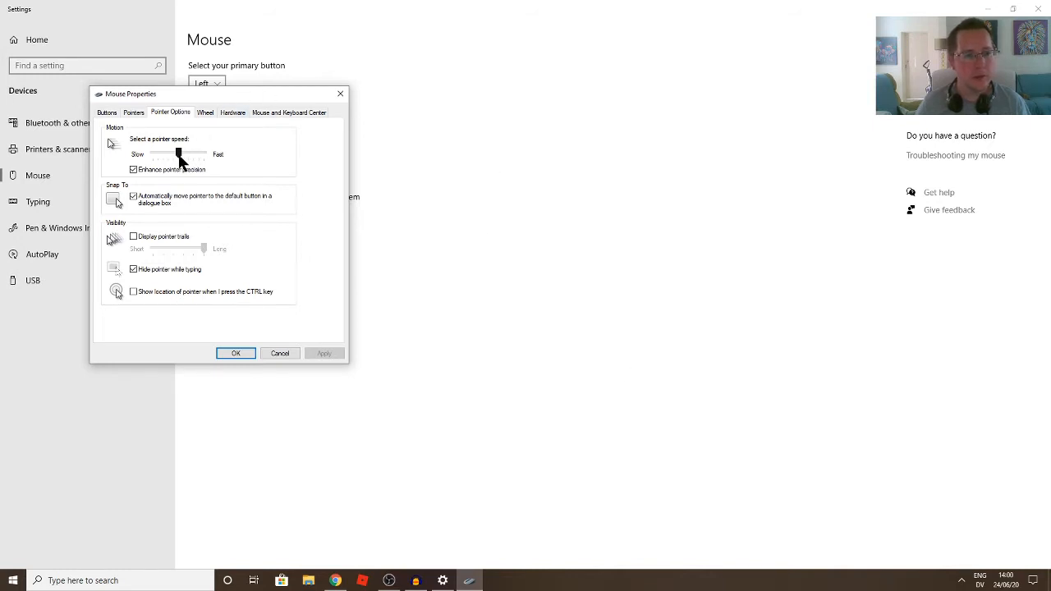
{"action": "left_click_drag", "start_coordinate": [181, 160], "coordinate": [205, 157]}
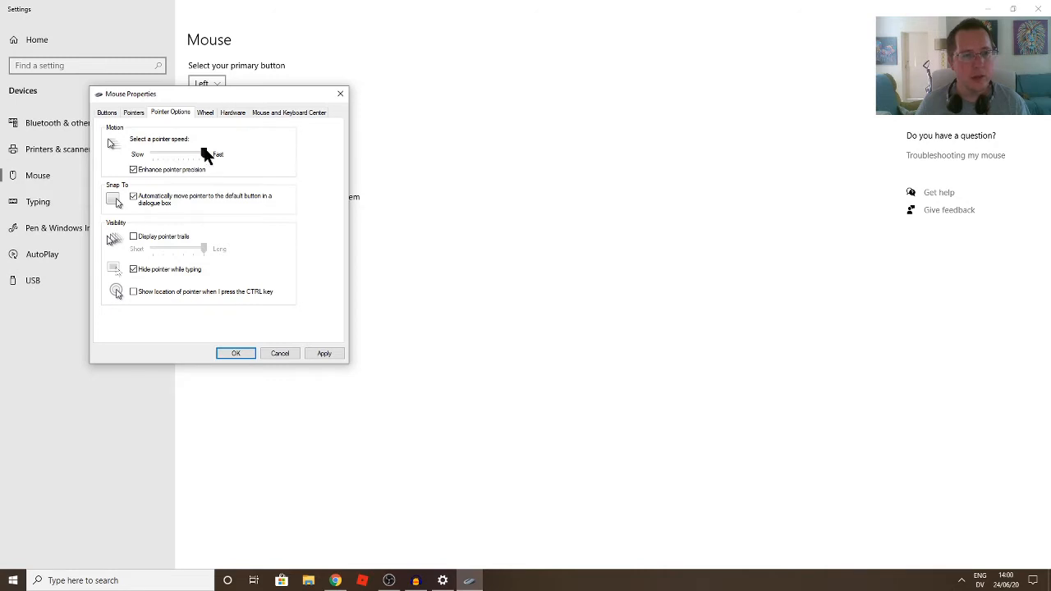
{"action": "left_click_drag", "start_coordinate": [205, 156], "coordinate": [137, 158]}
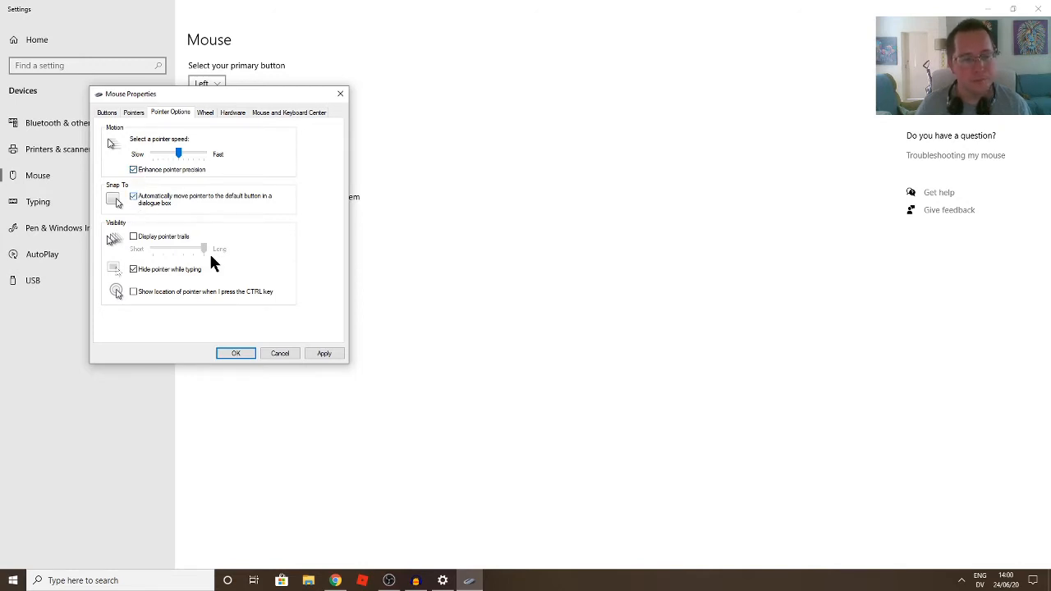
{"action": "left_click", "coordinate": [325, 353]}
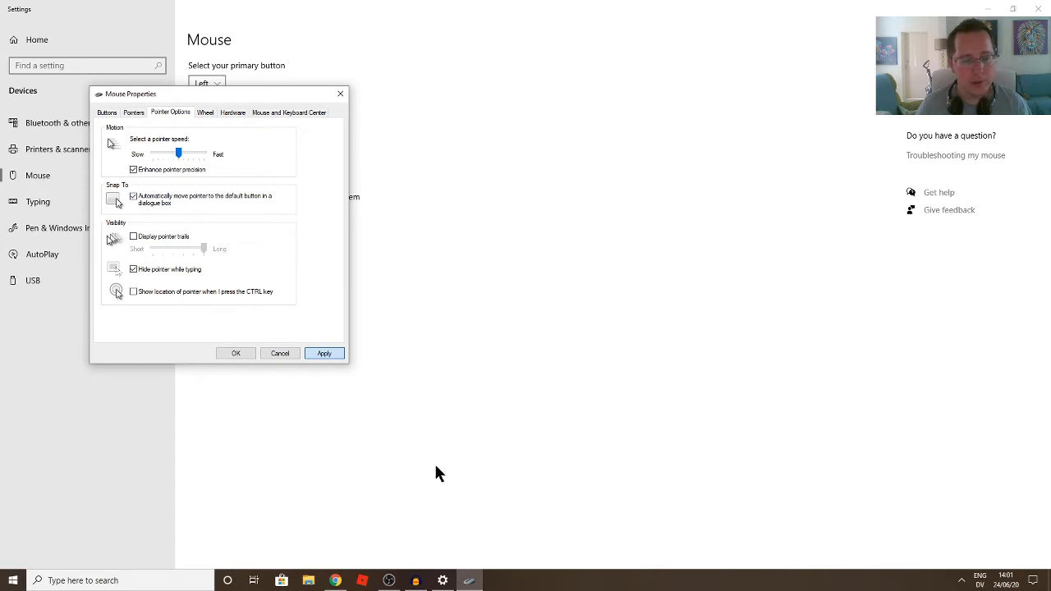
Step: Switch to Word, create a blank document, and enter the filler text "hutensoahutnseo"
{"action": "key", "text": "super"}
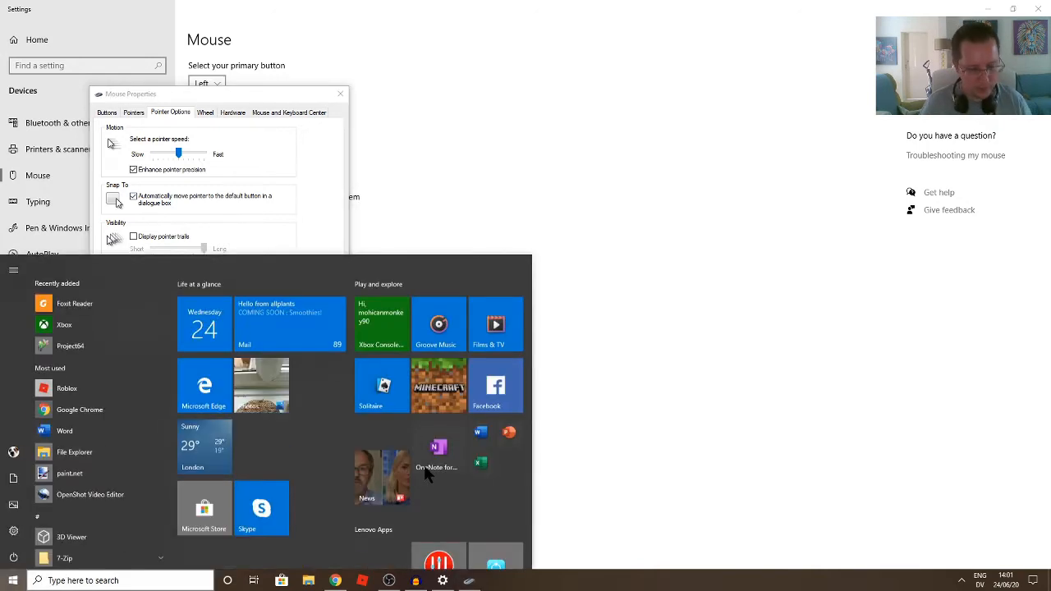
{"action": "type", "text": "word"}
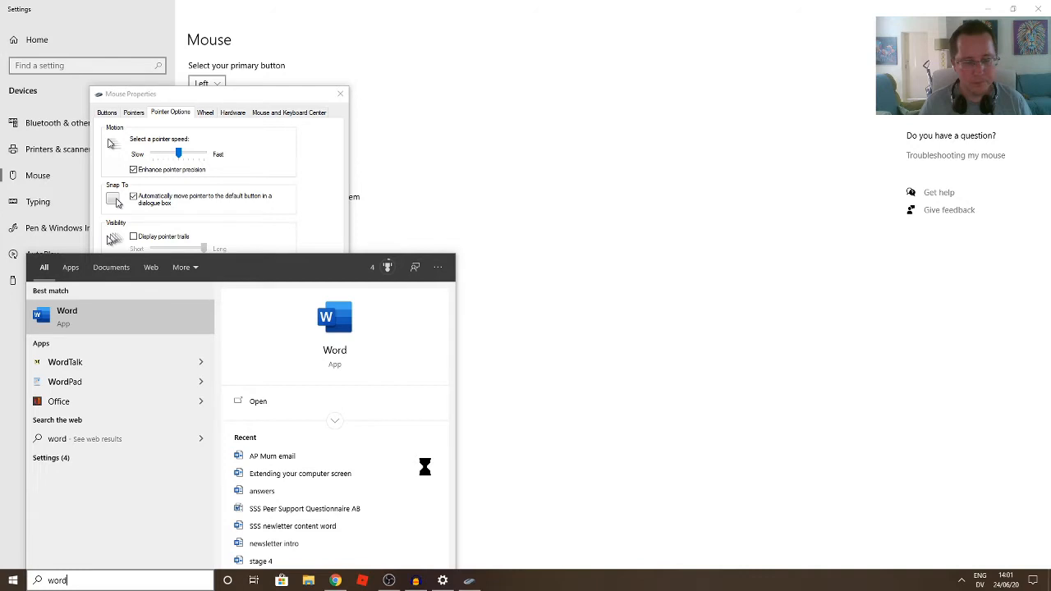
{"action": "key", "text": "Return"}
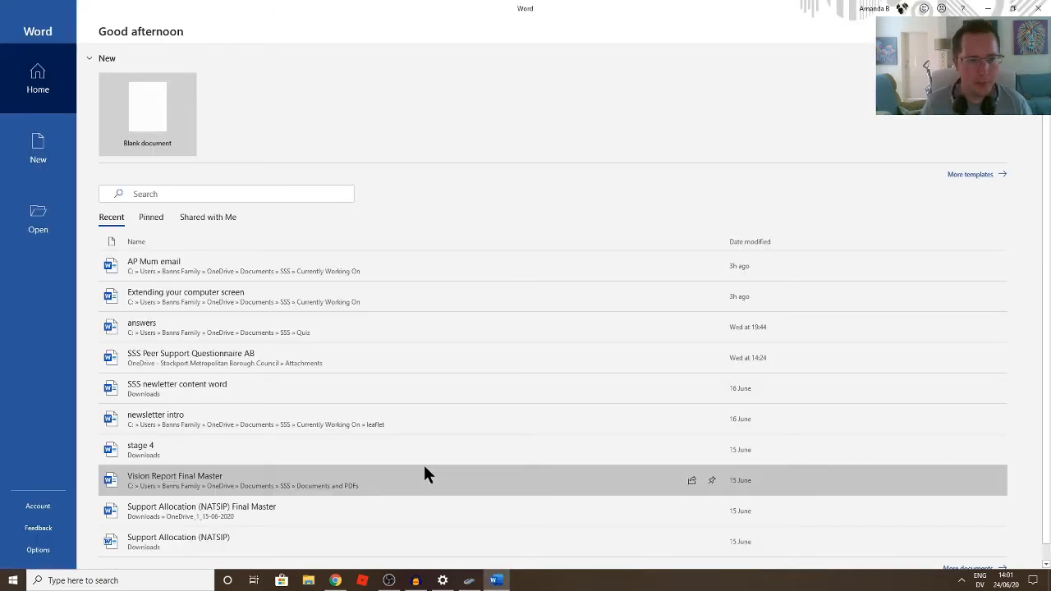
{"action": "key", "text": "Return"}
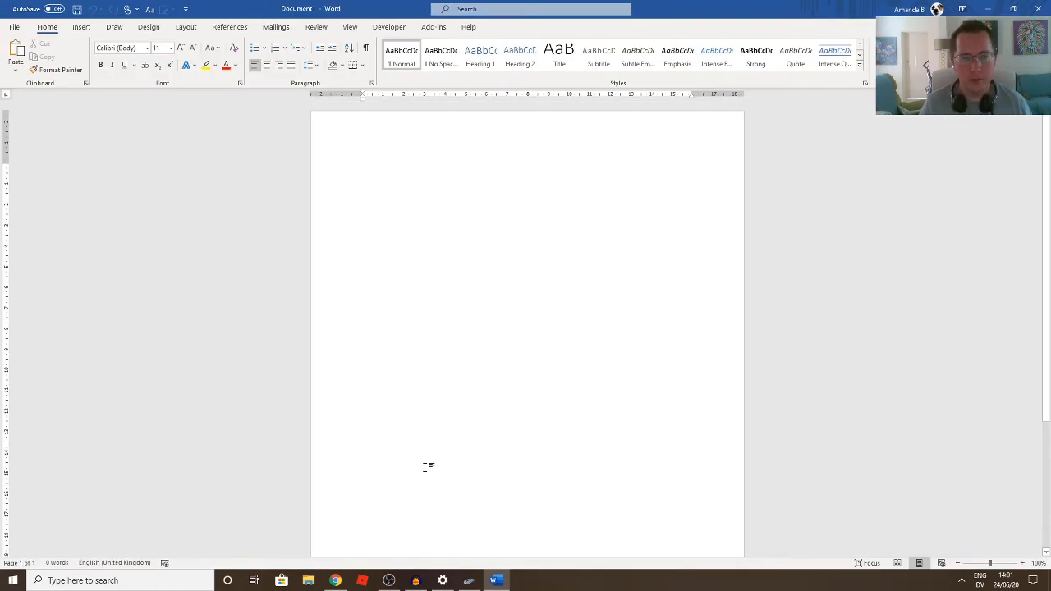
{"action": "type", "text": "hutensoahutnseo"}
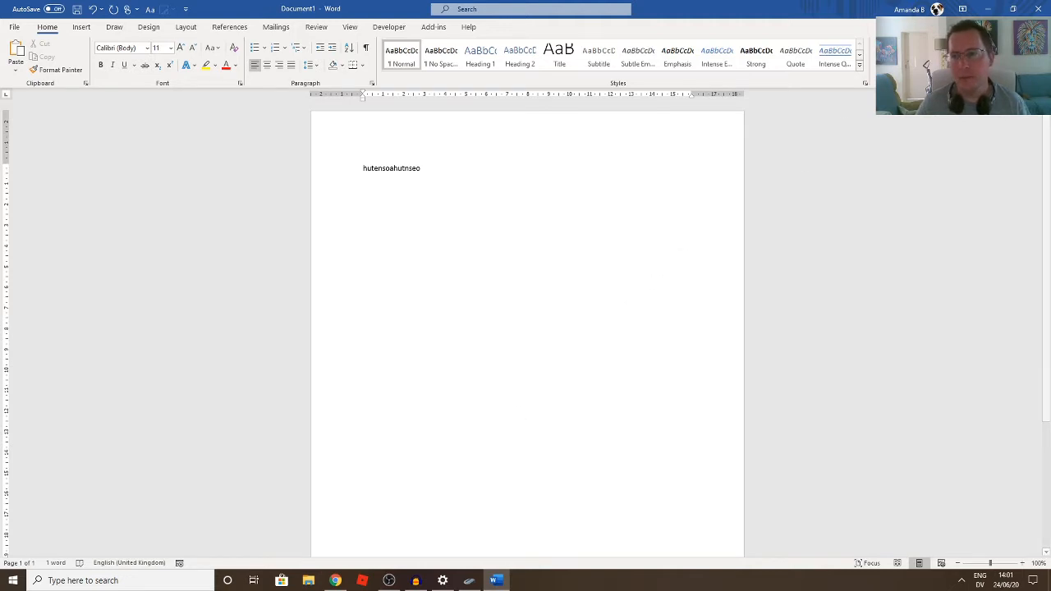
Step: Bring up and cancel the save prompt, close the document without saving, and dismiss the Mouse Properties dialog
{"action": "left_click", "coordinate": [1038, 8]}
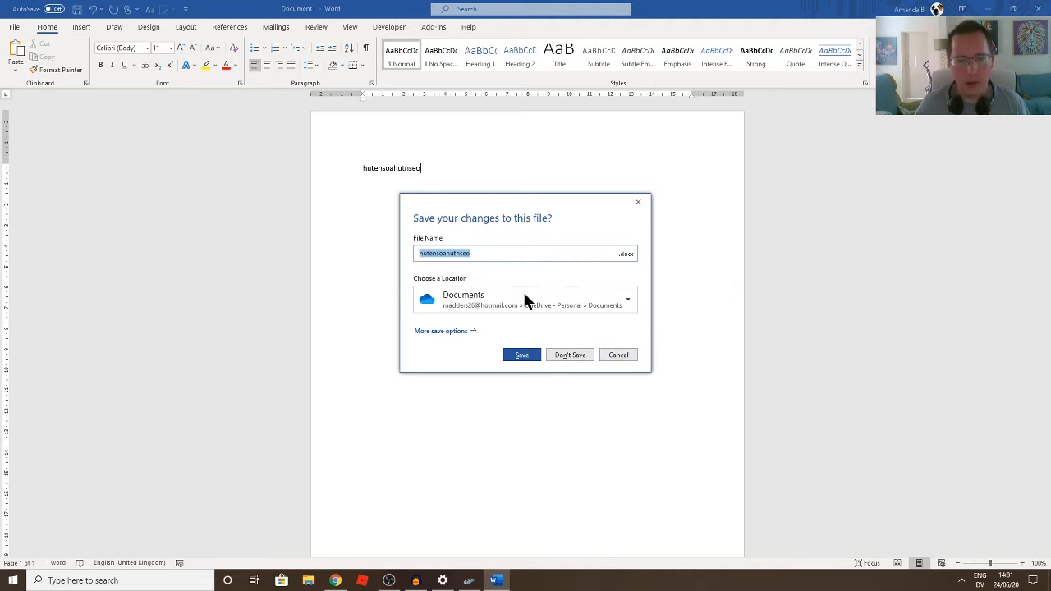
{"action": "left_click", "coordinate": [616, 355]}
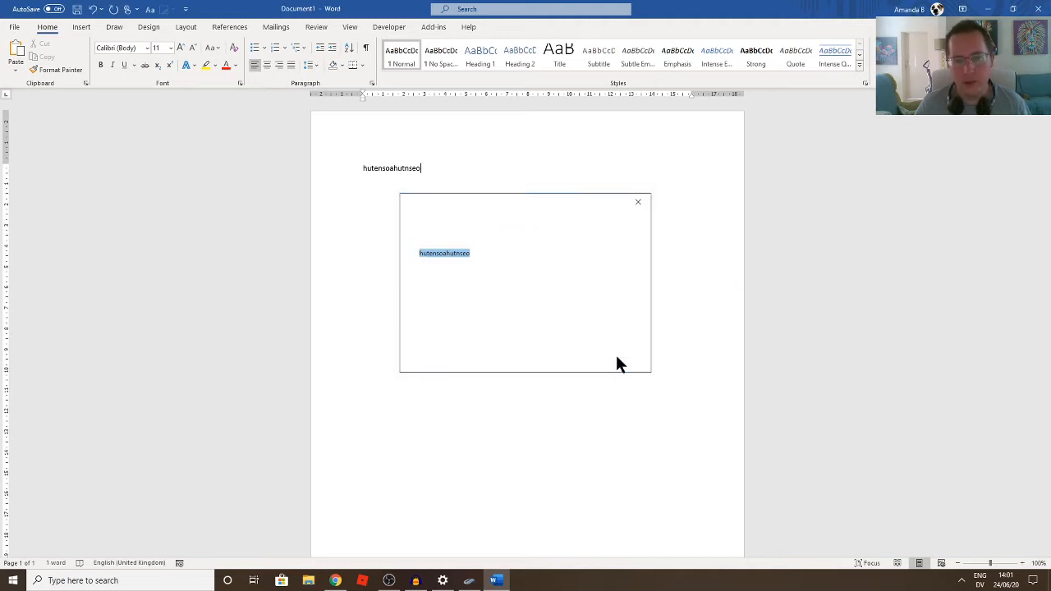
{"action": "left_click", "coordinate": [1037, 8]}
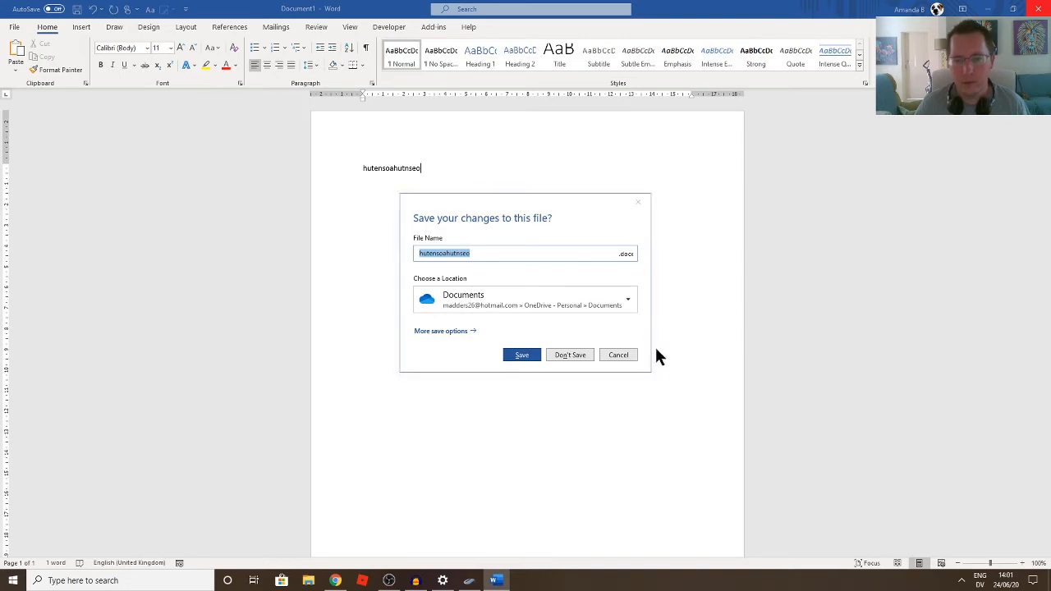
{"action": "left_click", "coordinate": [572, 357]}
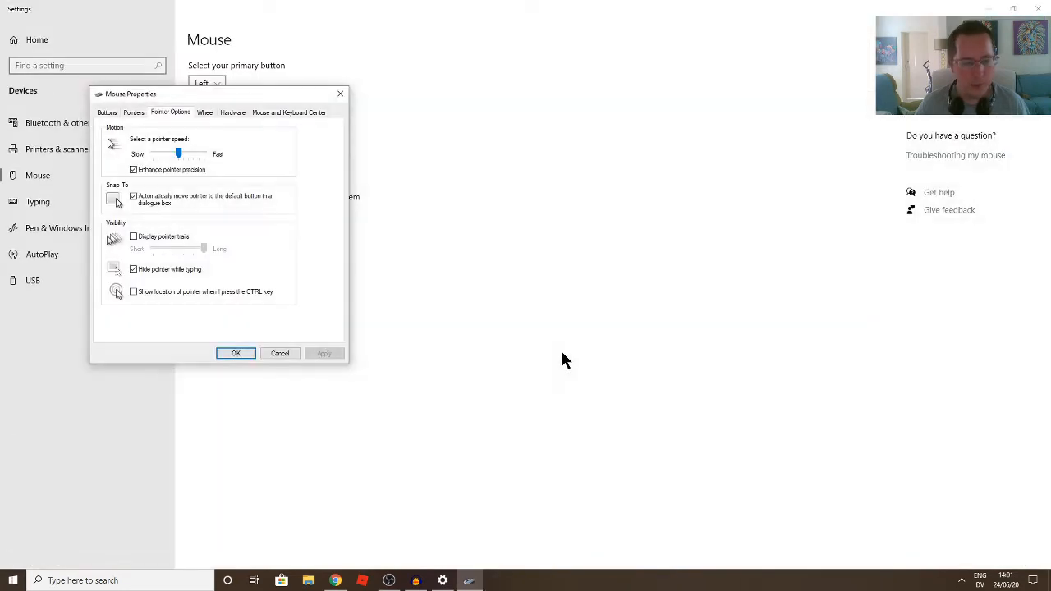
{"action": "left_click", "coordinate": [278, 353]}
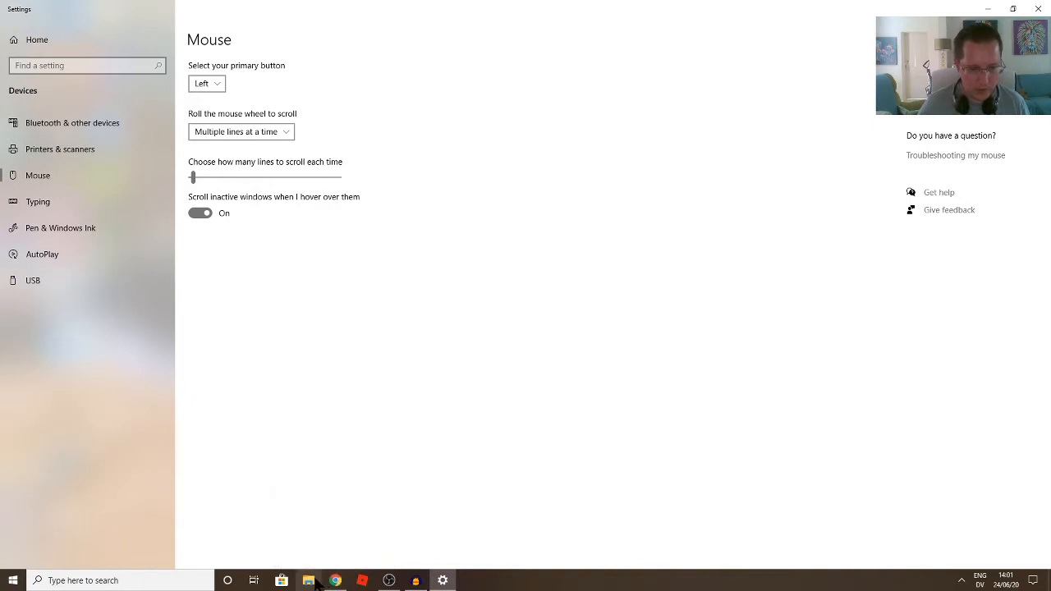
Step: Switch to Notepad and enter the filler text "ueohsutenso" in a new untitled file
{"action": "key", "text": "super"}
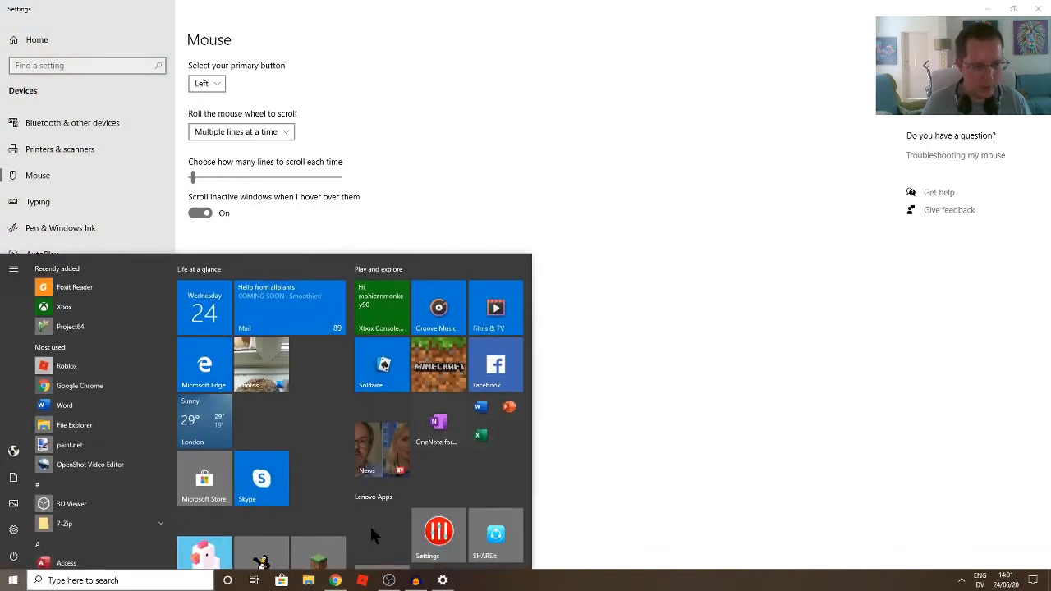
{"action": "type", "text": "notepad"}
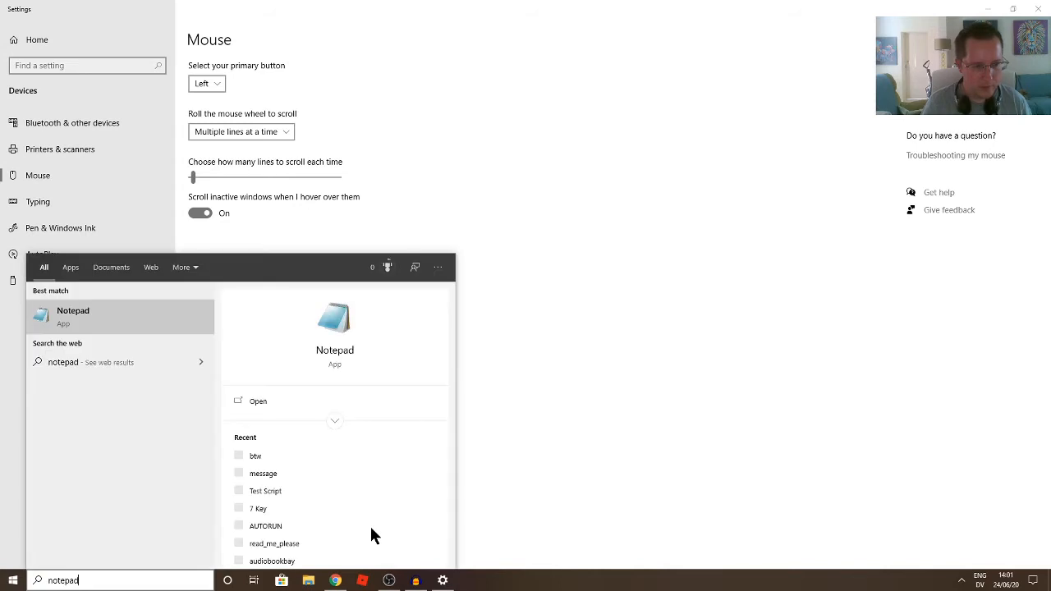
{"action": "key", "text": "Return"}
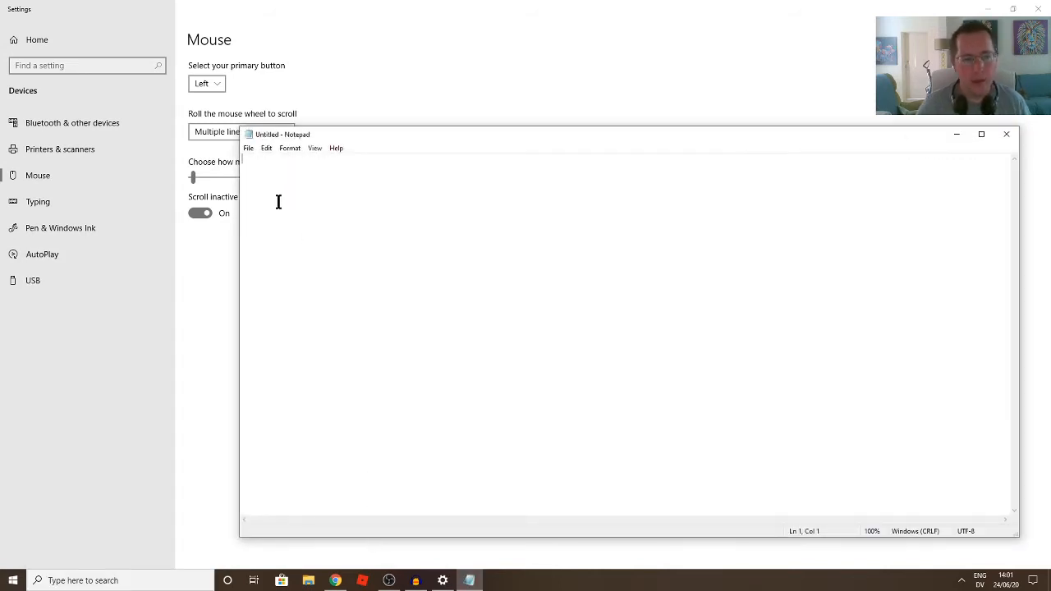
{"action": "type", "text": "ueohsutenso"}
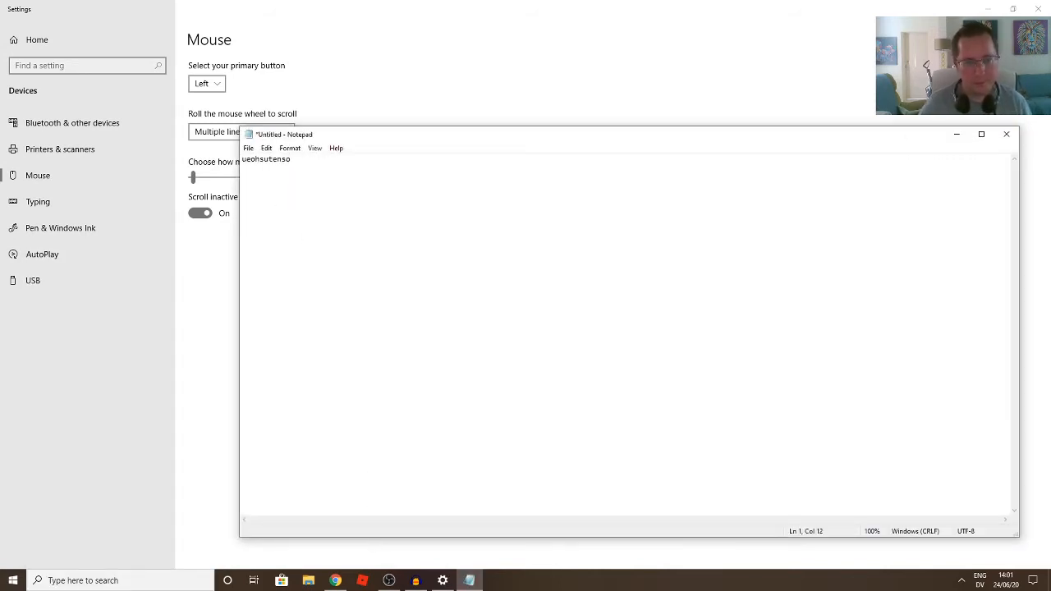
Step: Bring up and cancel Notepad's save prompt, and close the untitled file without saving it
{"action": "left_click", "coordinate": [1013, 141]}
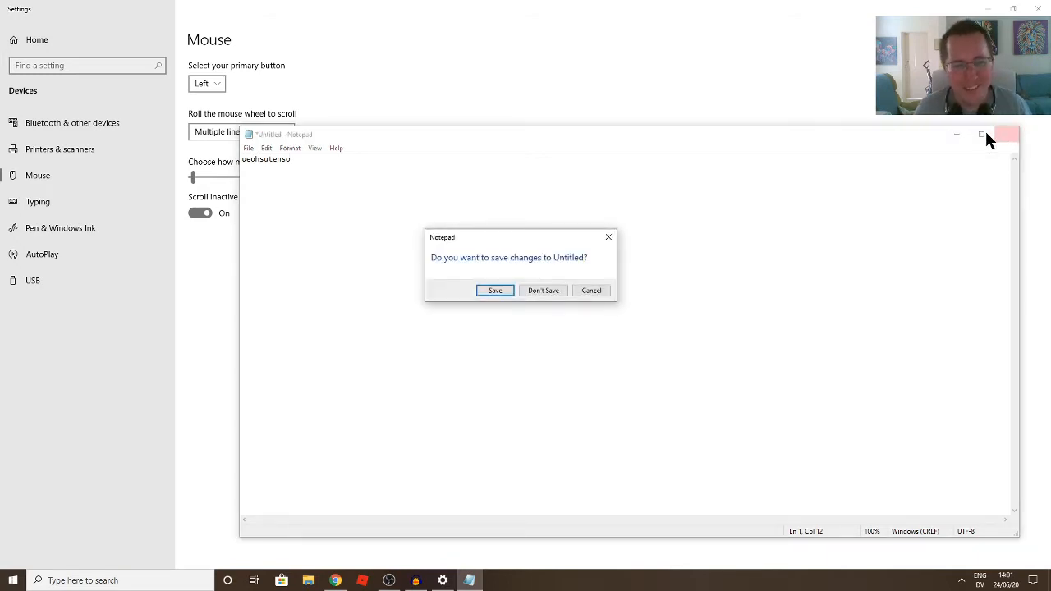
{"action": "left_click", "coordinate": [587, 291]}
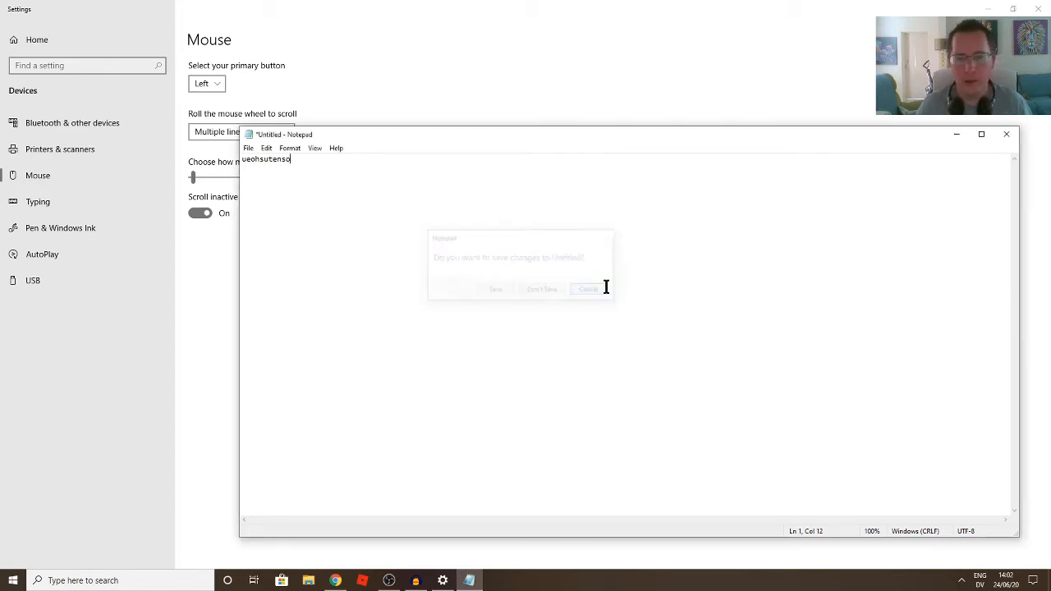
{"action": "left_click", "coordinate": [1006, 134]}
{"action": "left_click", "coordinate": [558, 291]}
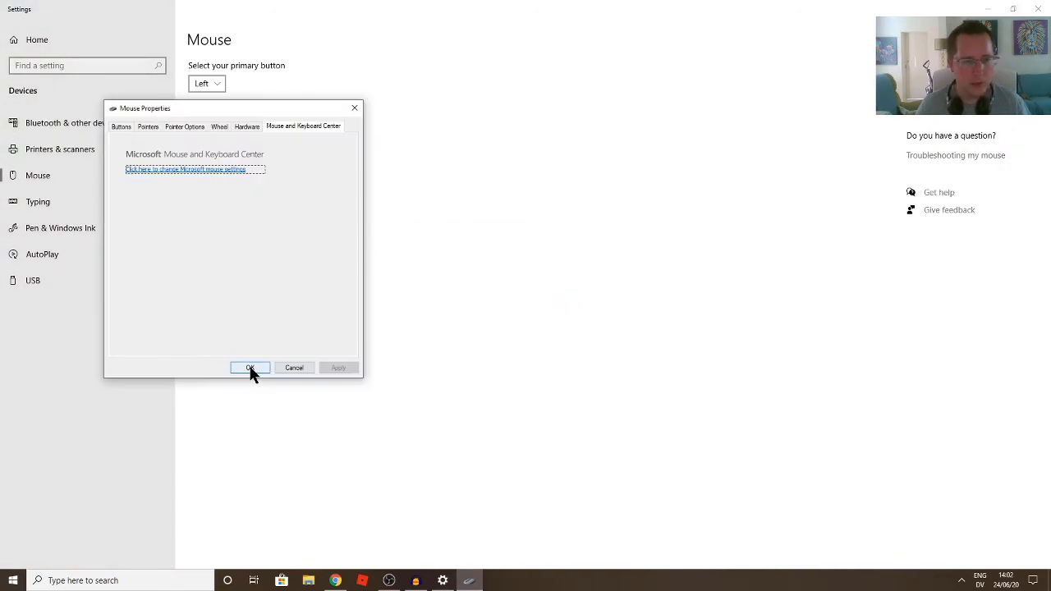
Step: Turn on the display of pointer trails in the Mouse Properties pointer options
{"action": "left_click", "coordinate": [173, 126]}
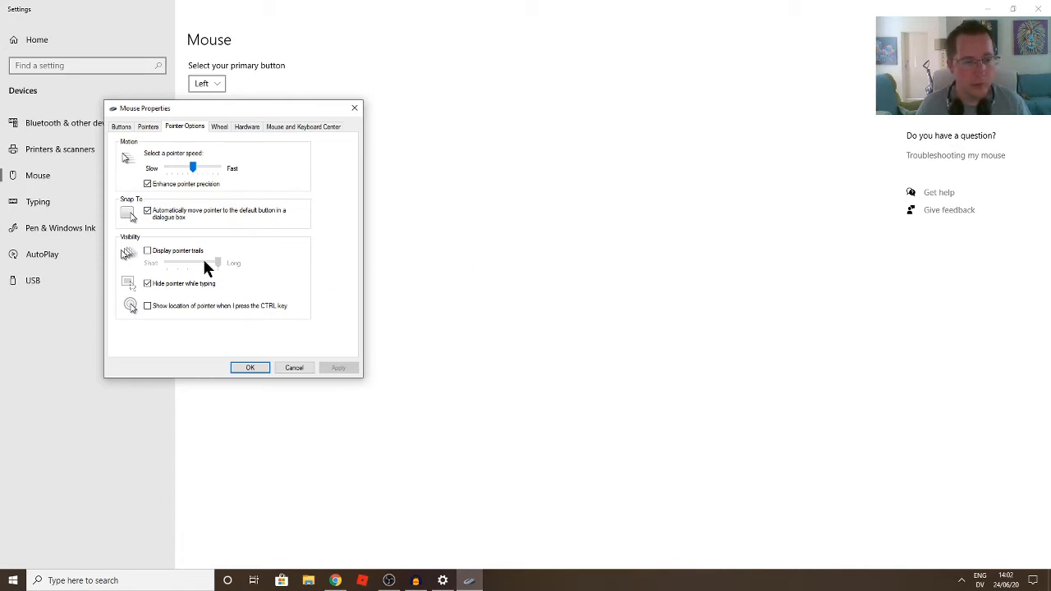
{"action": "left_click", "coordinate": [148, 252]}
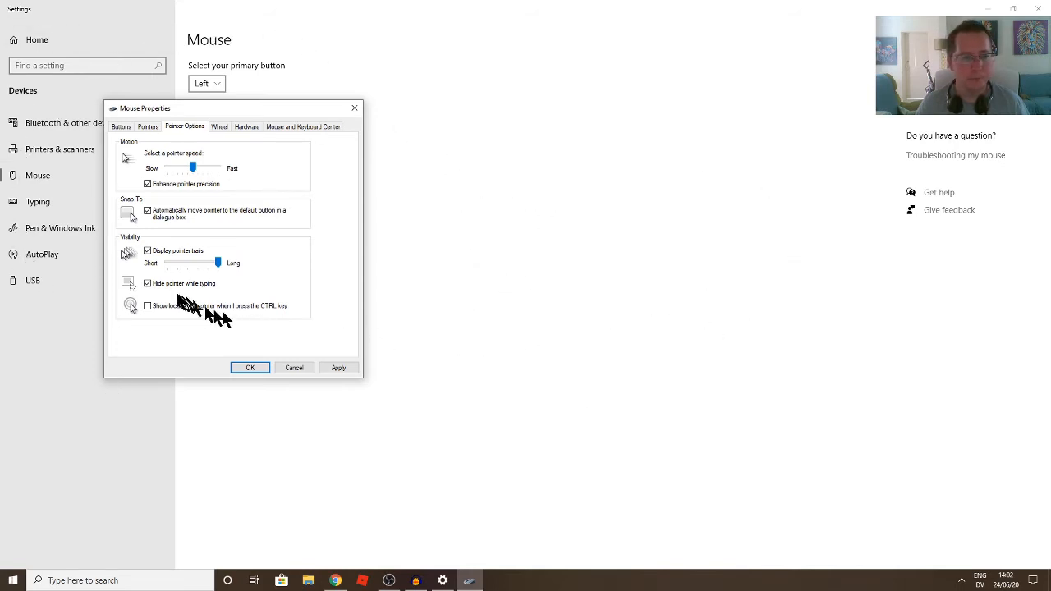
Step: Turn off pointer trails and the option to show the pointer's location with the CTRL key
{"action": "left_click", "coordinate": [148, 251]}
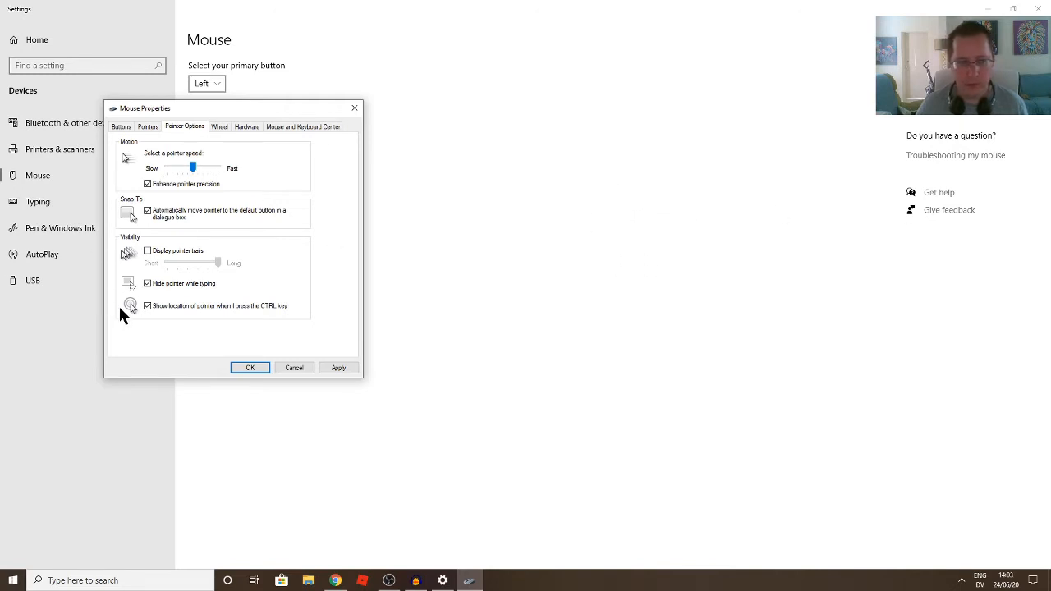
{"action": "left_click", "coordinate": [147, 306]}
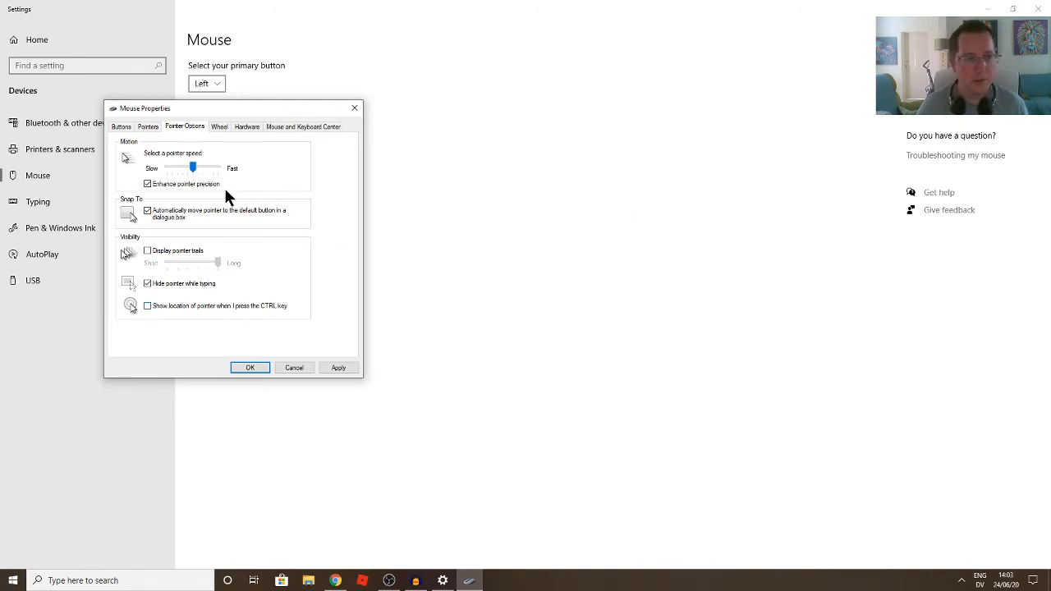
Step: Review the wheel, hardware, and Mouse and Keyboard Center settings, and dismiss Mouse Properties without saving the changes
{"action": "left_click", "coordinate": [217, 127]}
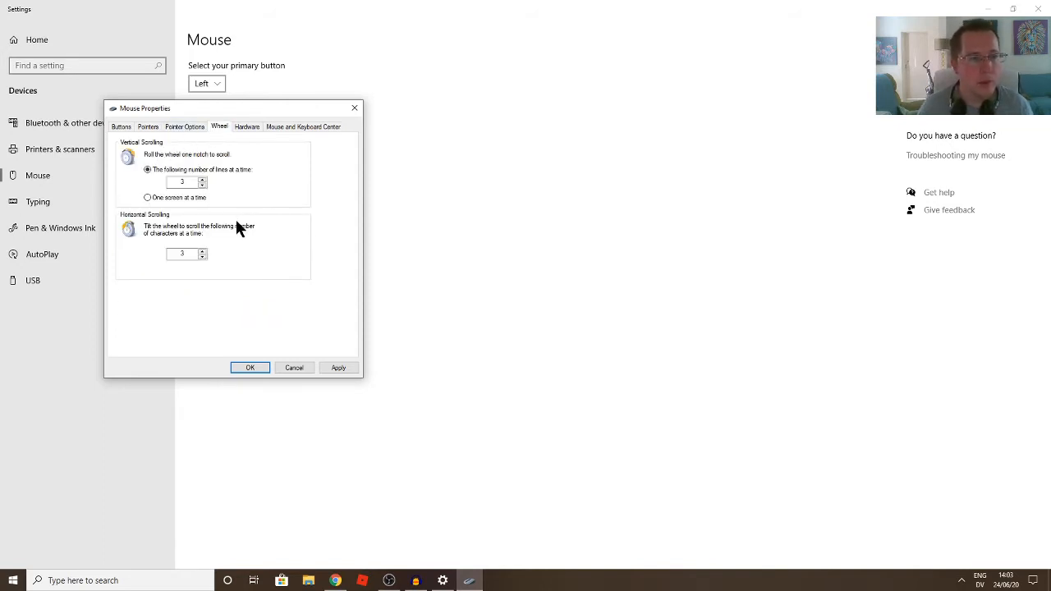
{"action": "left_click", "coordinate": [246, 126]}
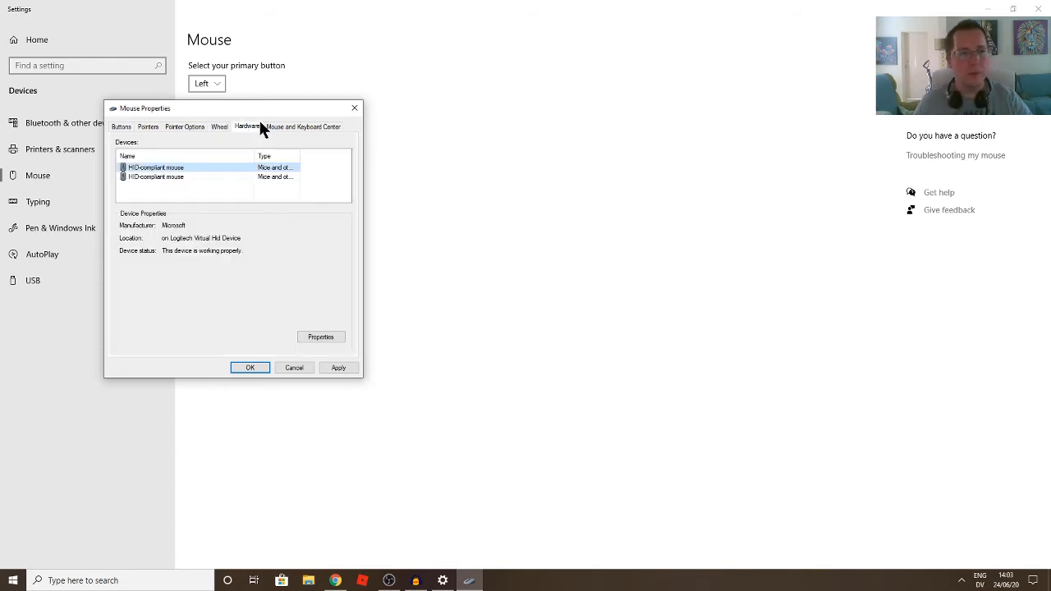
{"action": "left_click", "coordinate": [297, 127]}
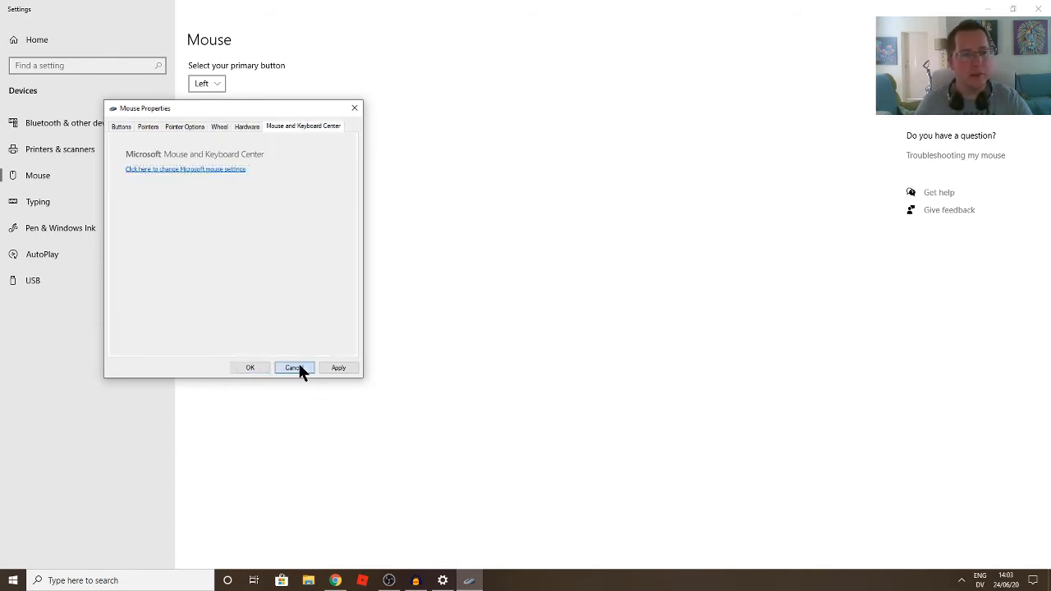
{"action": "left_click", "coordinate": [297, 367]}
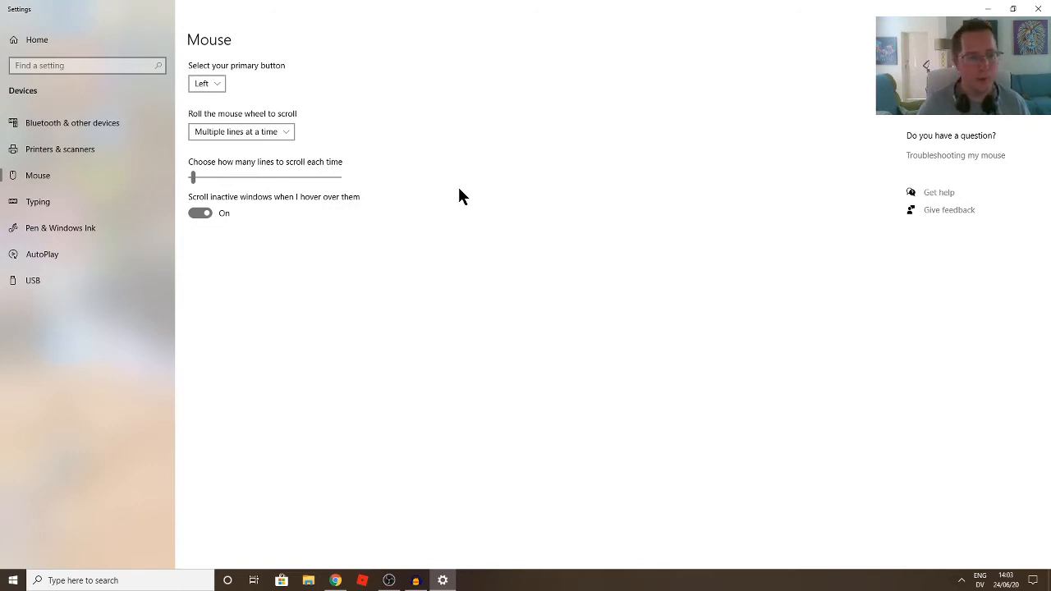
Step: Search Settings for "keyboard", view the Typing settings, and close the Settings window
{"action": "left_click", "coordinate": [87, 66]}
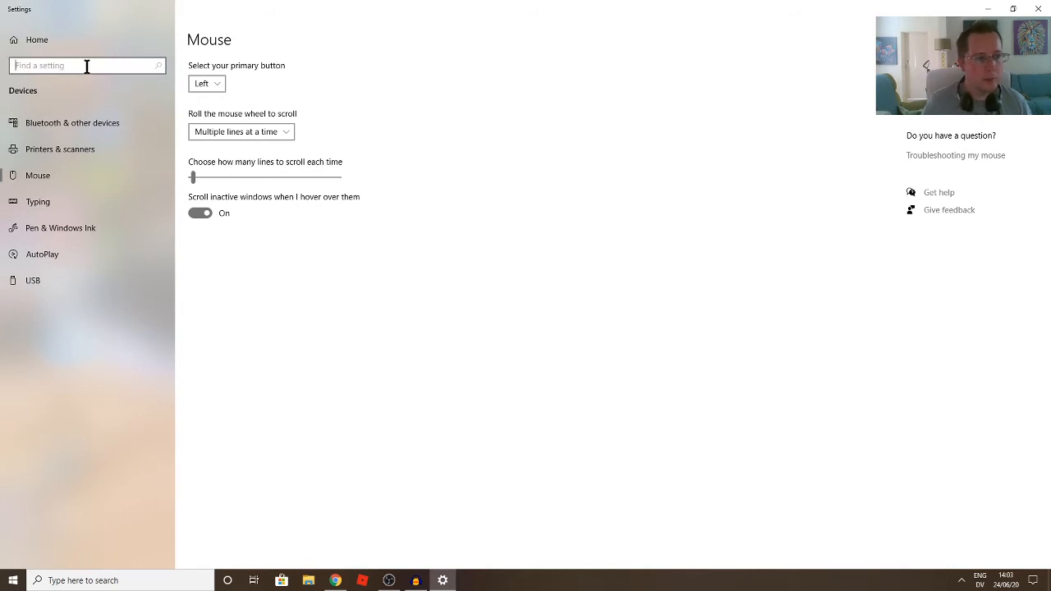
{"action": "type", "text": "keyboard"}
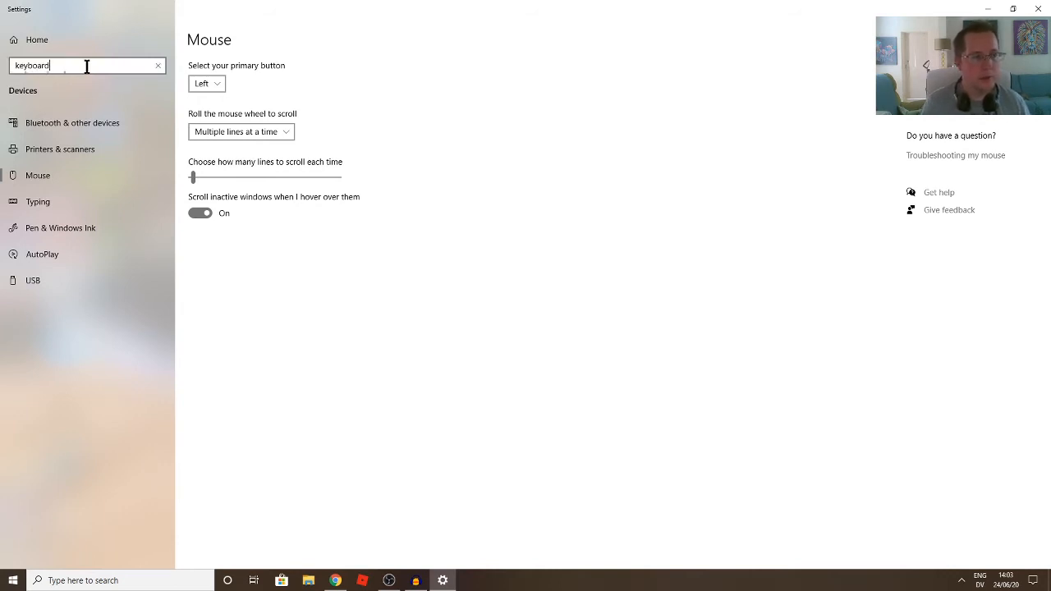
{"action": "key", "text": "Return"}
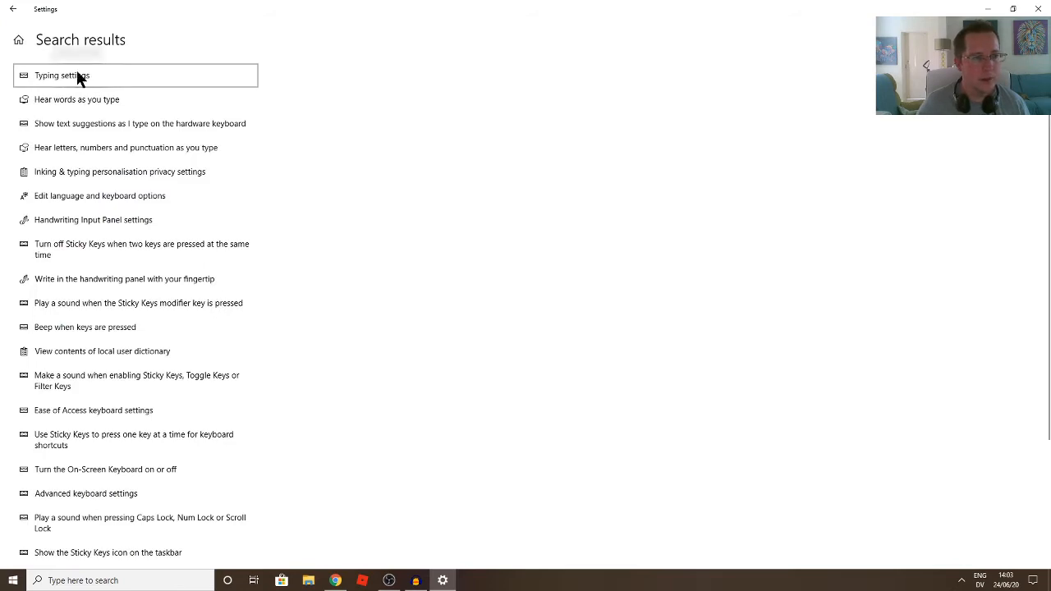
{"action": "left_click", "coordinate": [109, 82]}
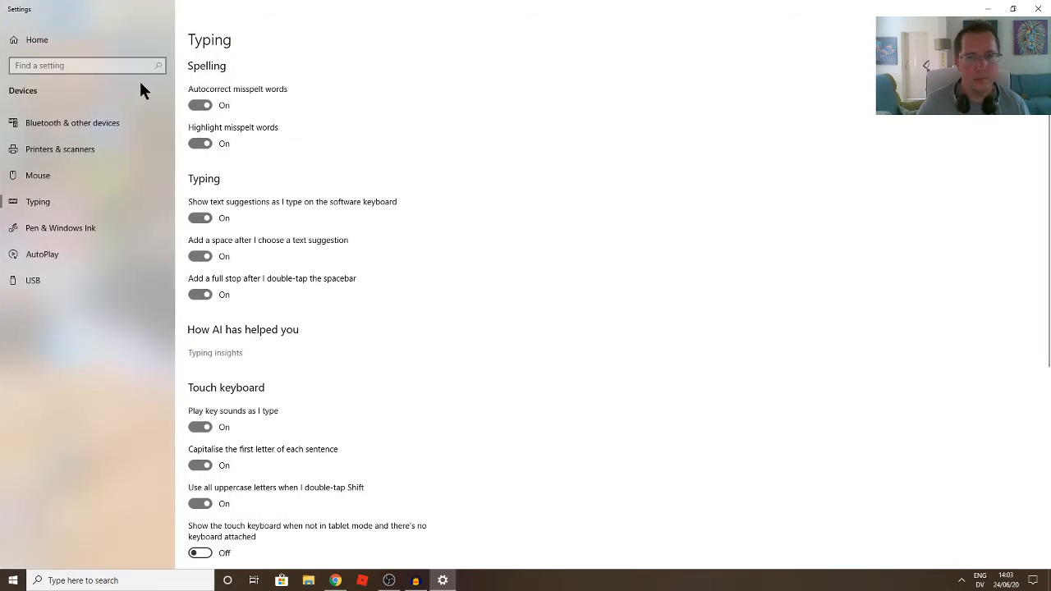
{"action": "left_click", "coordinate": [1038, 9]}
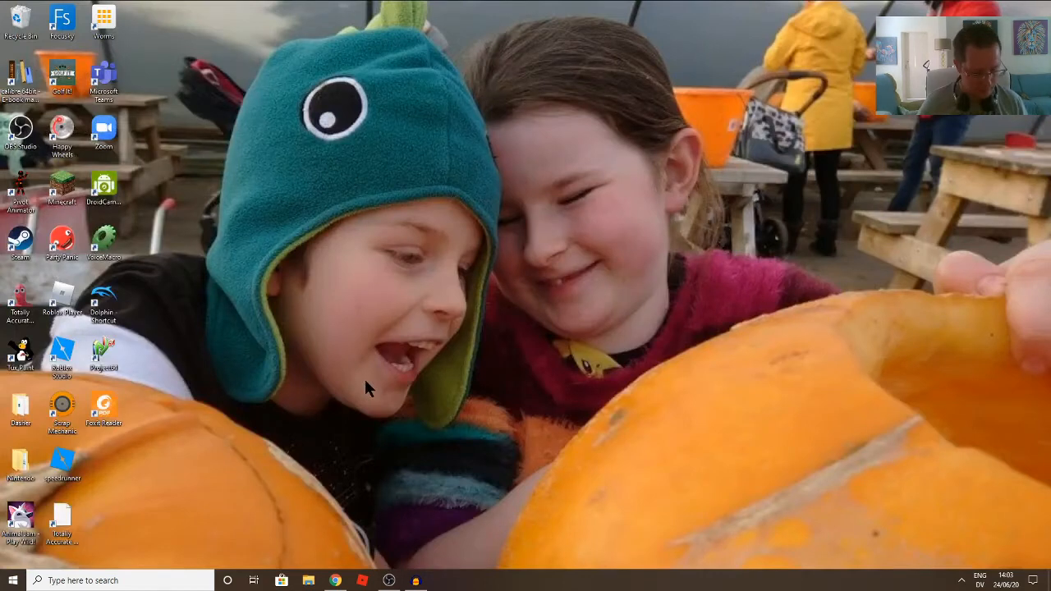
Step: Search Windows for "keyboard", open the Keyboard control panel item, and show its speed settings
{"action": "key", "text": "super"}
{"action": "type", "text": "keyboard"}
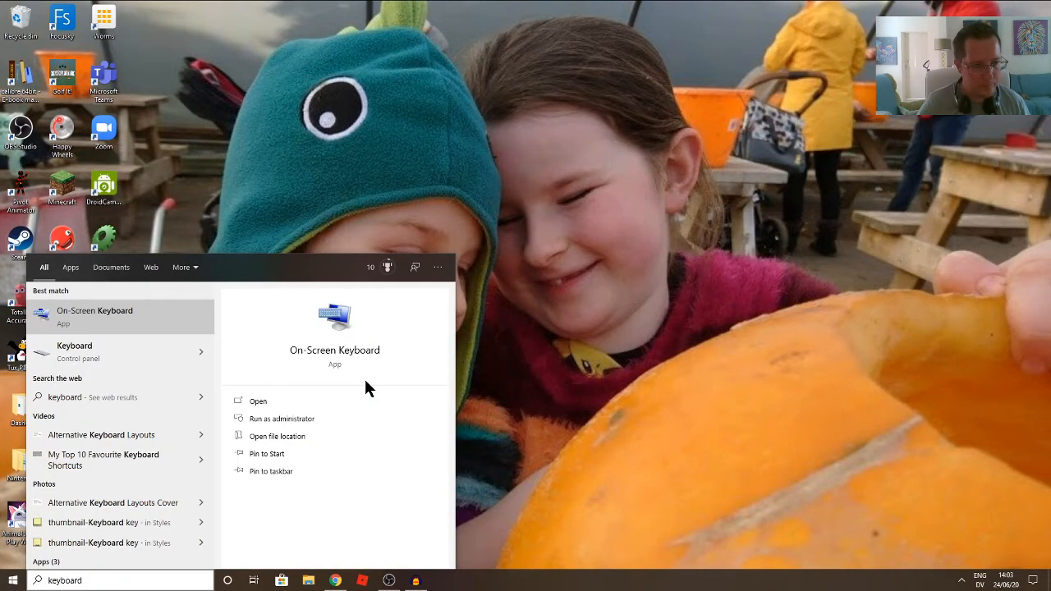
{"action": "left_click", "coordinate": [125, 351]}
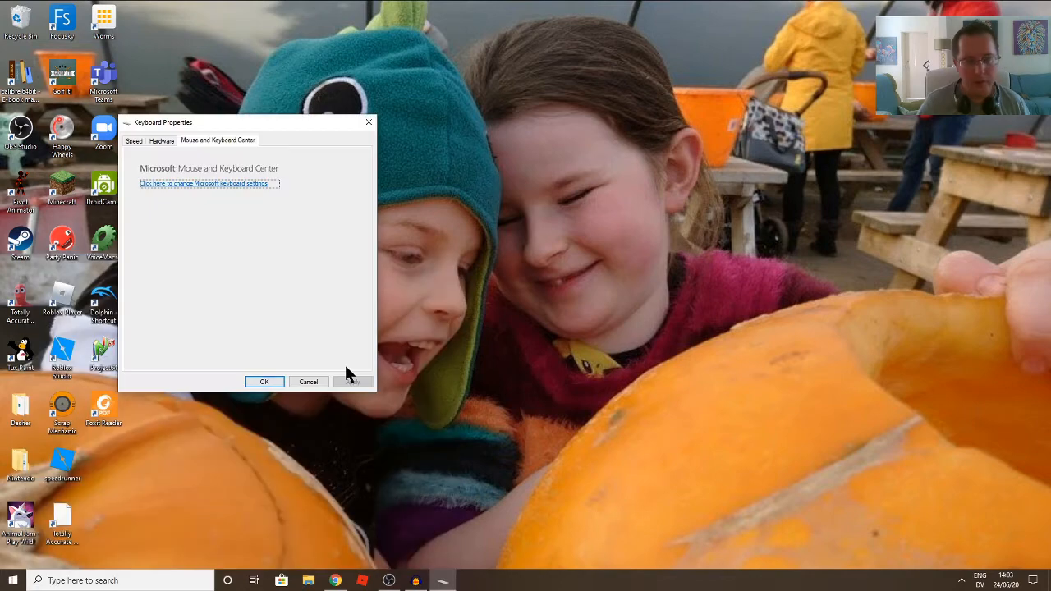
{"action": "left_click", "coordinate": [135, 140]}
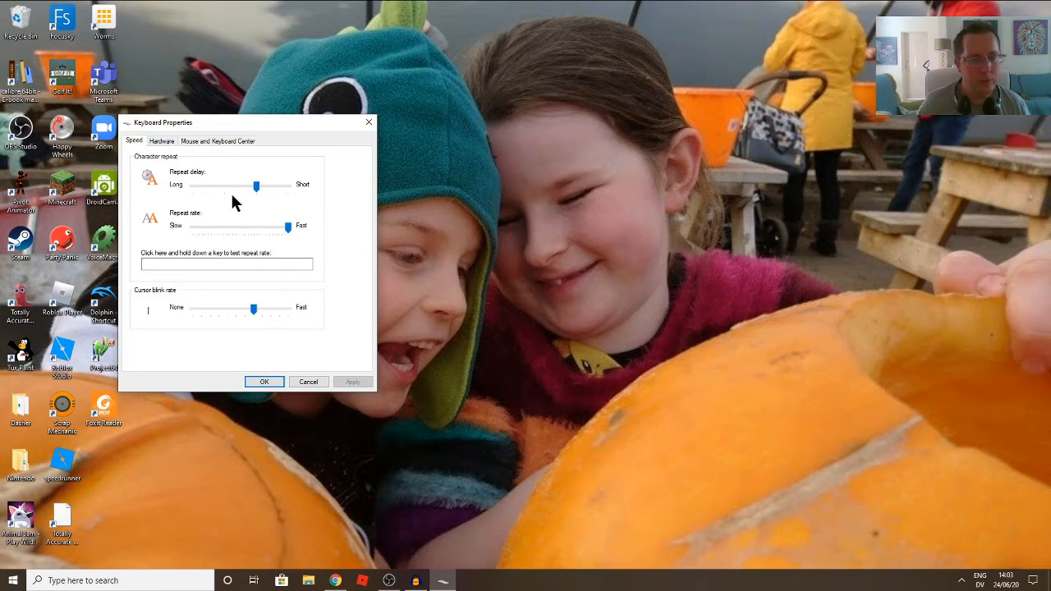
Step: Test the key repeat rate with a run of repeated "e" characters, and clear the test field
{"action": "left_click", "coordinate": [206, 261]}
{"action": "type", "text": "eeee"}
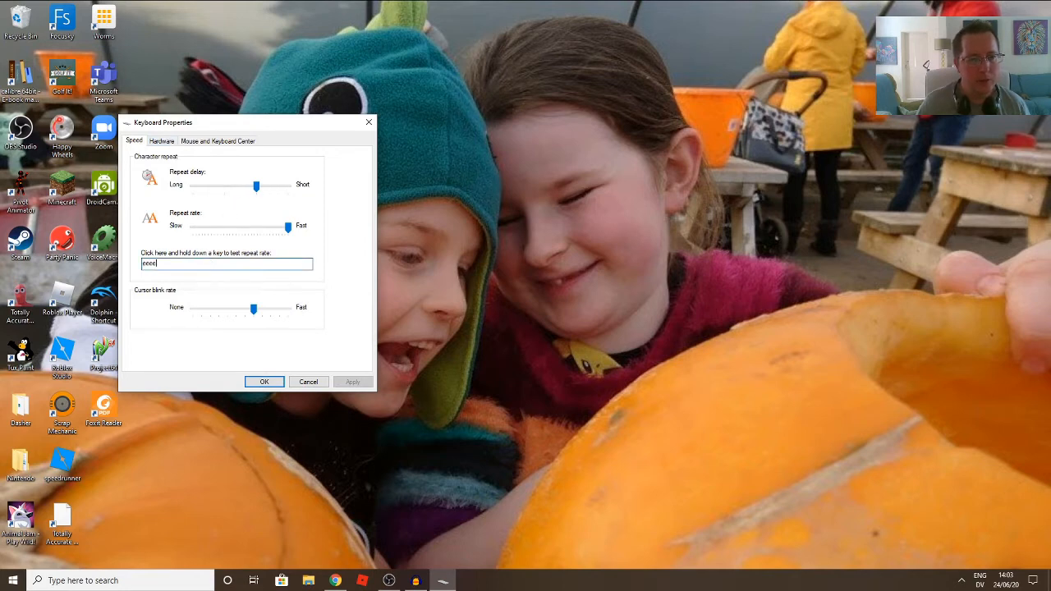
{"action": "type", "text": "eeeeeeeeeeeeeeeeeeeeeeeeeeeeeeeeeeeeee"}
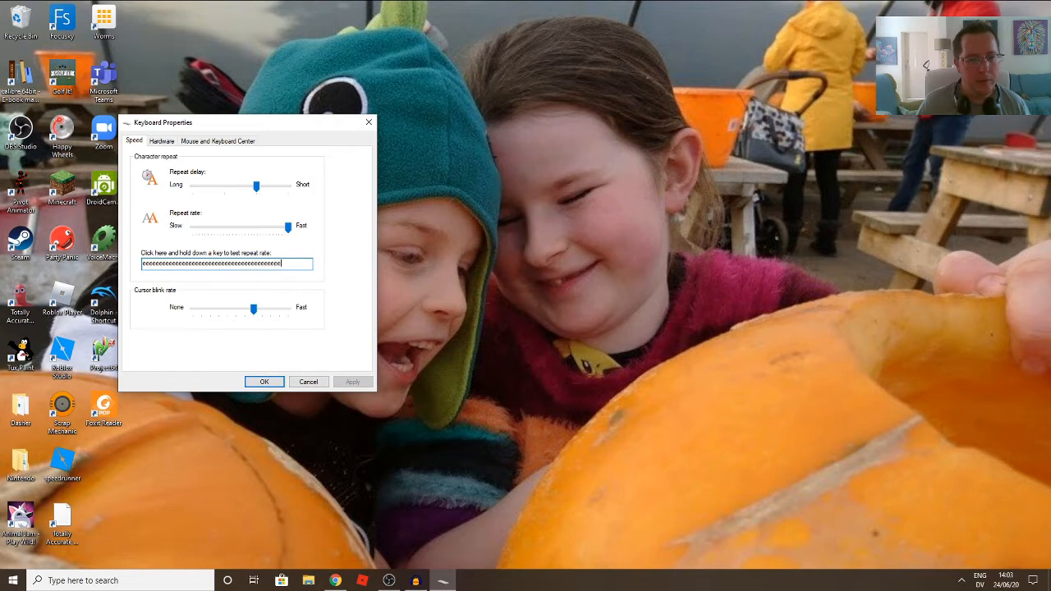
{"action": "type", "text": "eeee"}
{"action": "left_click_drag", "start_coordinate": [298, 262], "coordinate": [92, 257]}
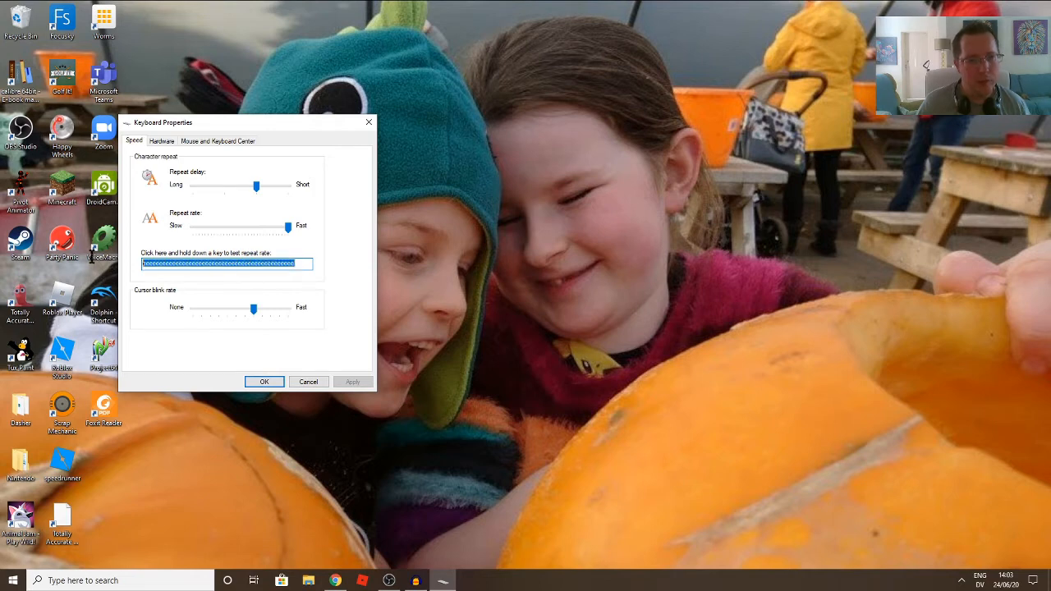
{"action": "key", "text": "BackSpace"}
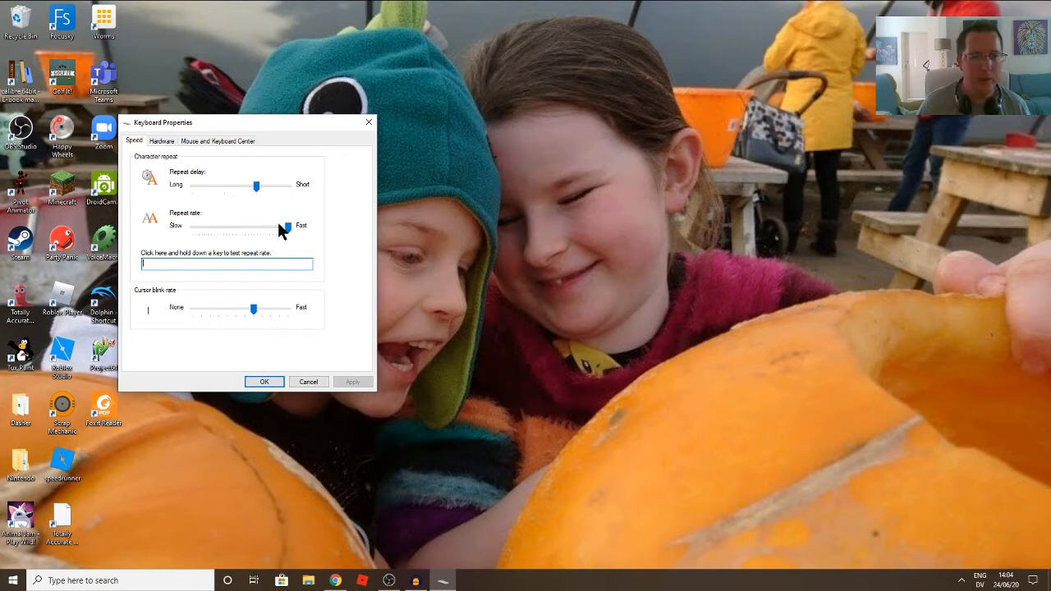
Step: Set the keyboard repeat delay to its longest value and test it with repeated "e" characters
{"action": "left_click_drag", "start_coordinate": [254, 193], "coordinate": [193, 188]}
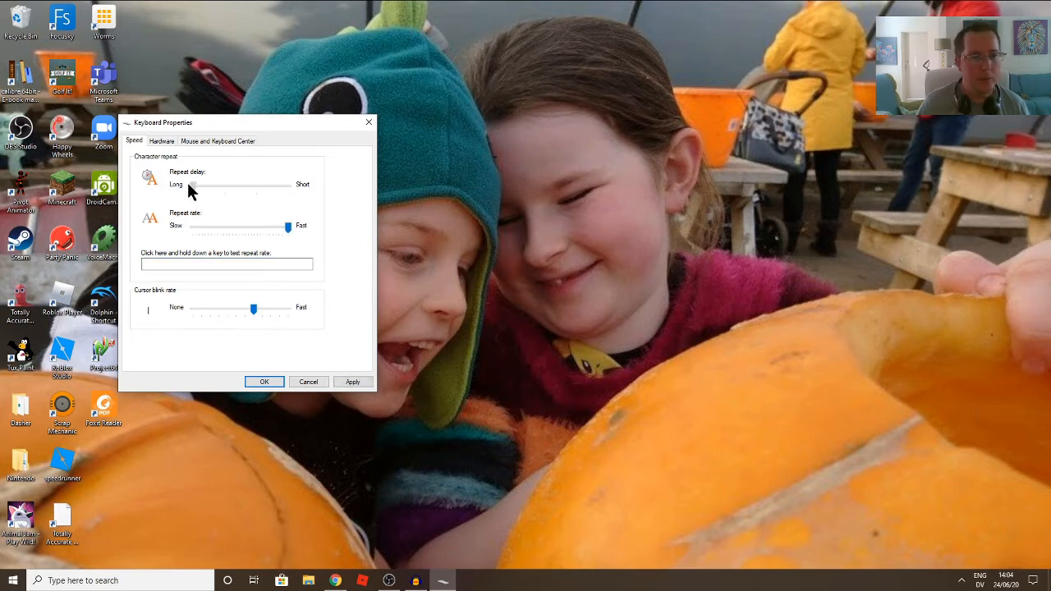
{"action": "left_click", "coordinate": [158, 261]}
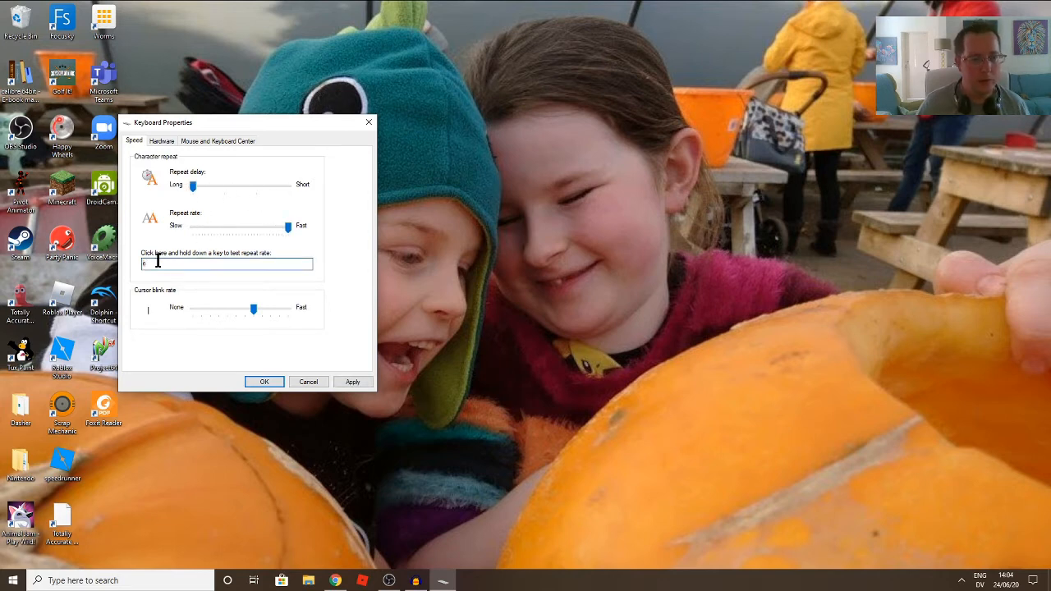
{"action": "type", "text": "eeeeeeeeeeeeeeeeeeeeeeeeeeee"}
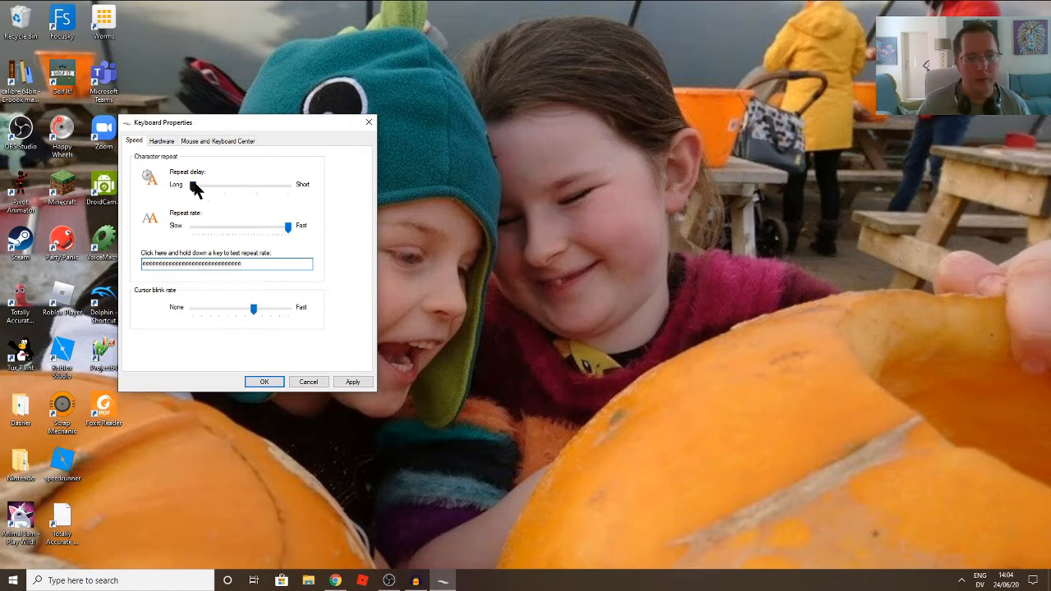
Step: Shorten the repeat delay to the second-shortest setting, test it with more "e" characters, and cancel Keyboard Properties
{"action": "left_click_drag", "start_coordinate": [194, 187], "coordinate": [215, 194]}
{"action": "left_click", "coordinate": [244, 188]}
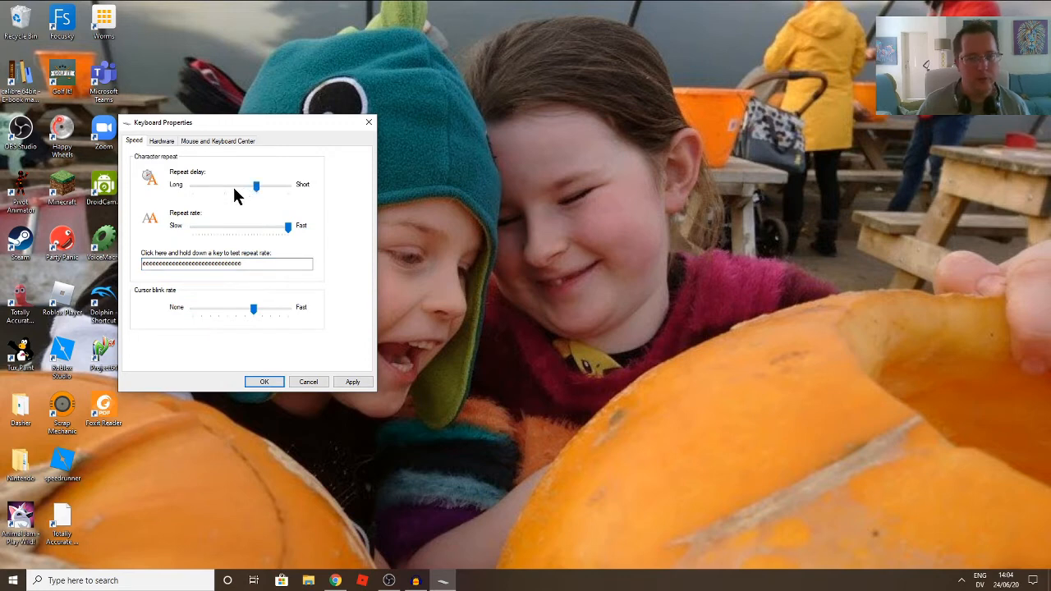
{"action": "left_click", "coordinate": [261, 265]}
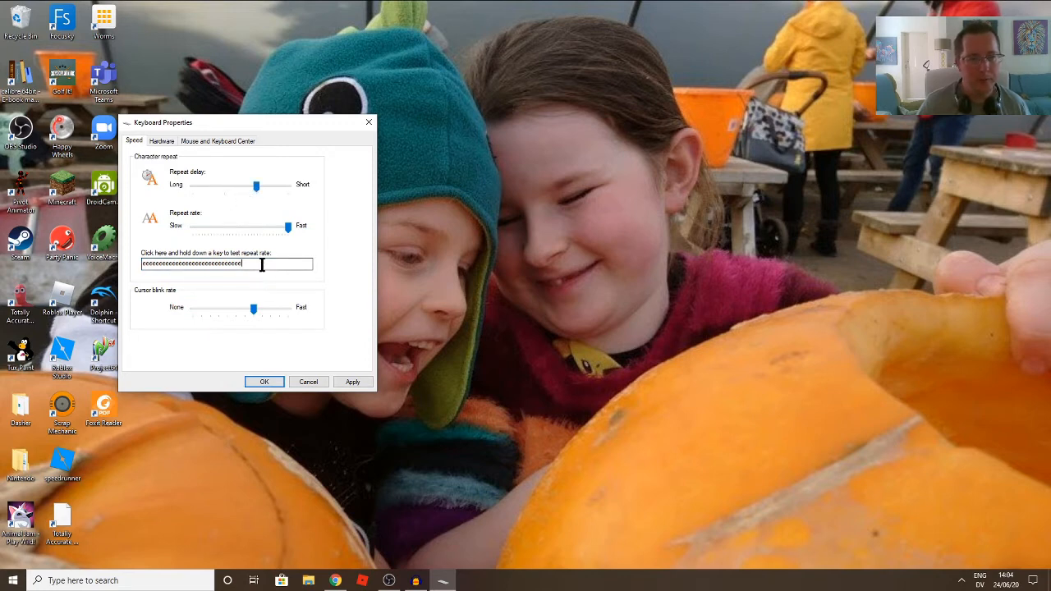
{"action": "type", "text": "eee"}
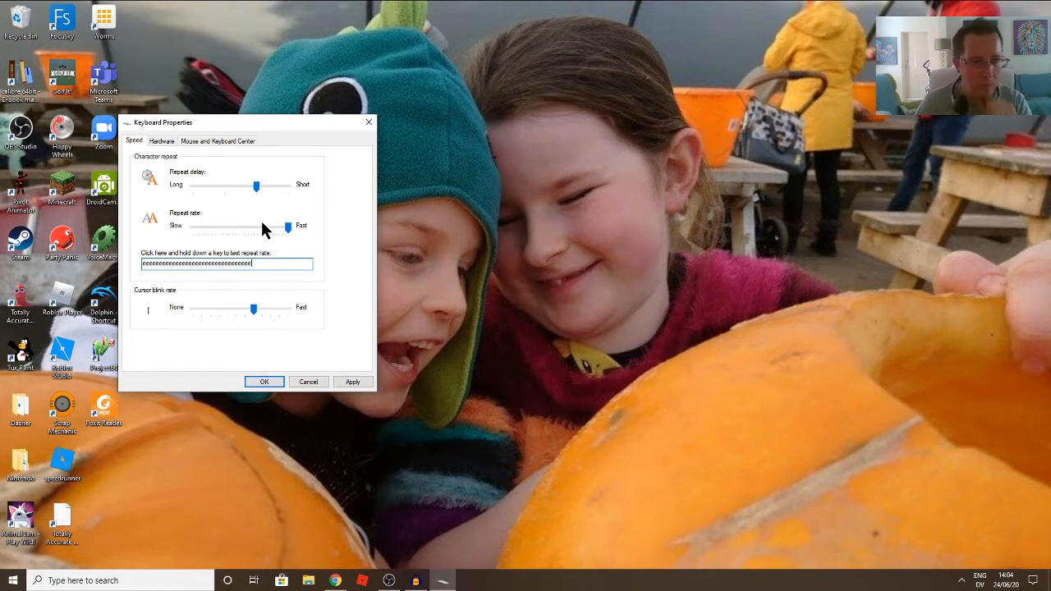
{"action": "left_click", "coordinate": [309, 382]}
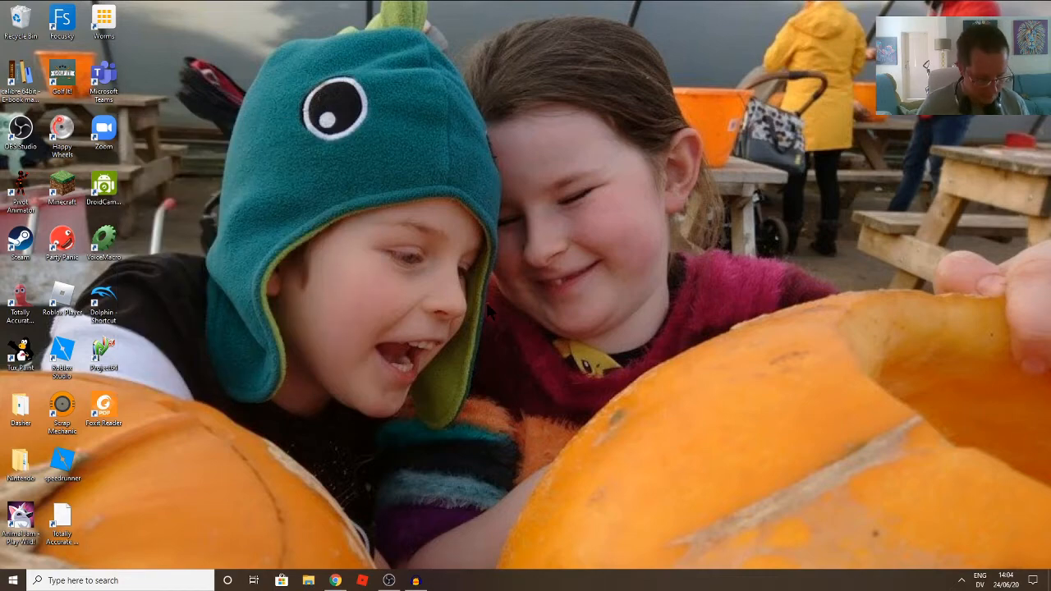
Step: Search Windows for "filter" and open the setting for using Filter Keys to ignore brief or repeated keystrokes
{"action": "key", "text": "super"}
{"action": "type", "text": "flite"}
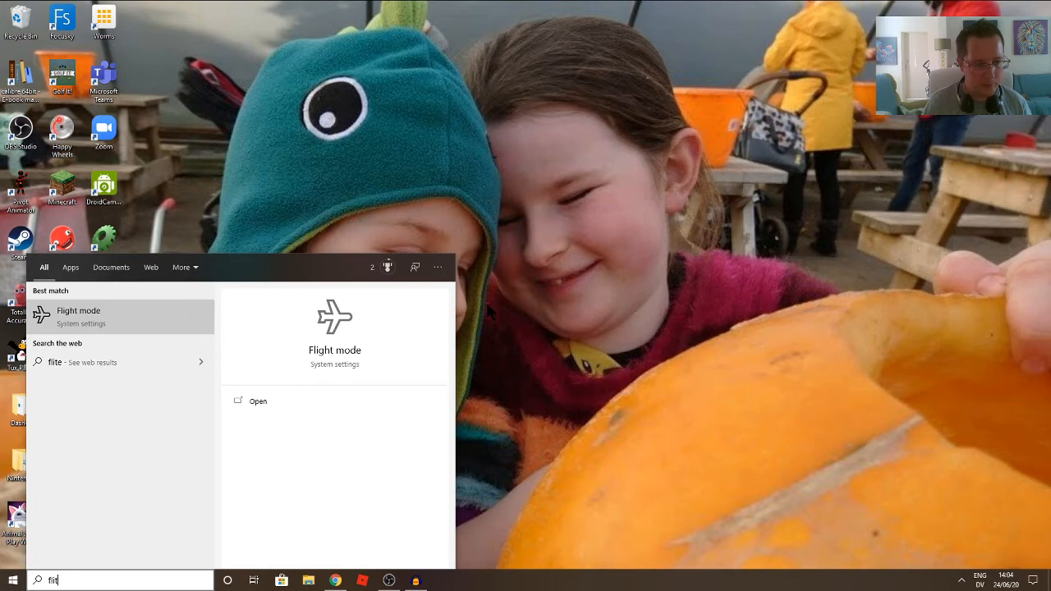
{"action": "key", "text": "BackSpace"}
{"action": "key", "text": "BackSpace"}
{"action": "key", "text": "BackSpace"}
{"action": "type", "text": "ilter"}
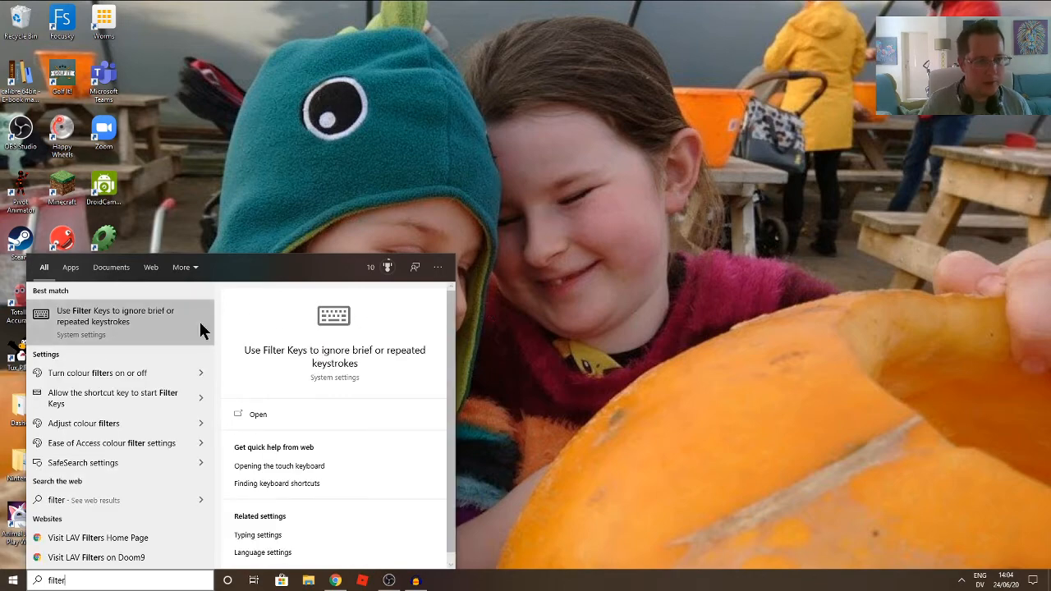
{"action": "left_click", "coordinate": [175, 327]}
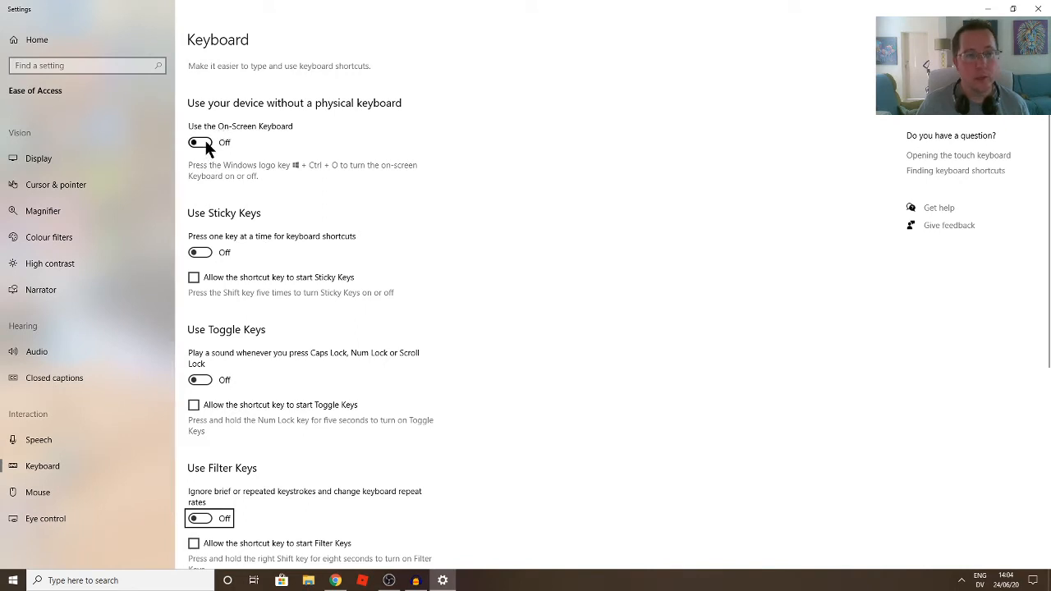
Step: Turn on the On-Screen Keyboard, switch its input layout to UK and back to DV, and close the keyboard
{"action": "left_click", "coordinate": [205, 142]}
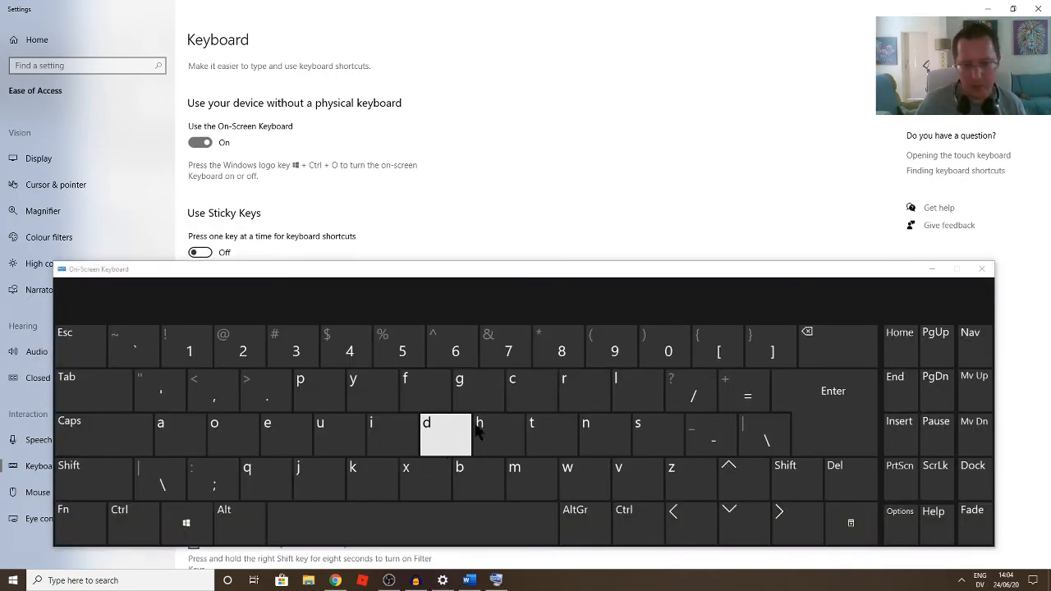
{"action": "key", "text": "super+space"}
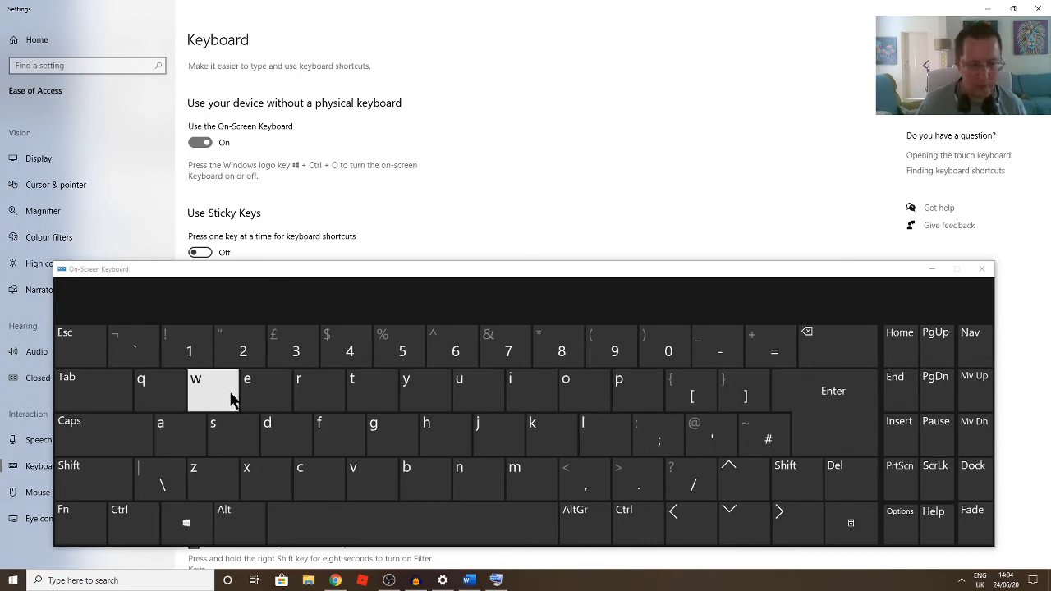
{"action": "key", "text": "super+space"}
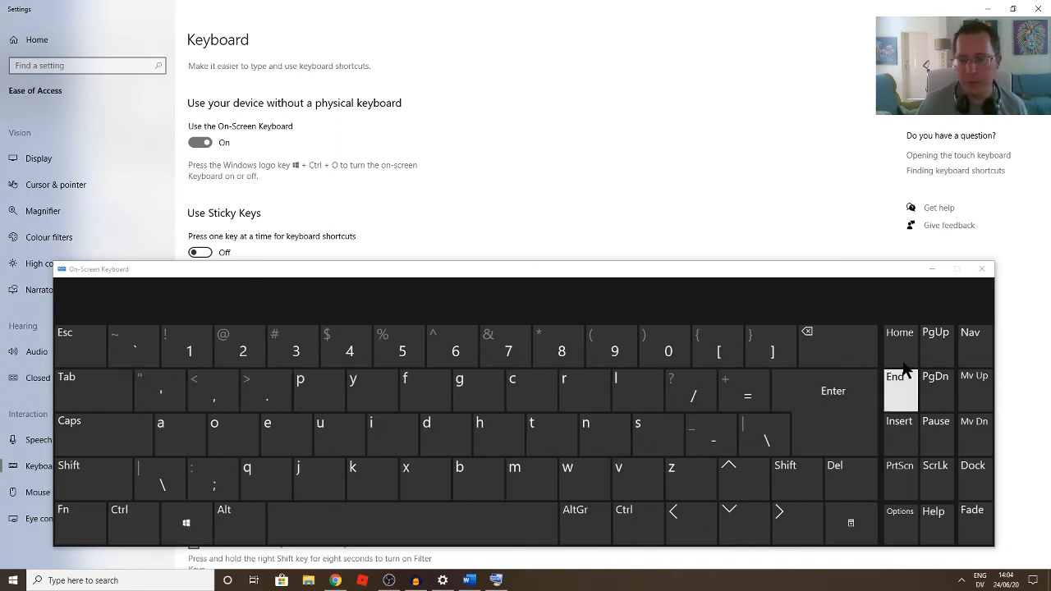
{"action": "left_click", "coordinate": [978, 271]}
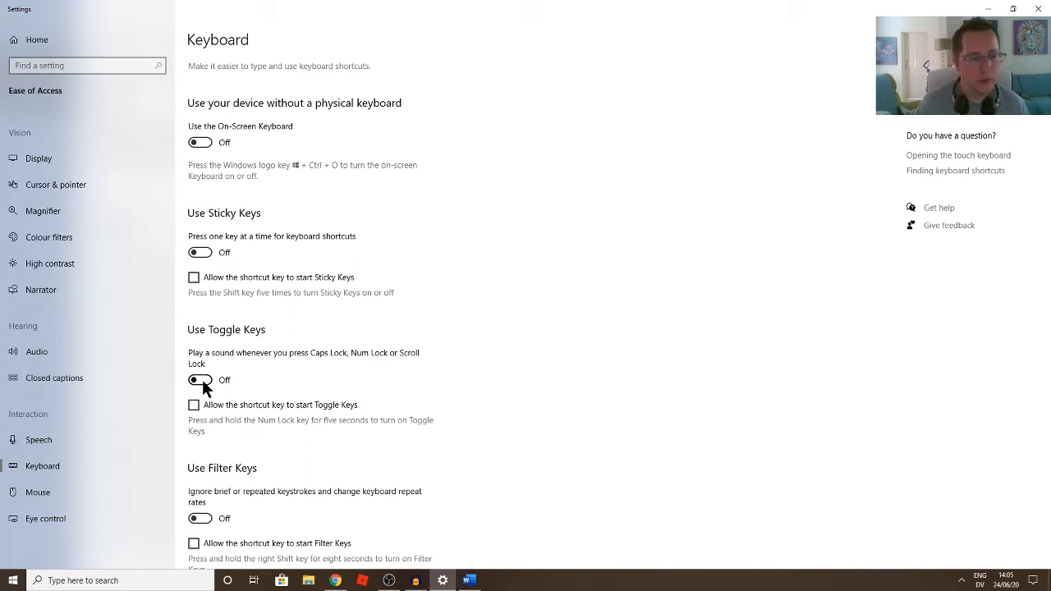
Step: Turn on Filter Keys and try the option that allows the shortcut key to start them
{"action": "scroll", "coordinate": [245, 403], "scroll_direction": "down", "scroll_amount": 2}
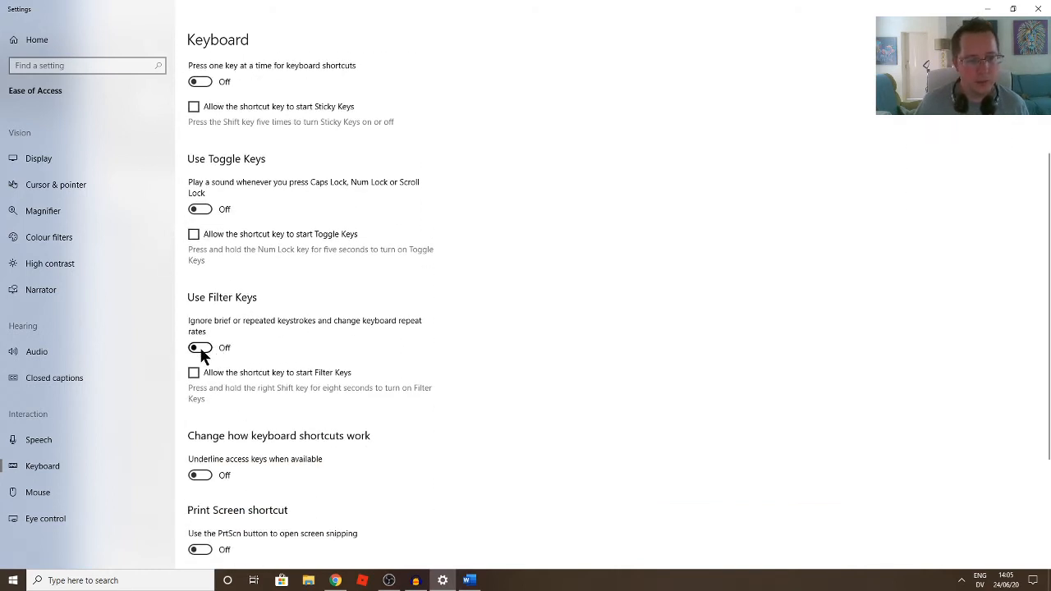
{"action": "left_click", "coordinate": [200, 348]}
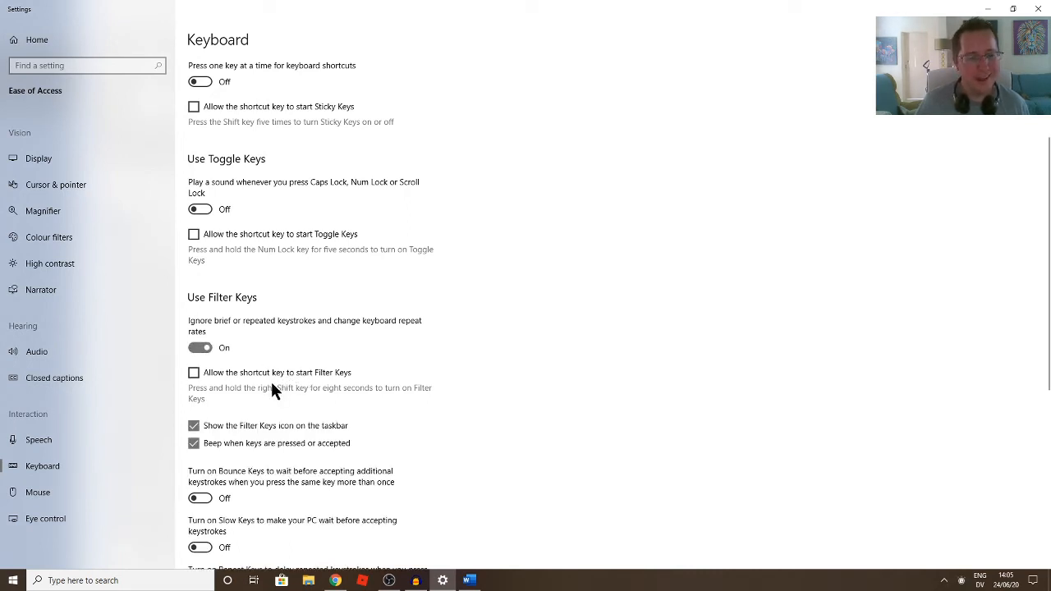
{"action": "left_click", "coordinate": [194, 374]}
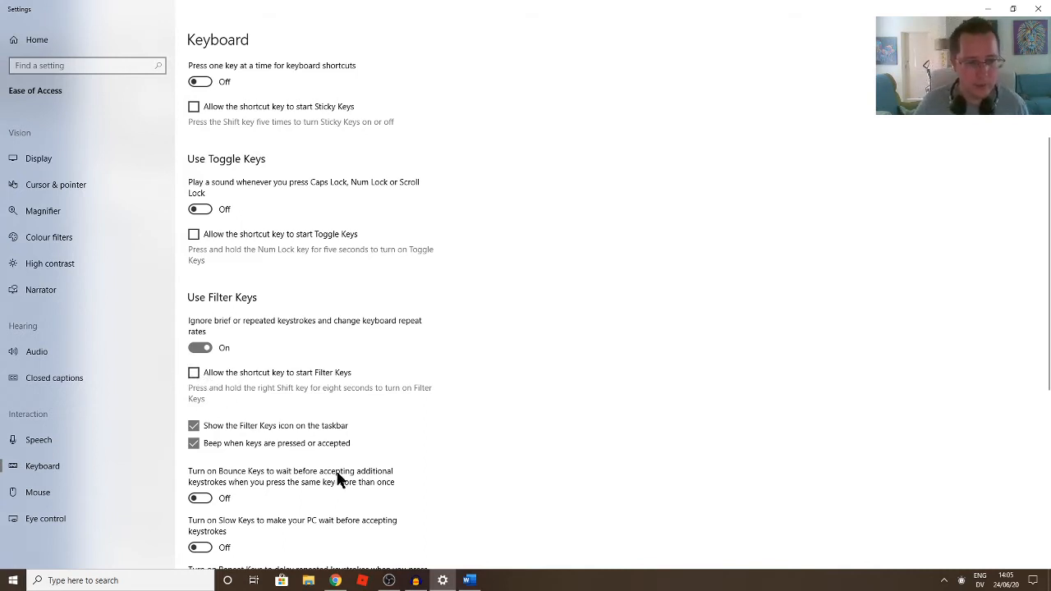
Step: Switch to Word, create a blank document, and test Filter Keys by entering repeated "h" and "u" characters
{"action": "left_click", "coordinate": [469, 580]}
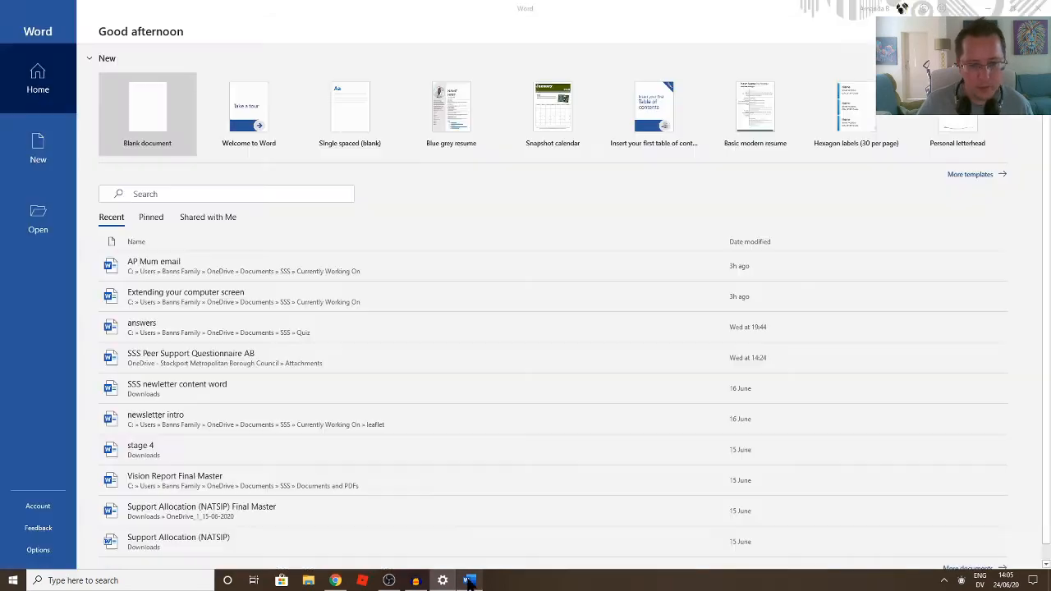
{"action": "left_click", "coordinate": [148, 87]}
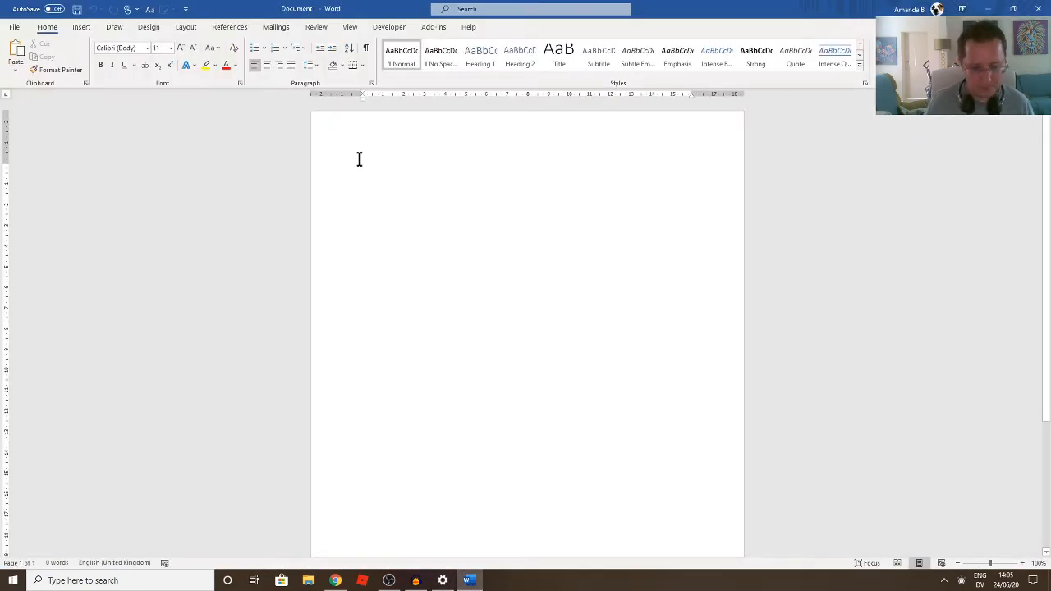
{"action": "type", "text": "h"}
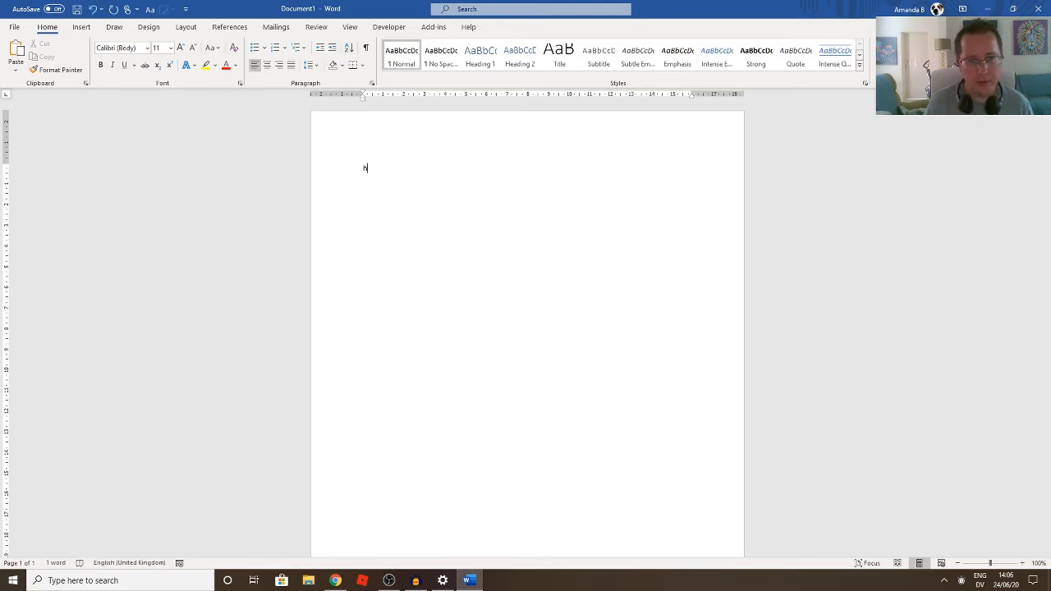
{"action": "type", "text": "h"}
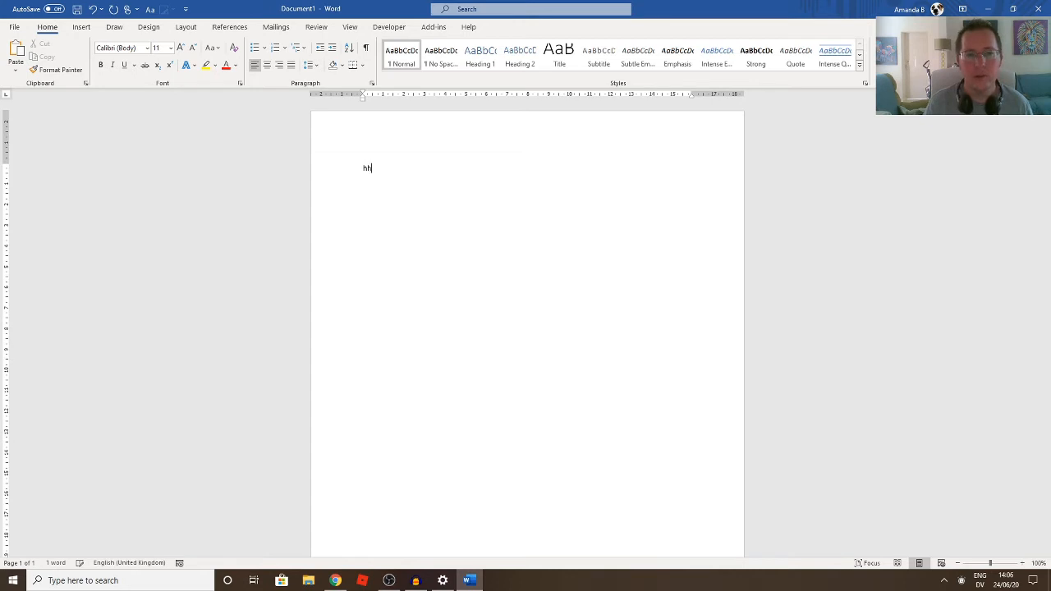
{"action": "type", "text": "huuuu"}
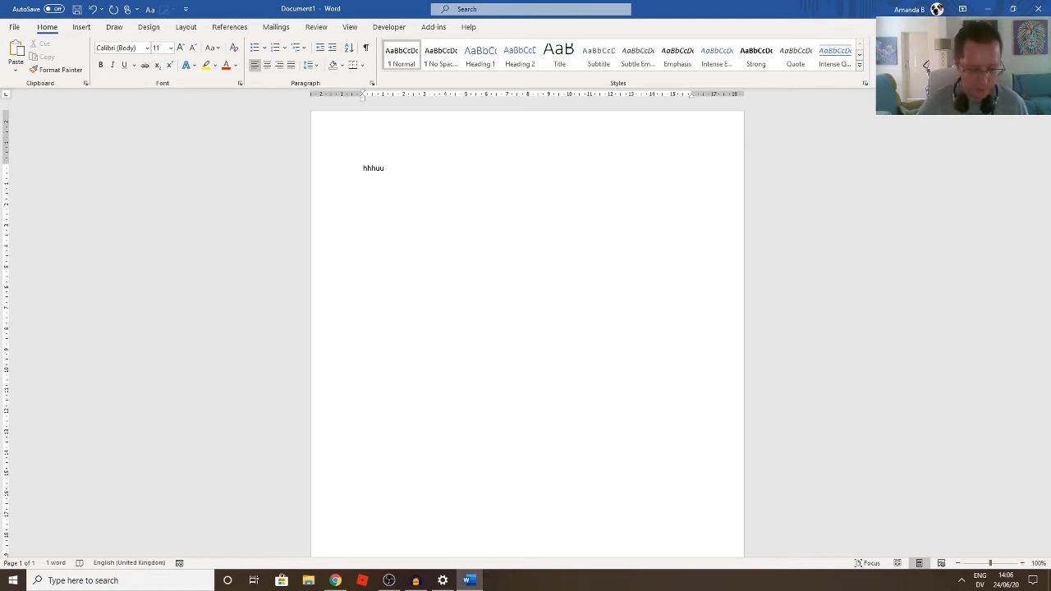
Step: Return to the Settings app and turn off Filter Keys
{"action": "key", "text": "alt+Tab"}
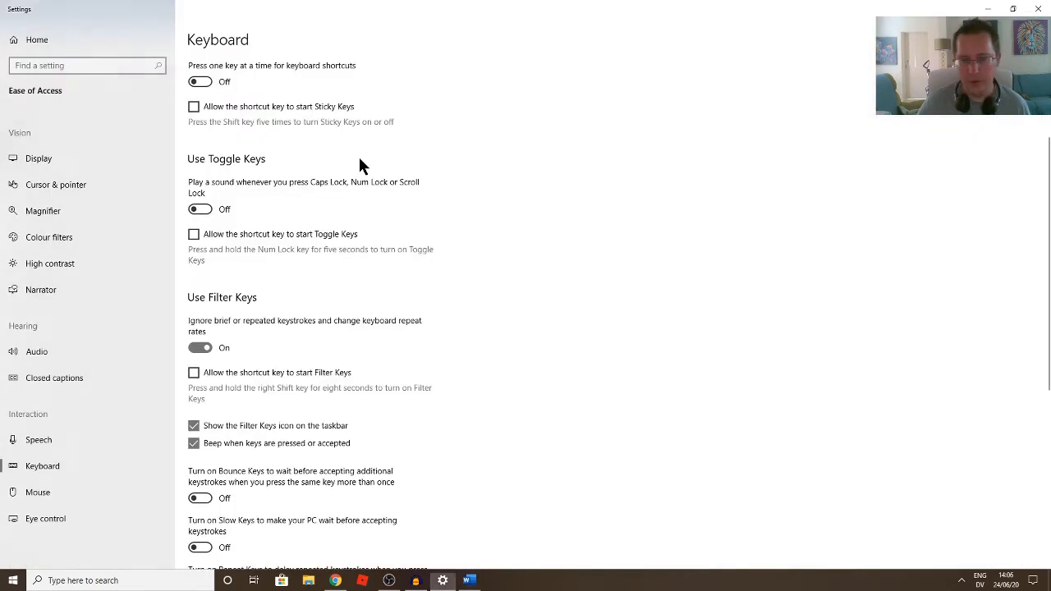
{"action": "left_click", "coordinate": [201, 347]}
{"action": "scroll", "coordinate": [465, 422], "scroll_direction": "down", "scroll_amount": 3}
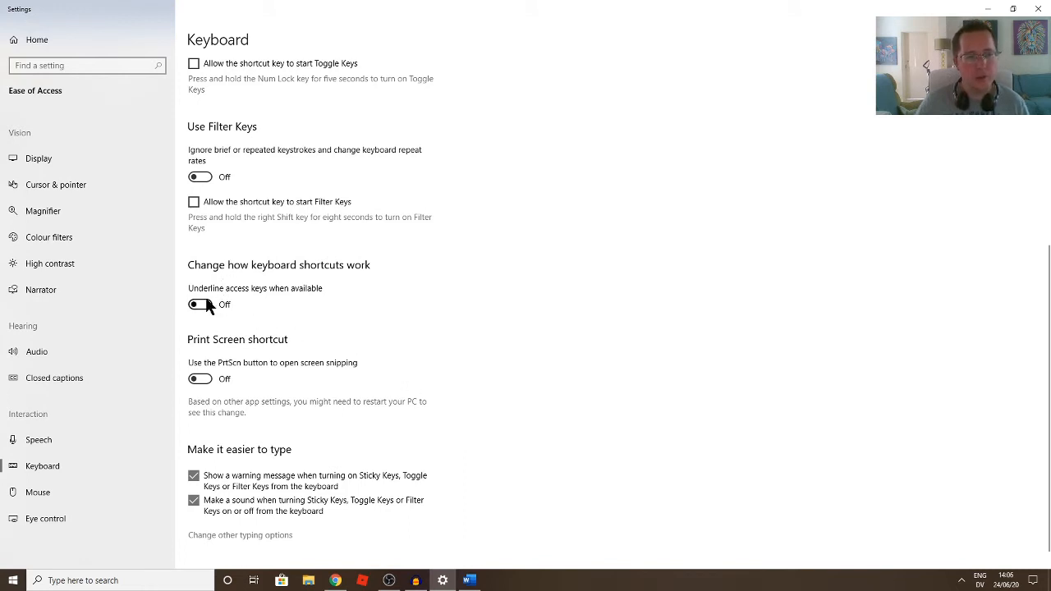
Step: Try the option for underlining access keys, leave it off, and look over the Print Screen and typing options
{"action": "left_click_drag", "start_coordinate": [206, 299], "coordinate": [176, 331]}
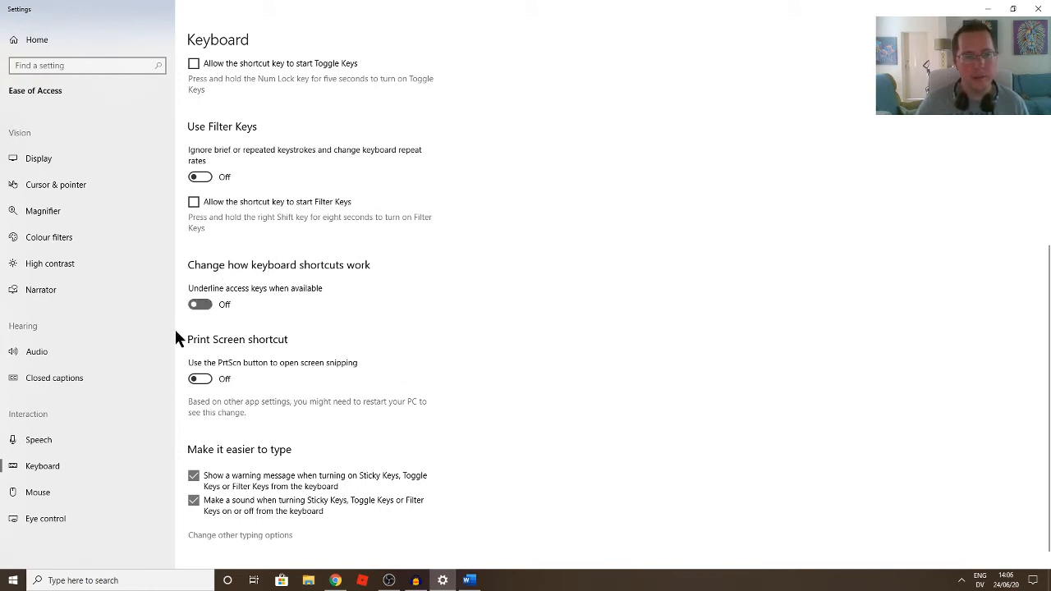
{"action": "left_click_drag", "start_coordinate": [211, 300], "coordinate": [199, 305]}
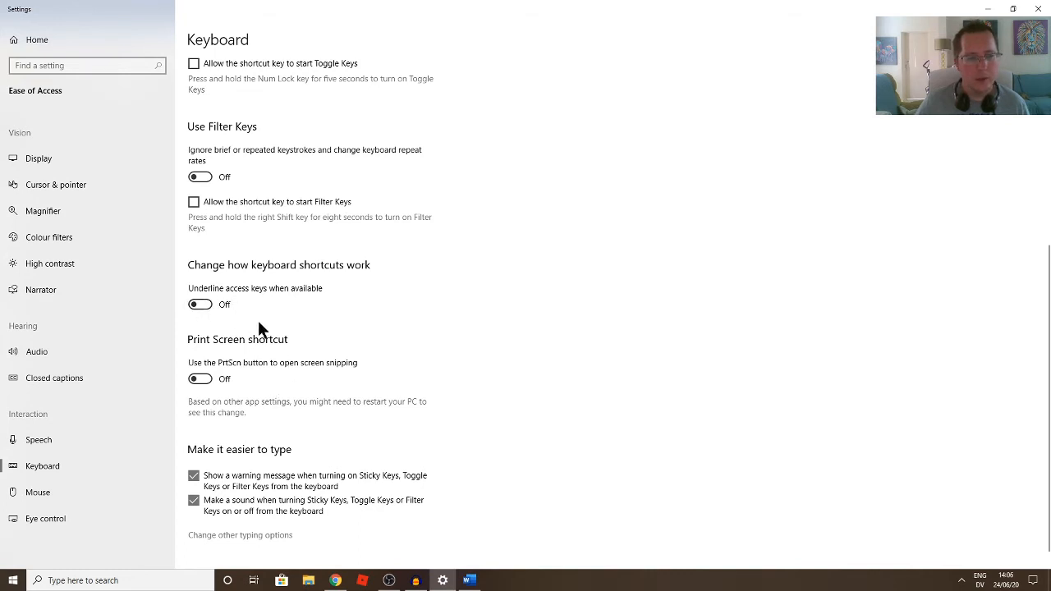
{"action": "scroll", "coordinate": [308, 350], "scroll_direction": "down", "scroll_amount": 1}
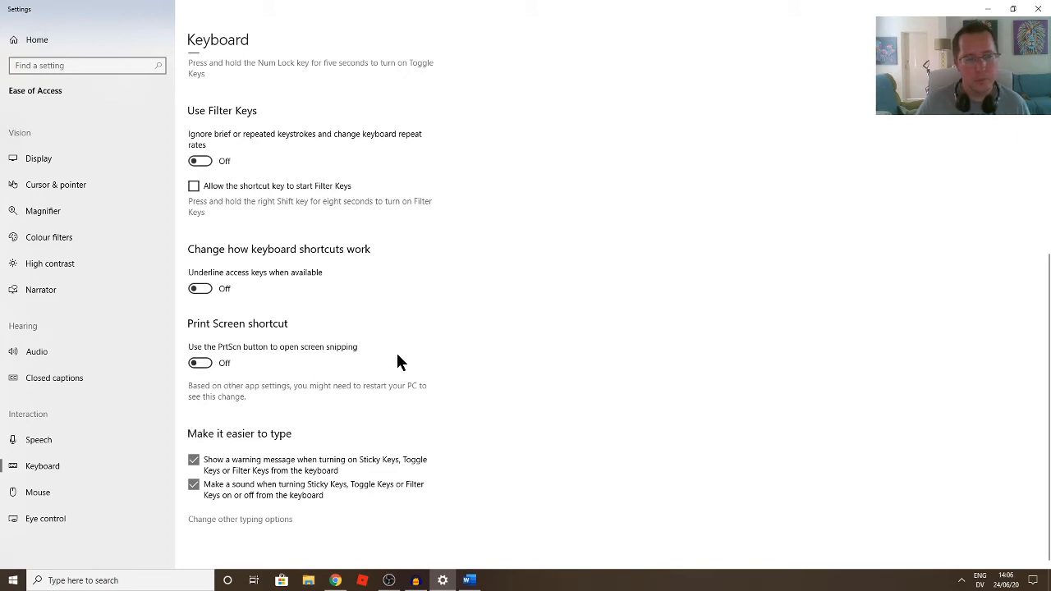
{"action": "scroll", "coordinate": [397, 375], "scroll_direction": "up", "scroll_amount": 5}
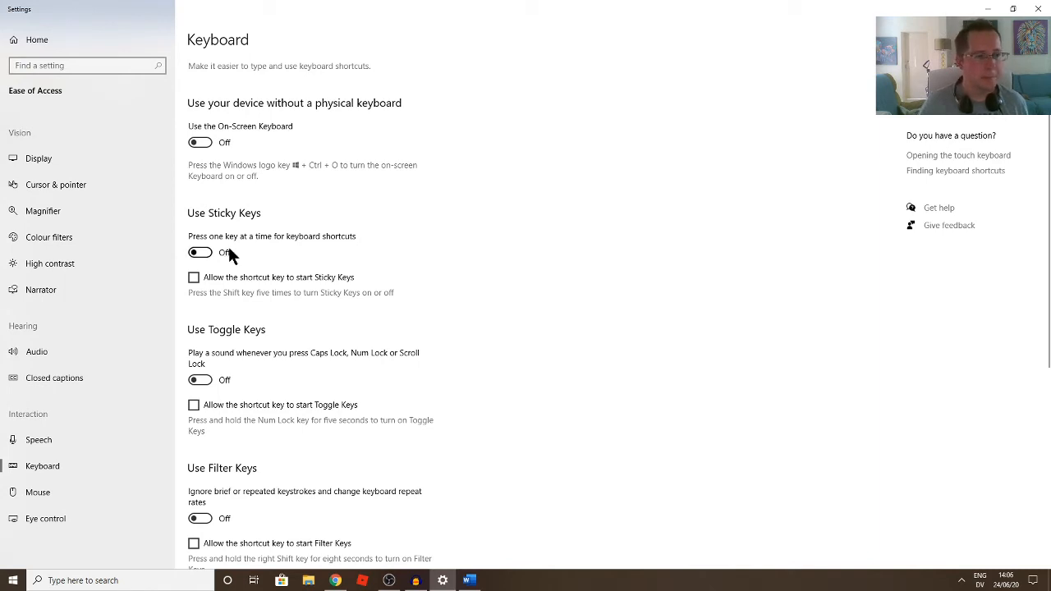
Step: Turn on Magnifier, switch its view to Lens and to Docked, and turn Magnifier off
{"action": "left_click", "coordinate": [48, 211]}
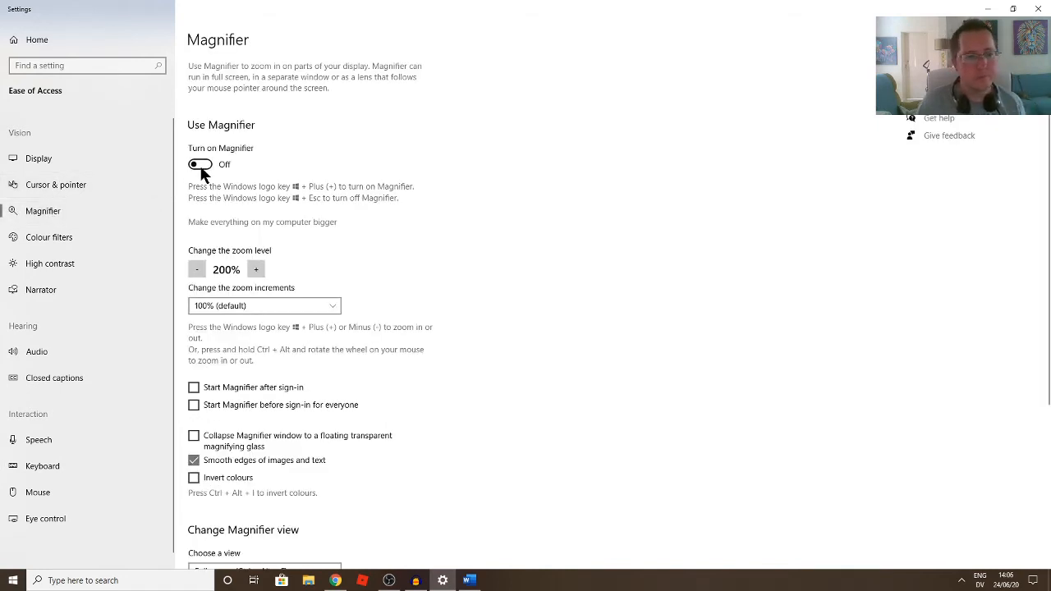
{"action": "left_click", "coordinate": [200, 166]}
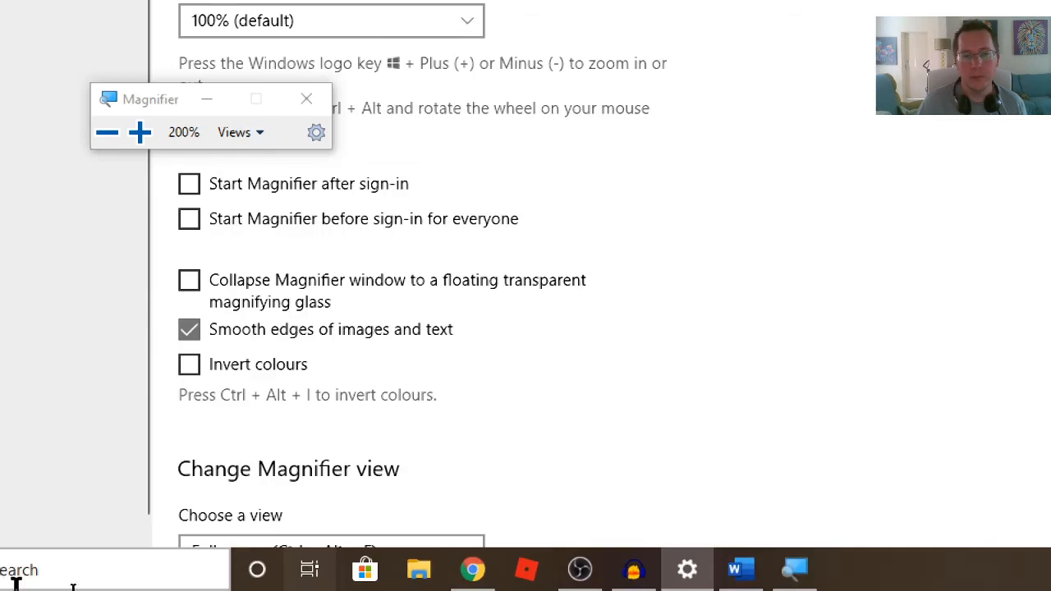
{"action": "left_click", "coordinate": [247, 133]}
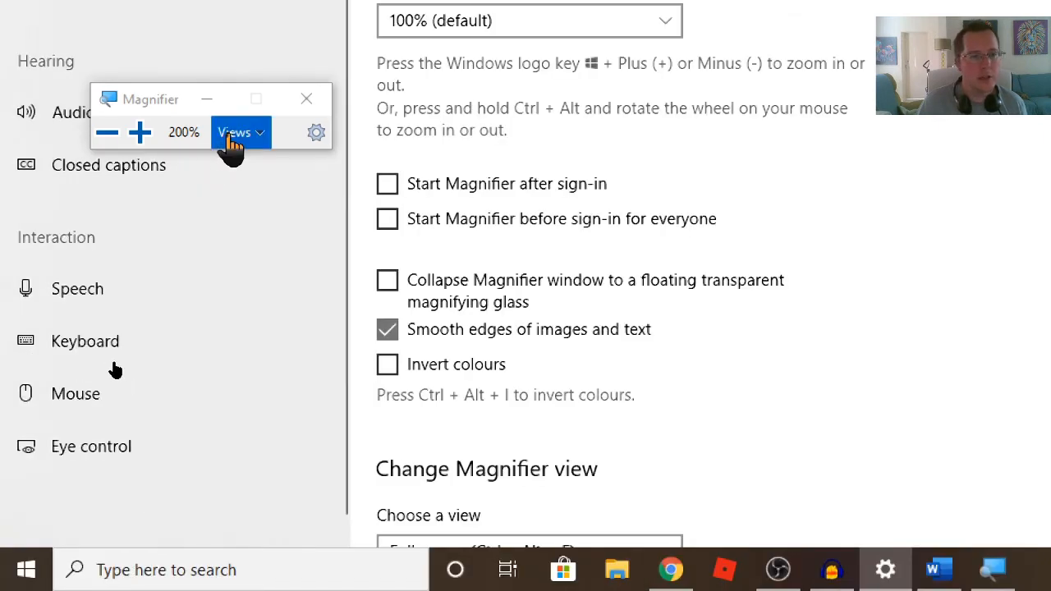
{"action": "left_click", "coordinate": [268, 197]}
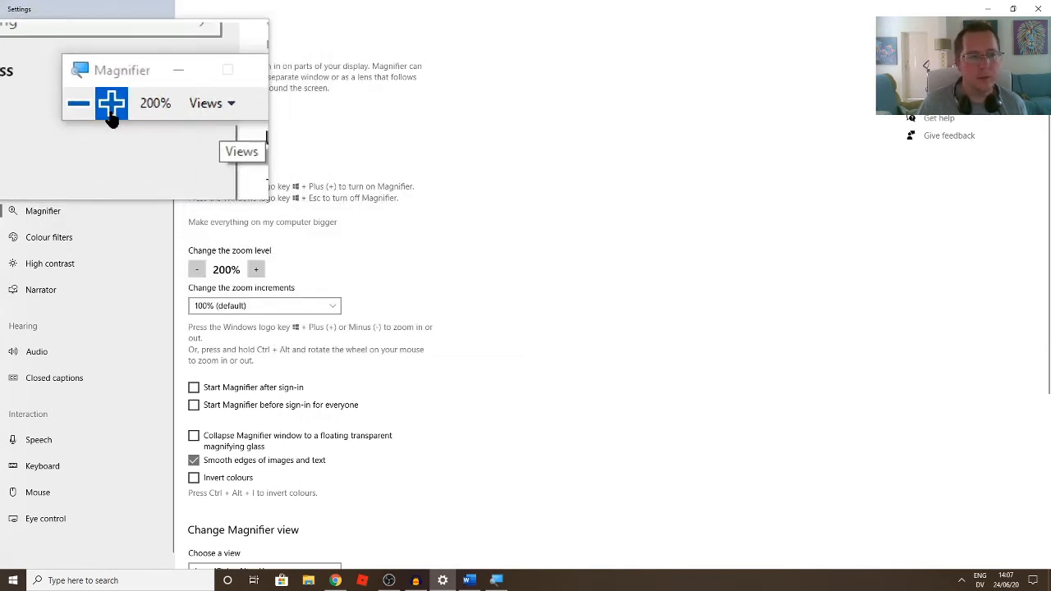
{"action": "left_click", "coordinate": [175, 111]}
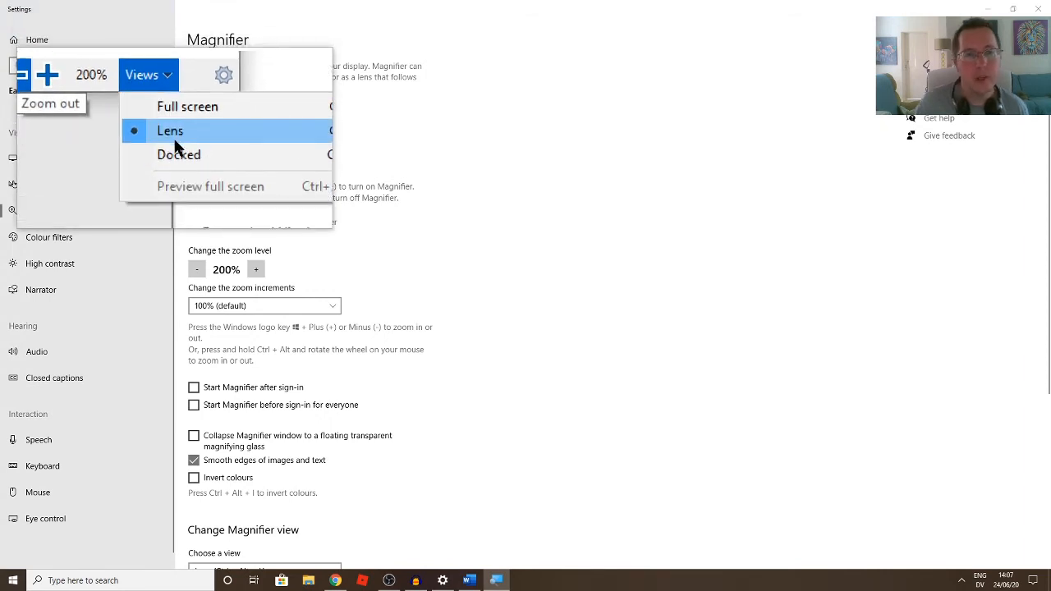
{"action": "left_click", "coordinate": [173, 146]}
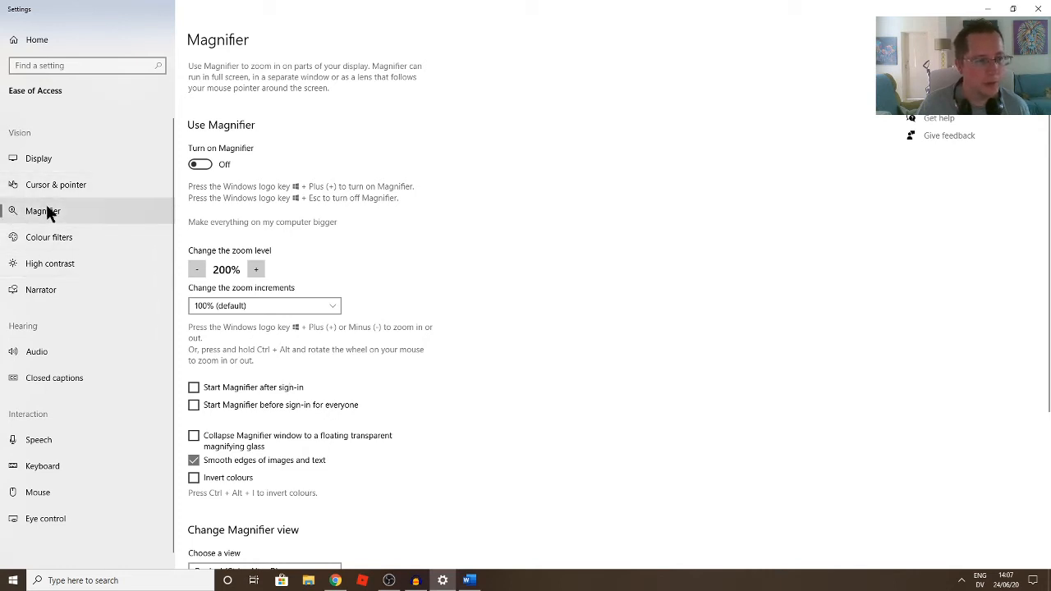
Step: Try turning colour filters on and back off, look over the available filters, and view the high contrast settings
{"action": "left_click", "coordinate": [51, 233]}
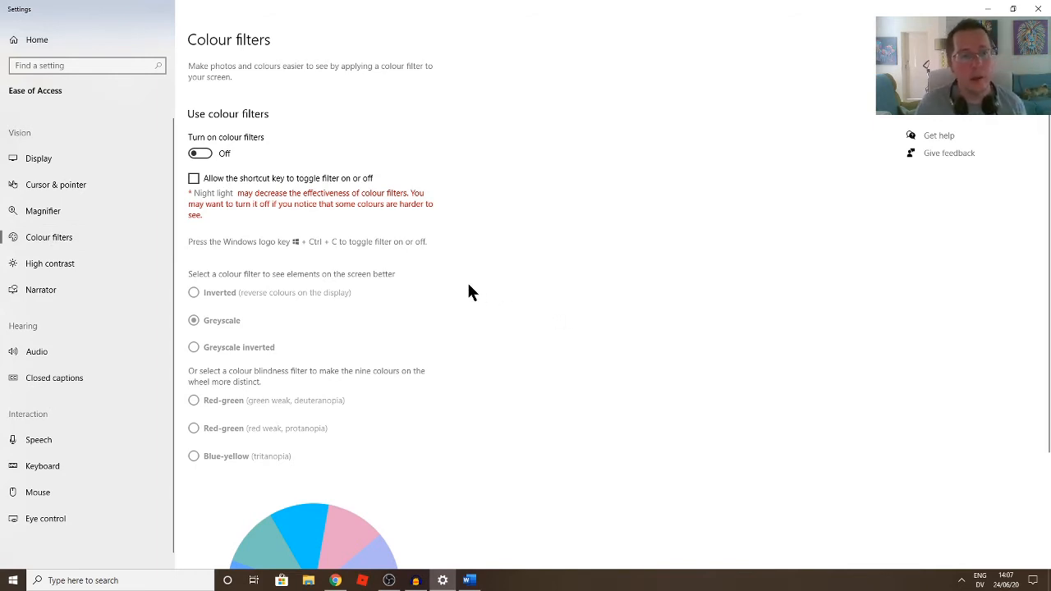
{"action": "left_click", "coordinate": [200, 154]}
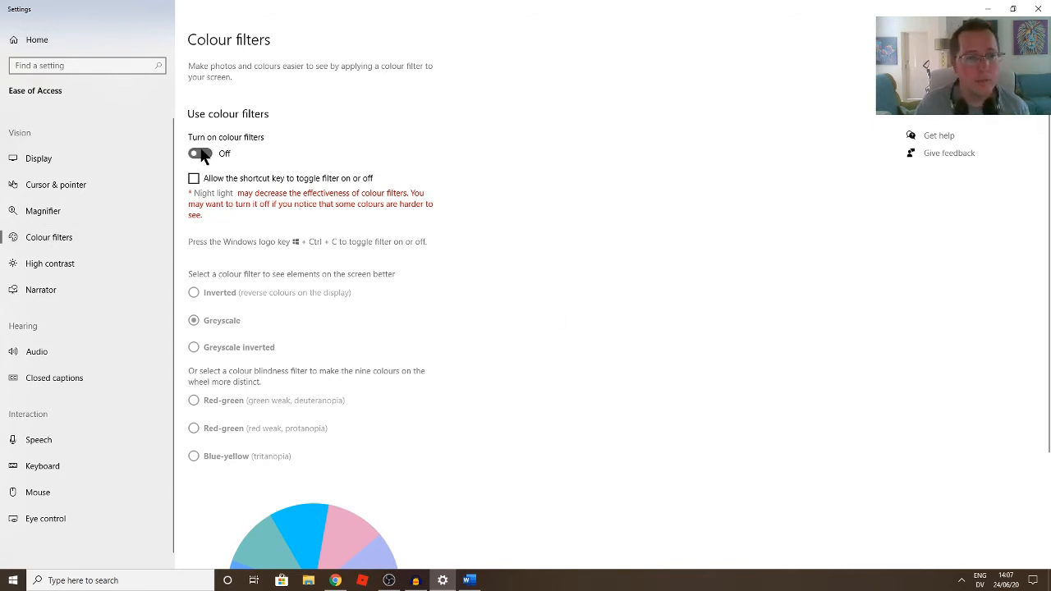
{"action": "left_click", "coordinate": [201, 154]}
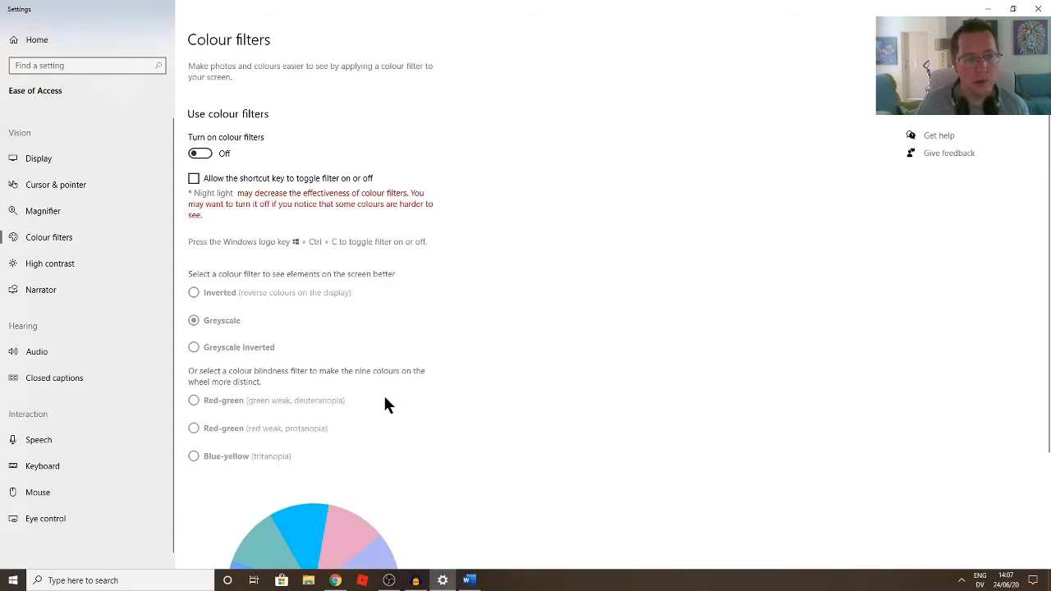
{"action": "scroll", "coordinate": [394, 416], "scroll_direction": "down", "scroll_amount": 1}
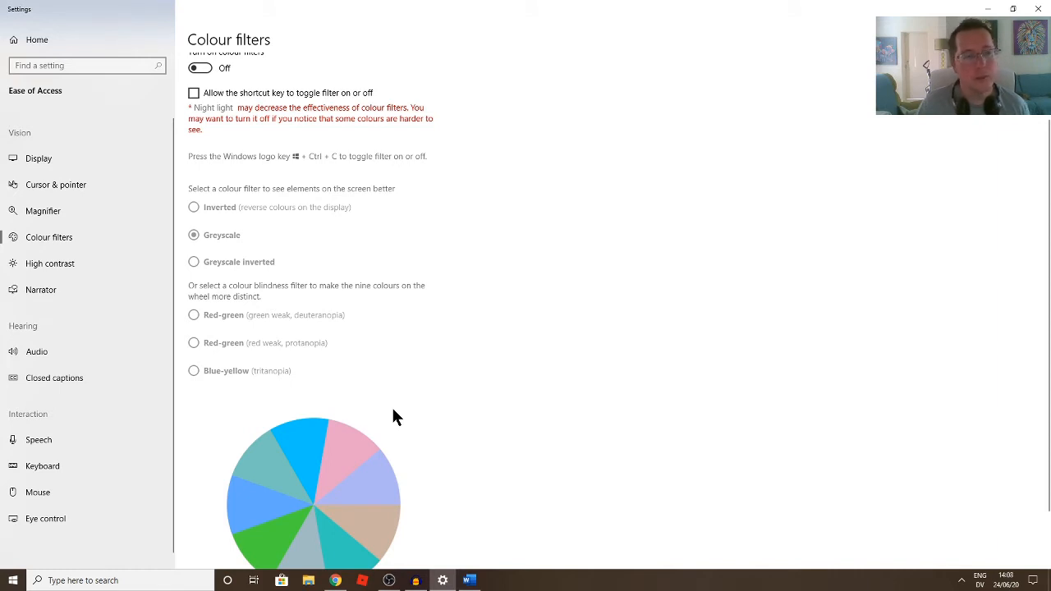
{"action": "left_click", "coordinate": [59, 263]}
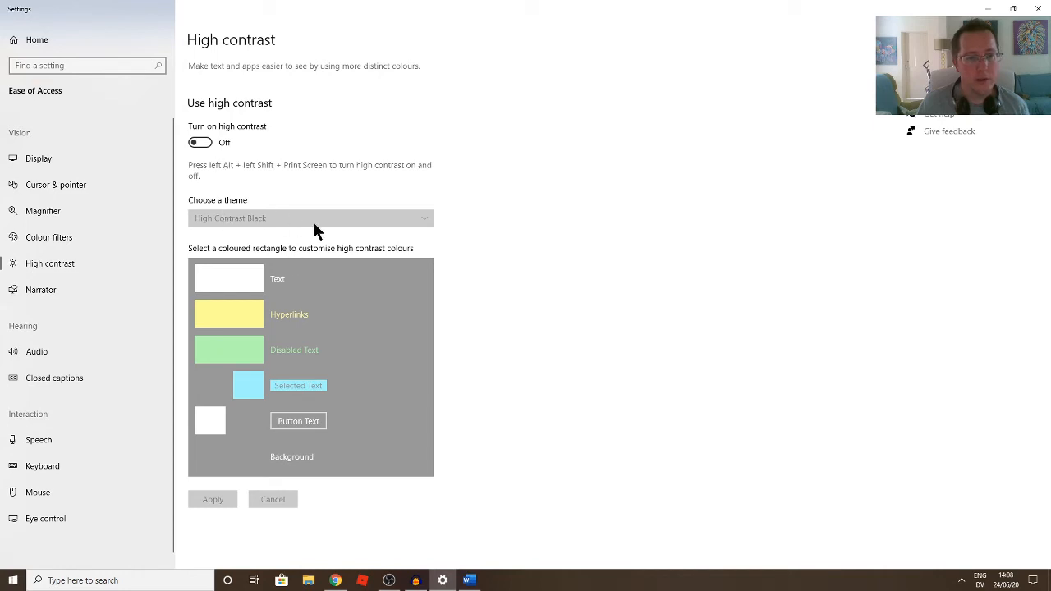
Step: Open the Narrator settings, turn on Narrator, and accept the notice about its keyboard changes
{"action": "left_click", "coordinate": [70, 292]}
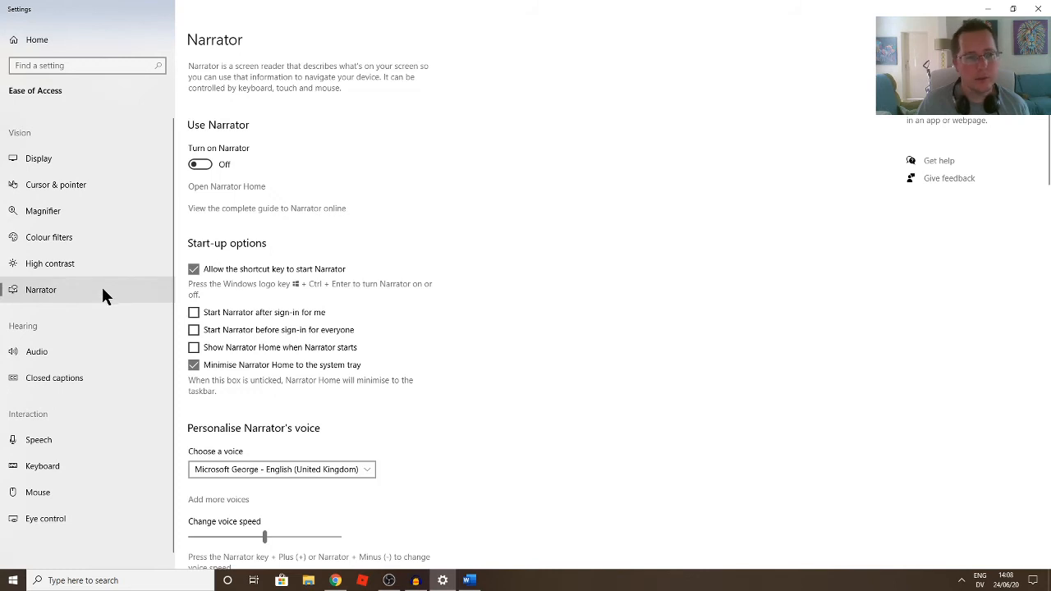
{"action": "left_click", "coordinate": [205, 164]}
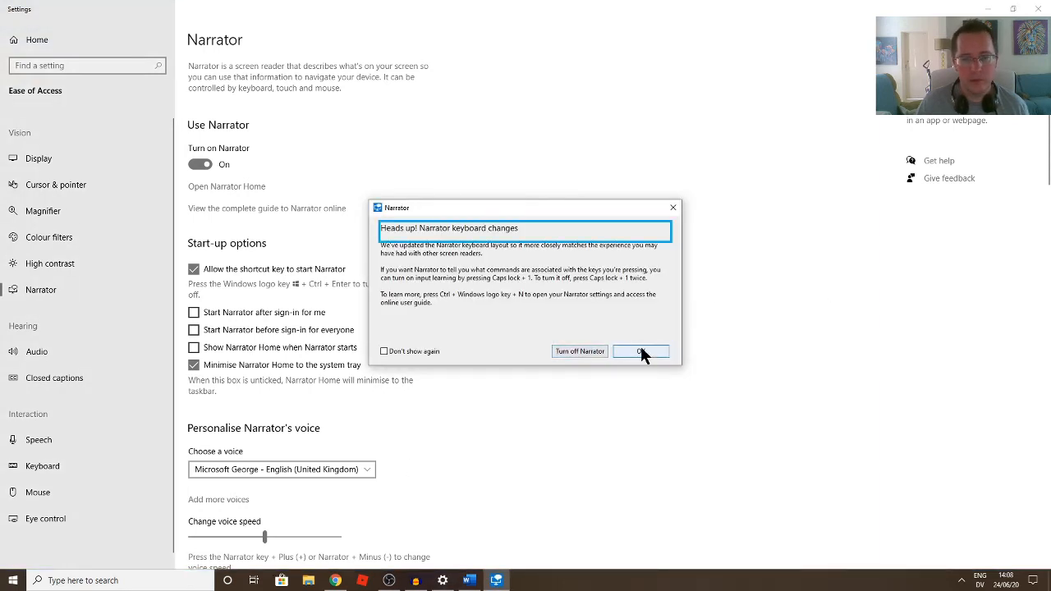
{"action": "left_click", "coordinate": [641, 352]}
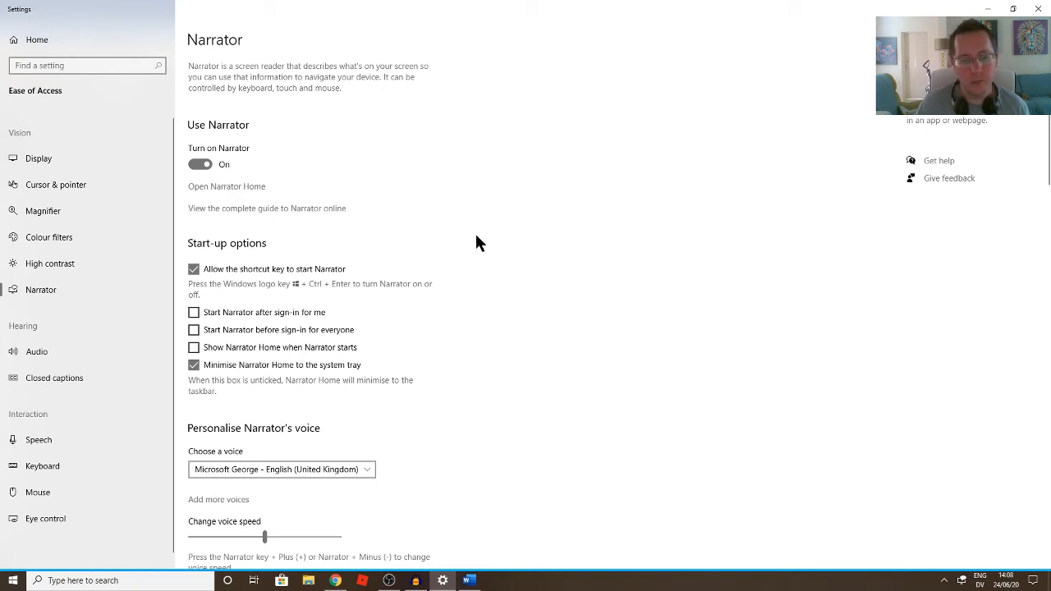
Step: Switch to the Word document, enter "Hello there!" on a new line, and select all text to test Narrator's reading
{"action": "left_click", "coordinate": [474, 580]}
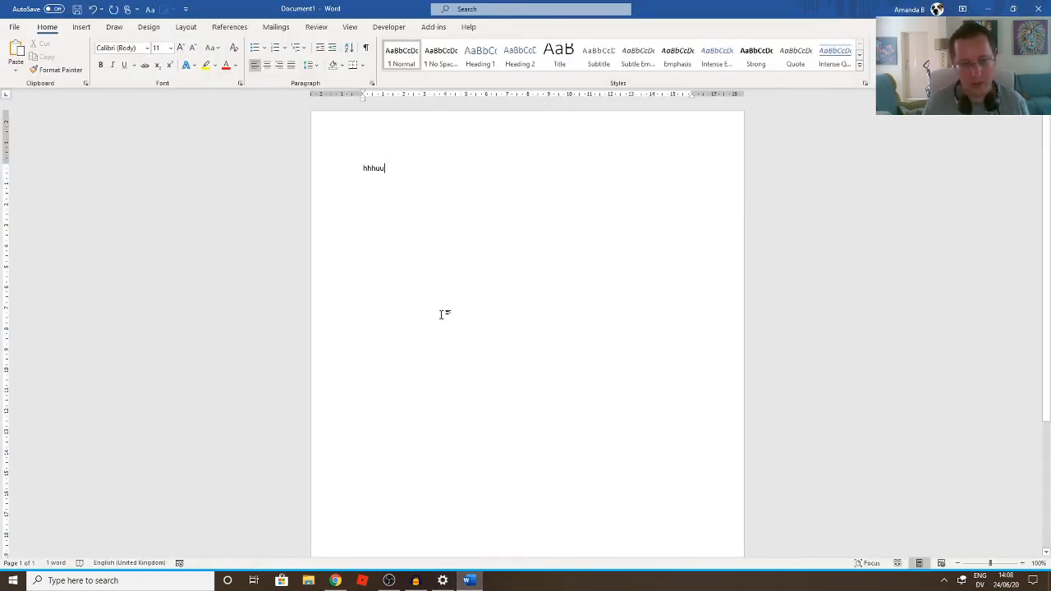
{"action": "key", "text": "Return"}
{"action": "type", "text": "hel"}
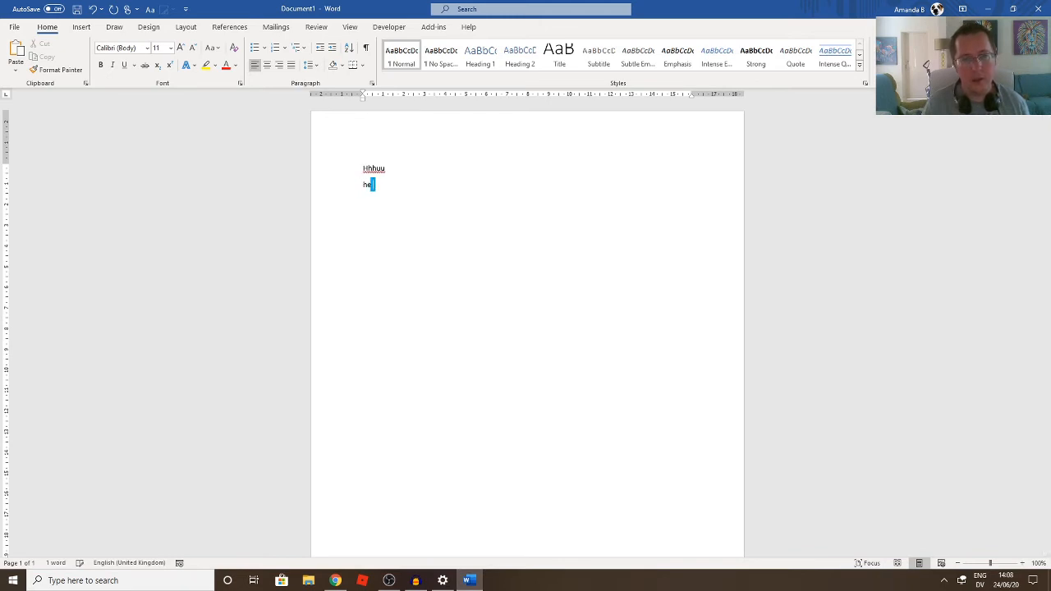
{"action": "type", "text": "lo there"}
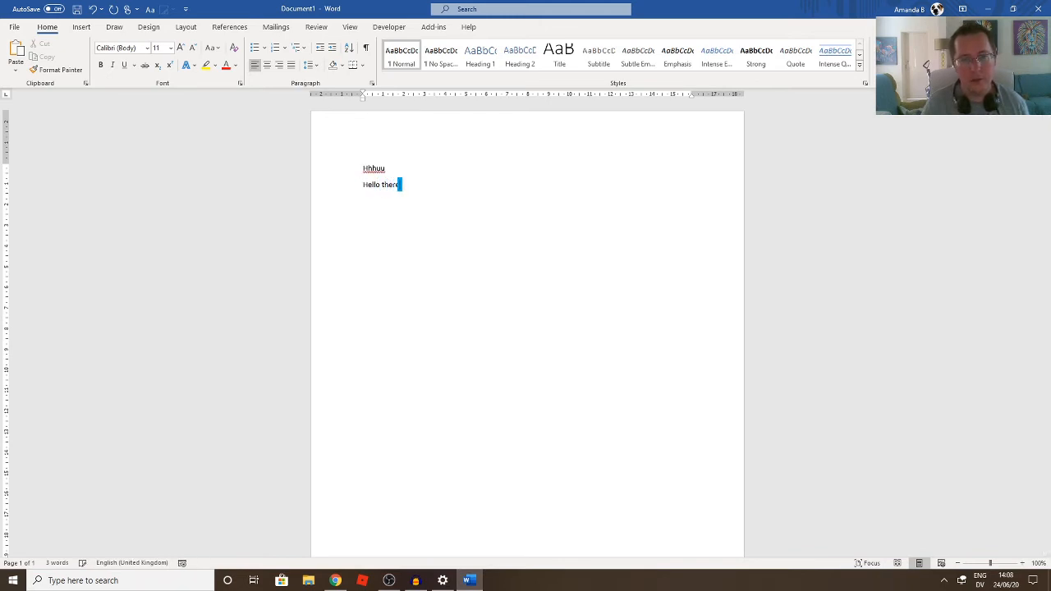
{"action": "type", "text": " !"}
{"action": "key", "text": "Return"}
{"action": "key", "text": "ctrl+a"}
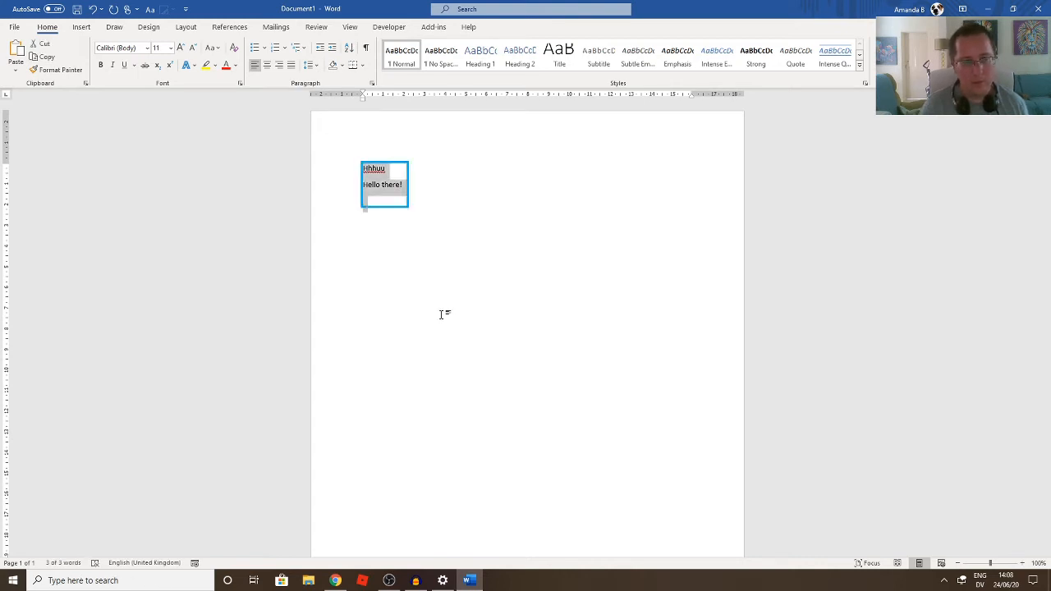
{"action": "left_click", "coordinate": [442, 314]}
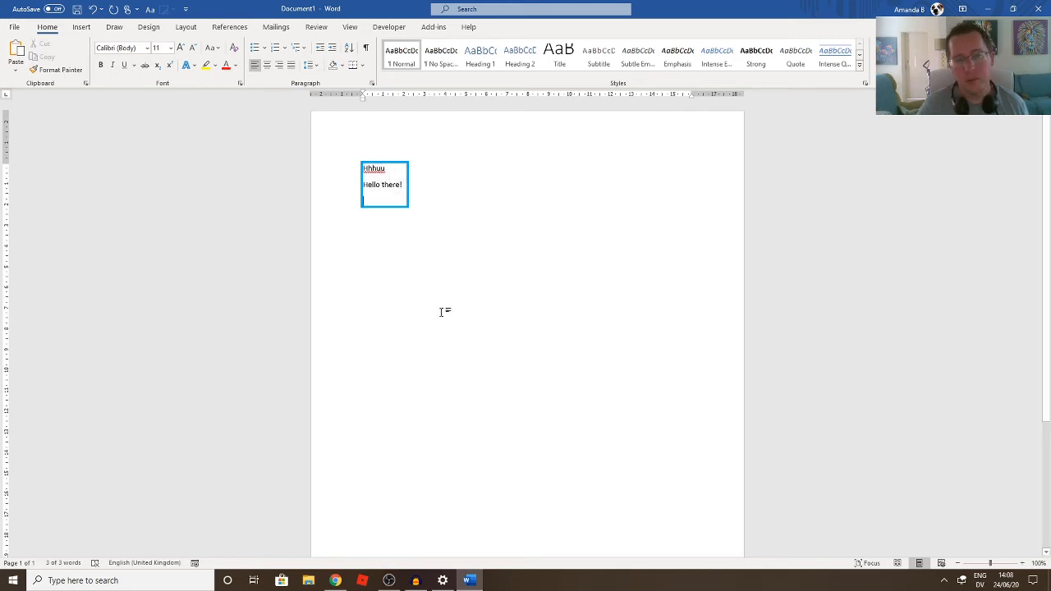
Step: Minimise the Word document, turn off Narrator in Settings, and look through its voice and reading options
{"action": "left_click", "coordinate": [988, 8]}
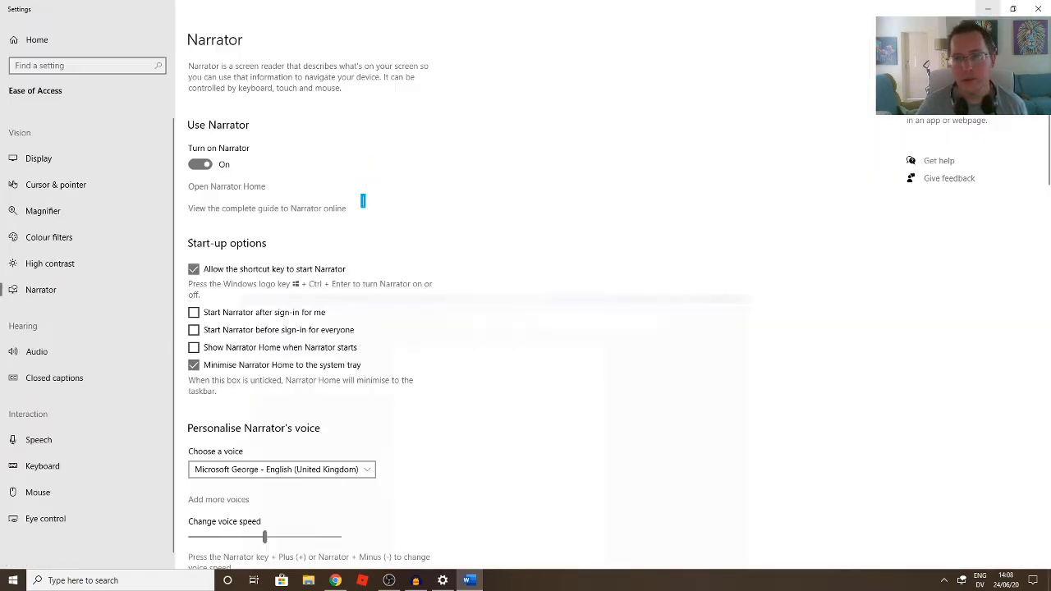
{"action": "left_click", "coordinate": [203, 163]}
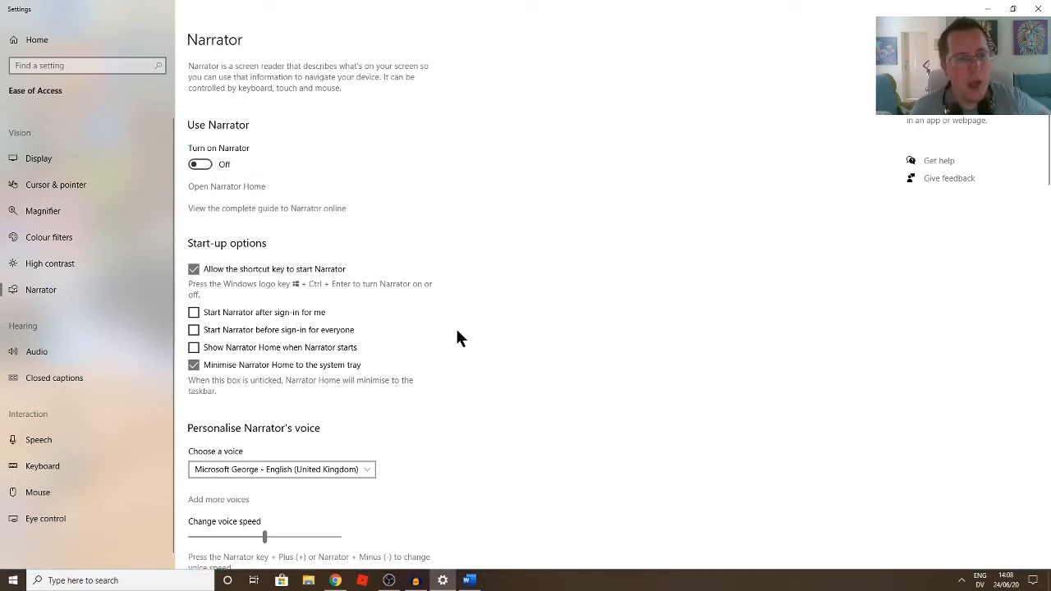
{"action": "scroll", "coordinate": [458, 337], "scroll_direction": "down", "scroll_amount": 2}
{"action": "scroll", "coordinate": [458, 338], "scroll_direction": "down", "scroll_amount": 2}
{"action": "scroll", "coordinate": [457, 337], "scroll_direction": "down", "scroll_amount": 5}
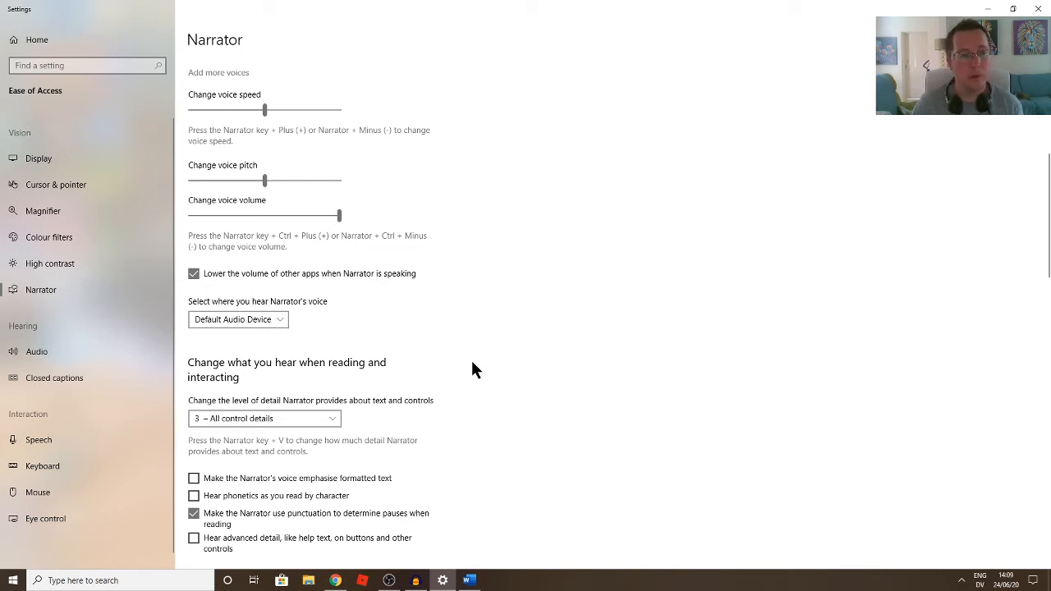
Step: Open the Audio settings, try the "Flash the active window" visual alert by switching windows, and set it back to "No visual alert"
{"action": "left_click", "coordinate": [58, 346]}
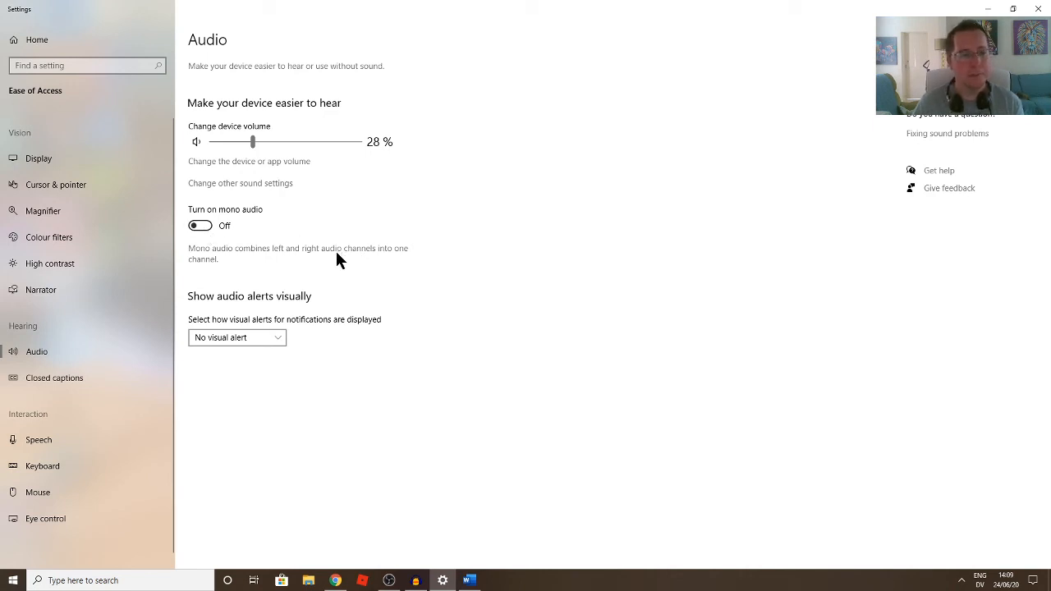
{"action": "left_click", "coordinate": [275, 338]}
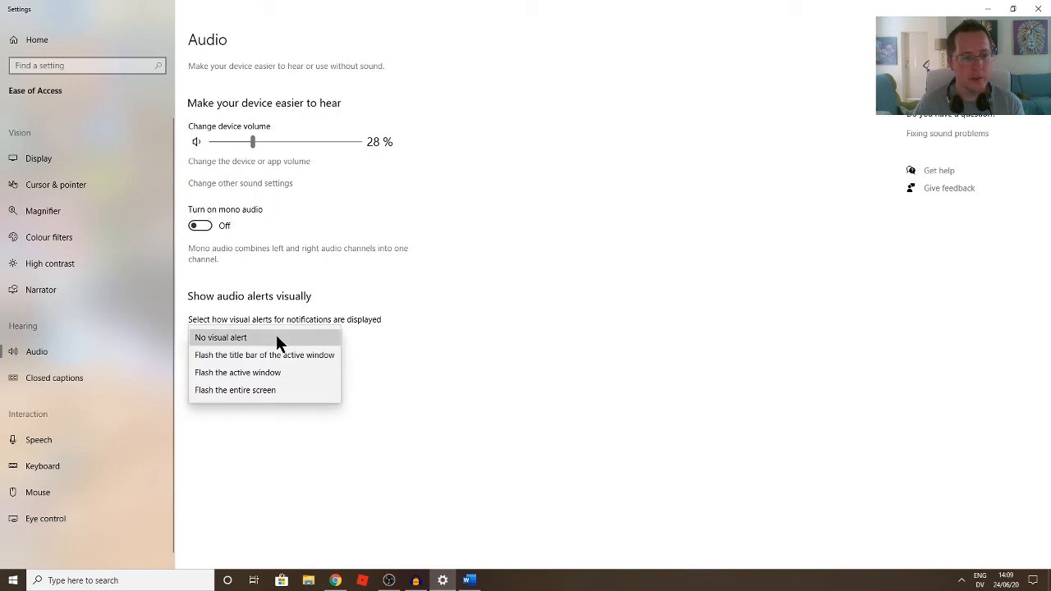
{"action": "left_click", "coordinate": [259, 376]}
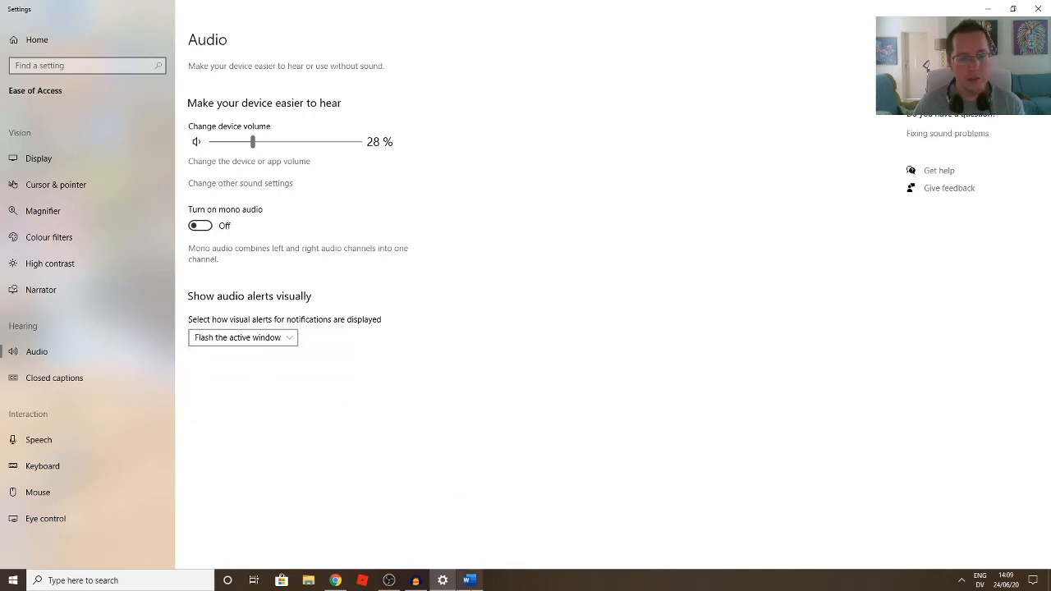
{"action": "left_click", "coordinate": [468, 579]}
{"action": "left_click", "coordinate": [442, 579]}
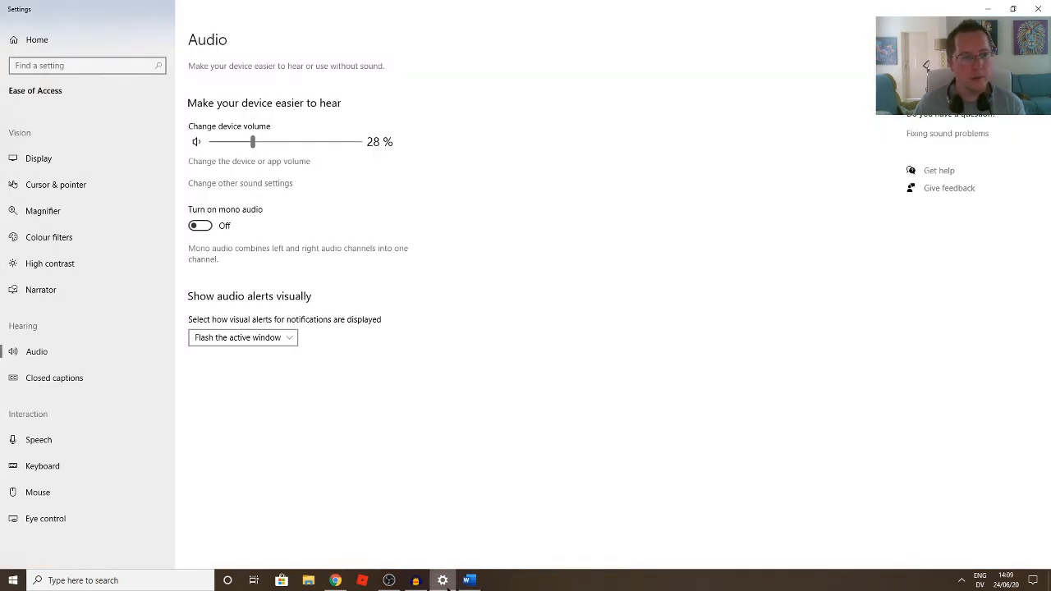
{"action": "left_click", "coordinate": [252, 337]}
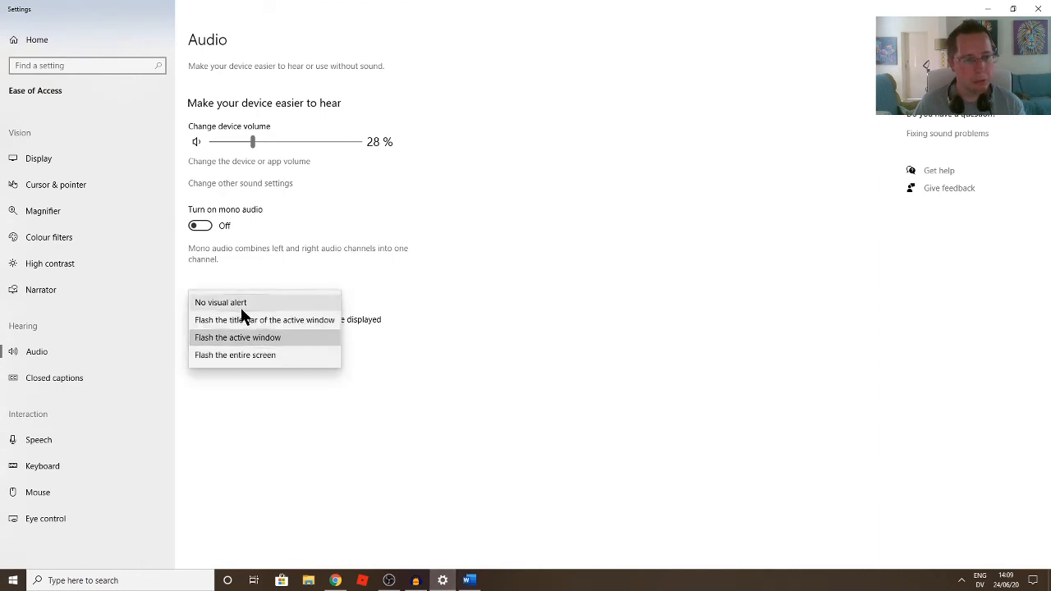
{"action": "left_click", "coordinate": [240, 304]}
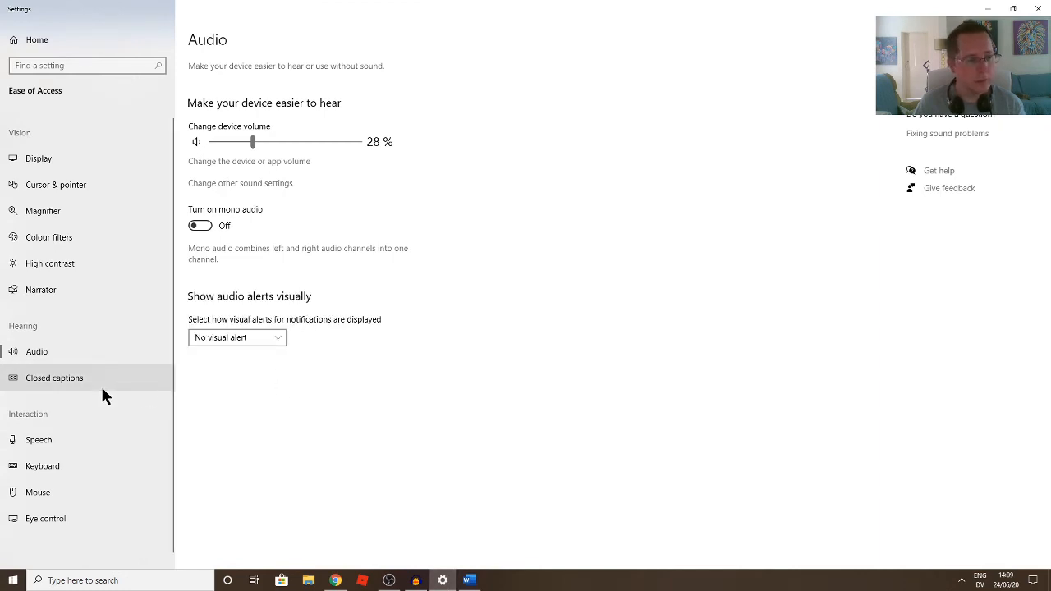
Step: Look over the closed caption font, background and window options, then view the Speech and Eye control settings
{"action": "left_click", "coordinate": [73, 381]}
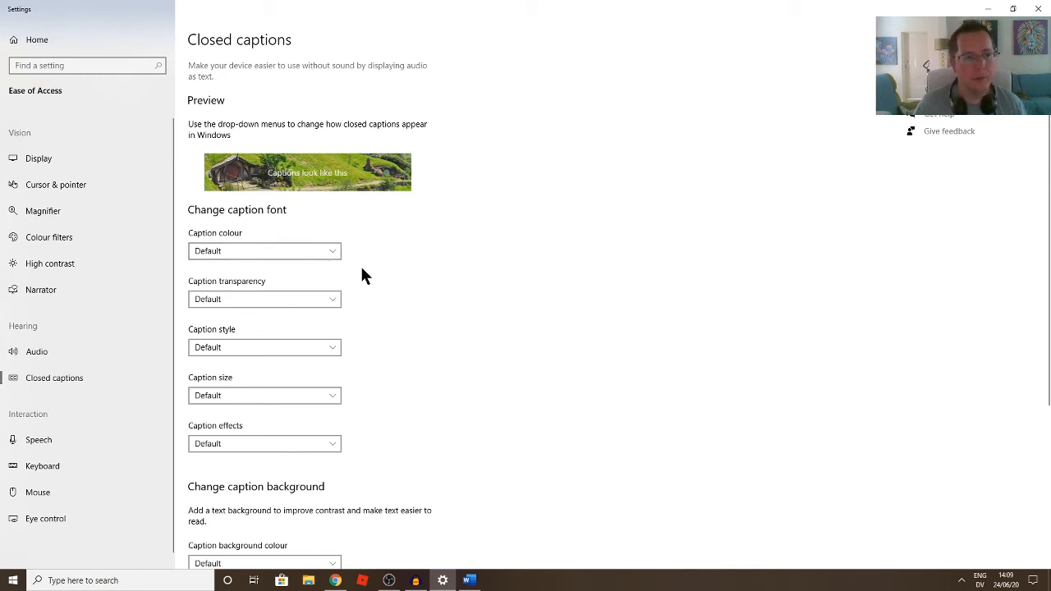
{"action": "scroll", "coordinate": [374, 283], "scroll_direction": "down", "scroll_amount": 2}
{"action": "scroll", "coordinate": [375, 283], "scroll_direction": "down", "scroll_amount": 2}
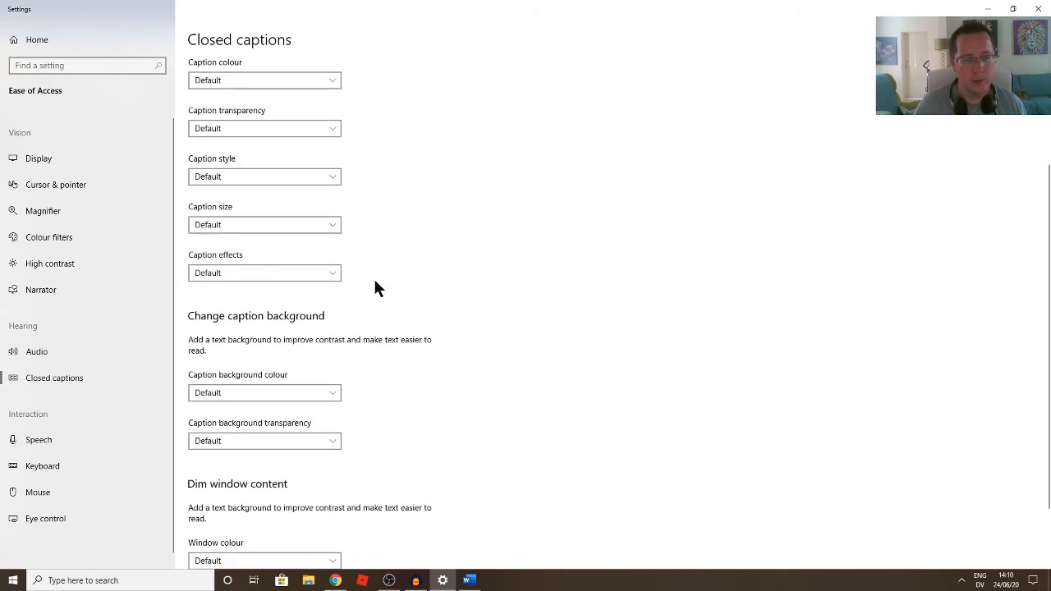
{"action": "scroll", "coordinate": [374, 283], "scroll_direction": "down", "scroll_amount": 2}
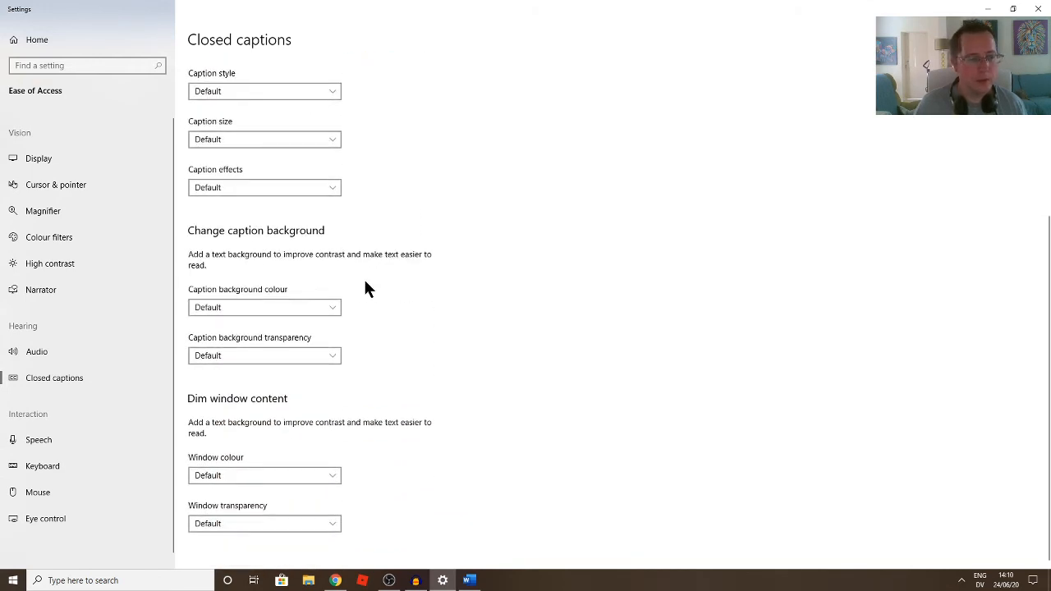
{"action": "left_click", "coordinate": [67, 441]}
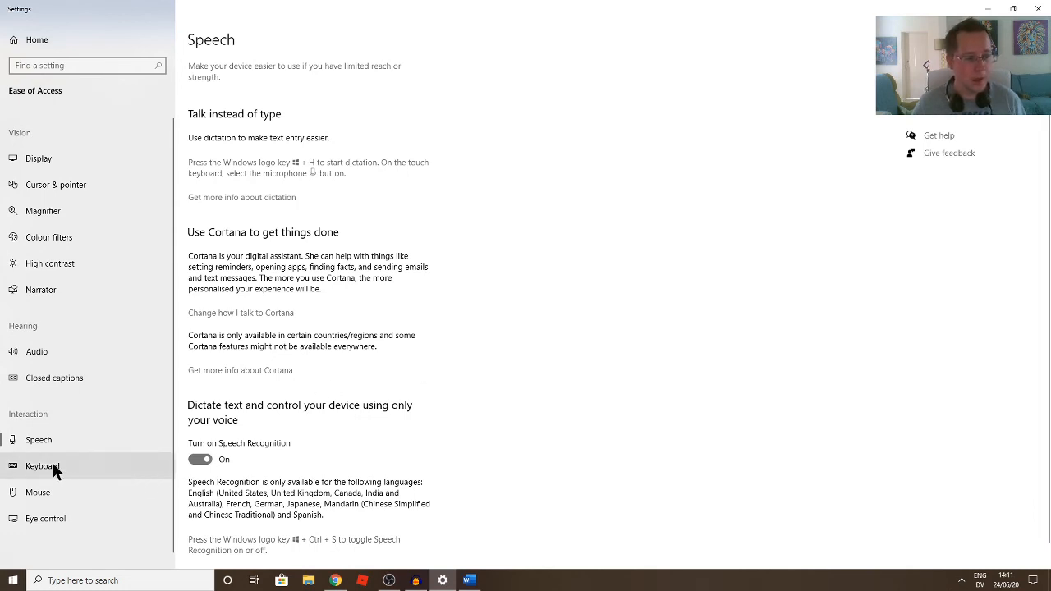
{"action": "left_click", "coordinate": [47, 517]}
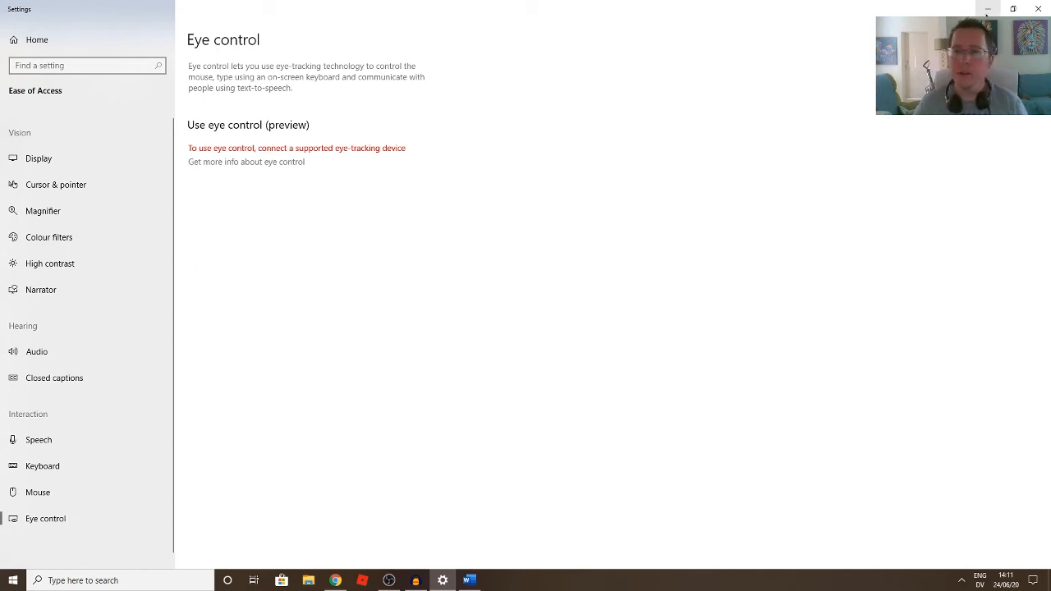
Step: Close Settings, minimise the Word document, and switch to the Chrome browser
{"action": "left_click", "coordinate": [1036, 8]}
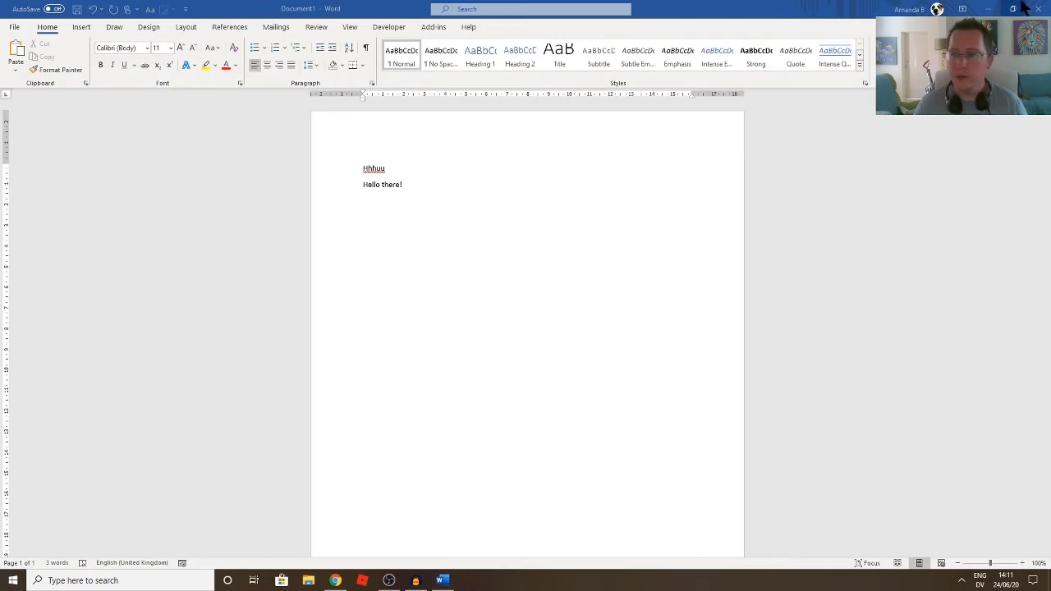
{"action": "left_click", "coordinate": [988, 9]}
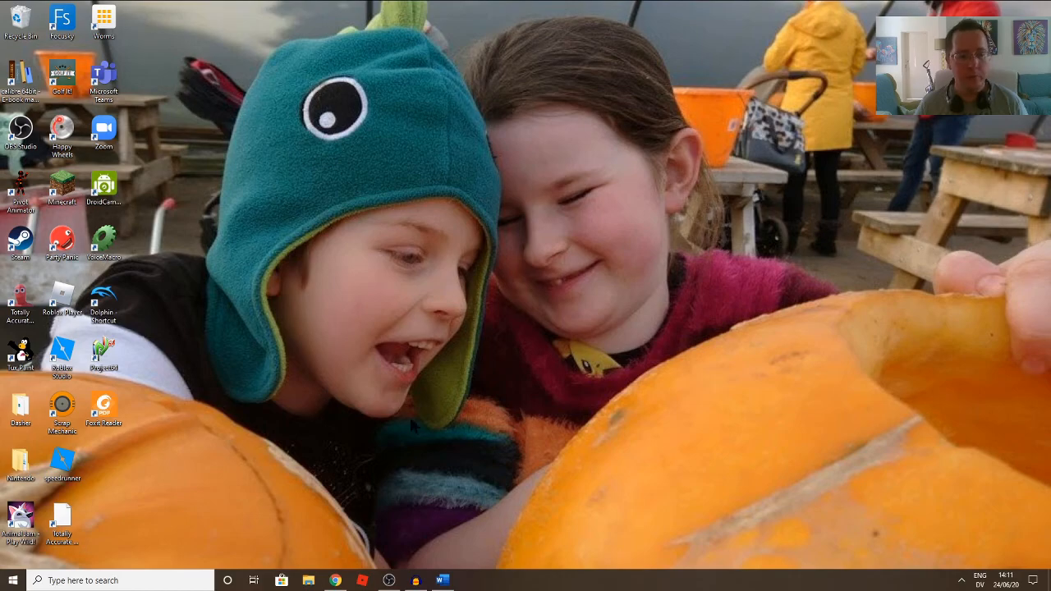
{"action": "left_click", "coordinate": [335, 581]}
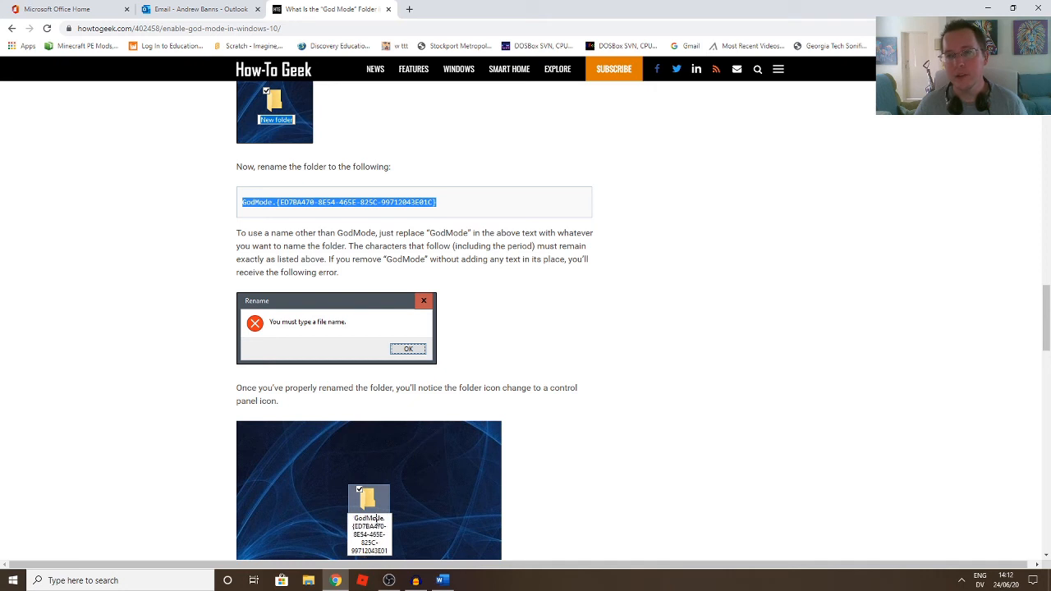
{"action": "left_click", "coordinate": [1001, 29]}
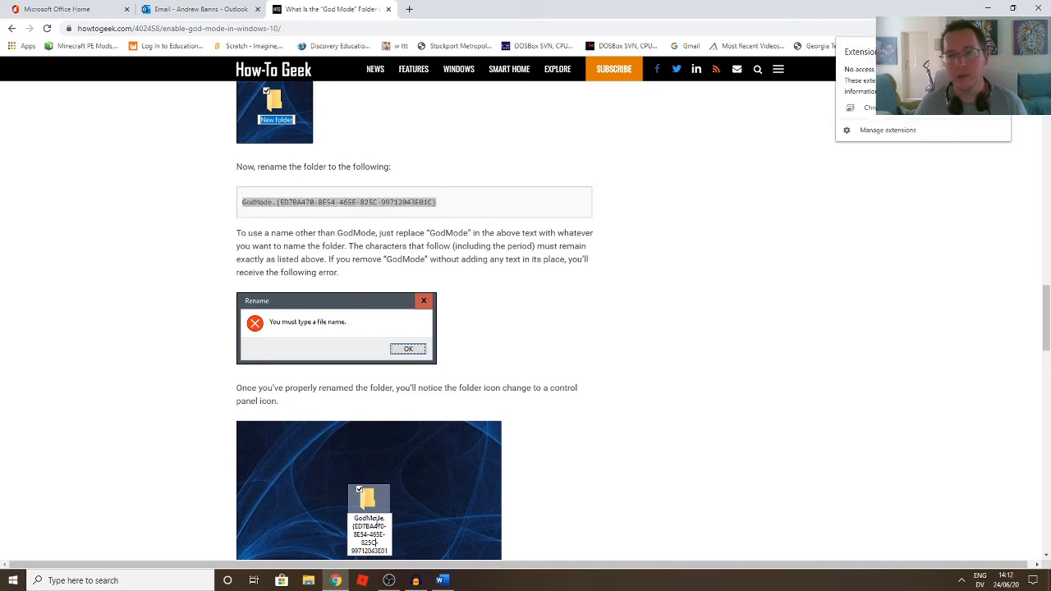
{"action": "left_click", "coordinate": [986, 222]}
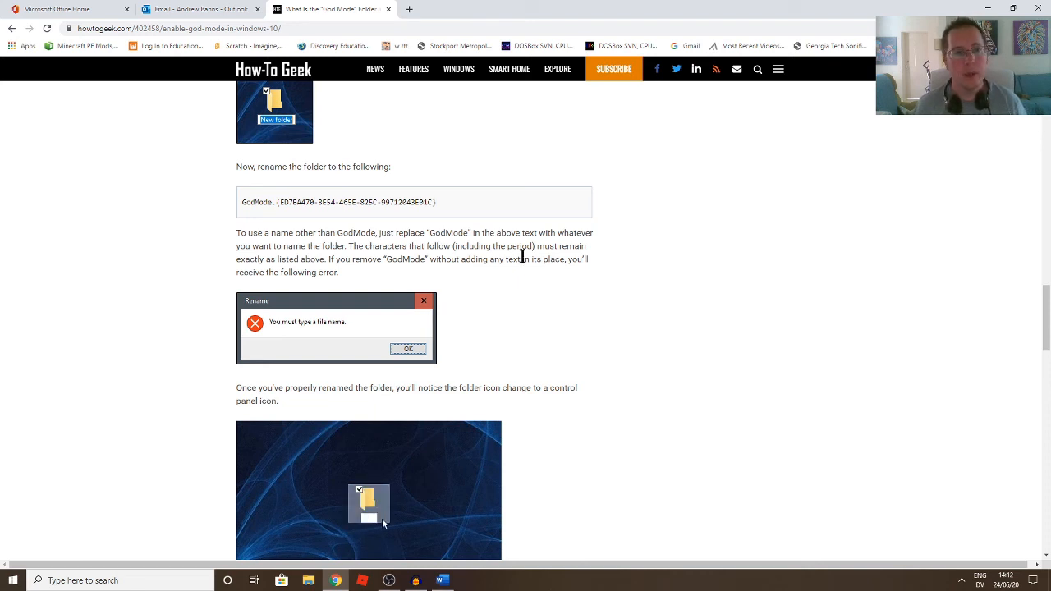
Step: Open YouTube in a new tab and play The Telegraph's Boris Johnson daily coronavirus briefing video, skipping the advert
{"action": "left_click", "coordinate": [405, 9]}
{"action": "type", "text": "yout"}
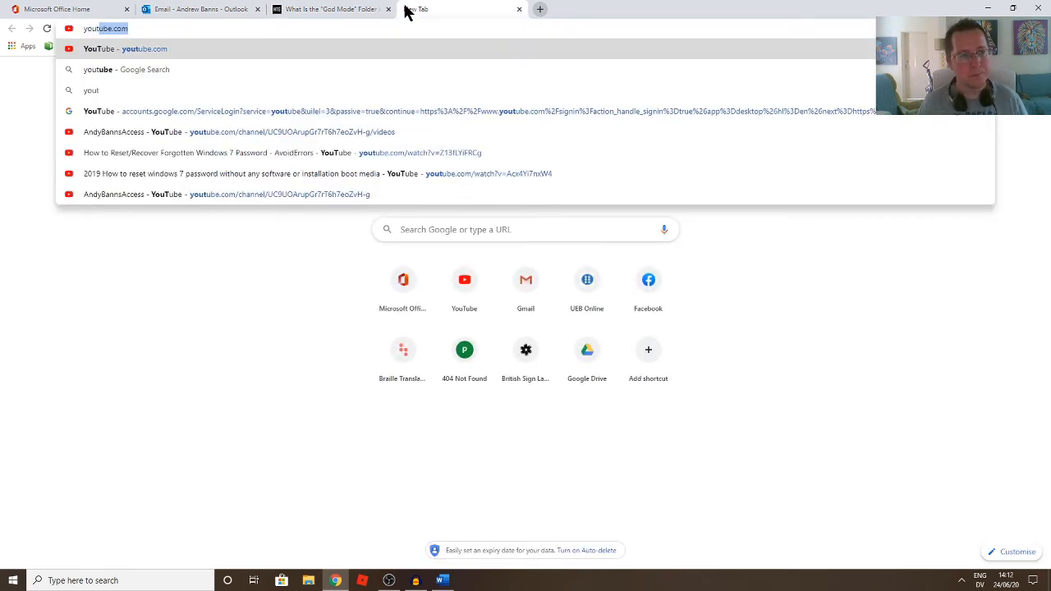
{"action": "key", "text": "Return"}
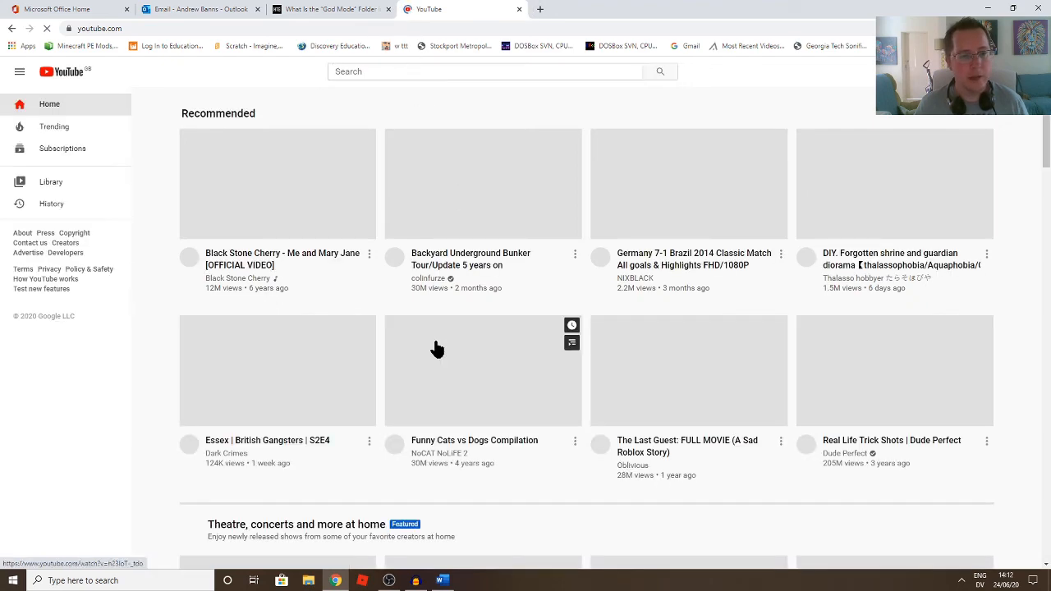
{"action": "scroll", "coordinate": [437, 349], "scroll_direction": "down", "scroll_amount": 3}
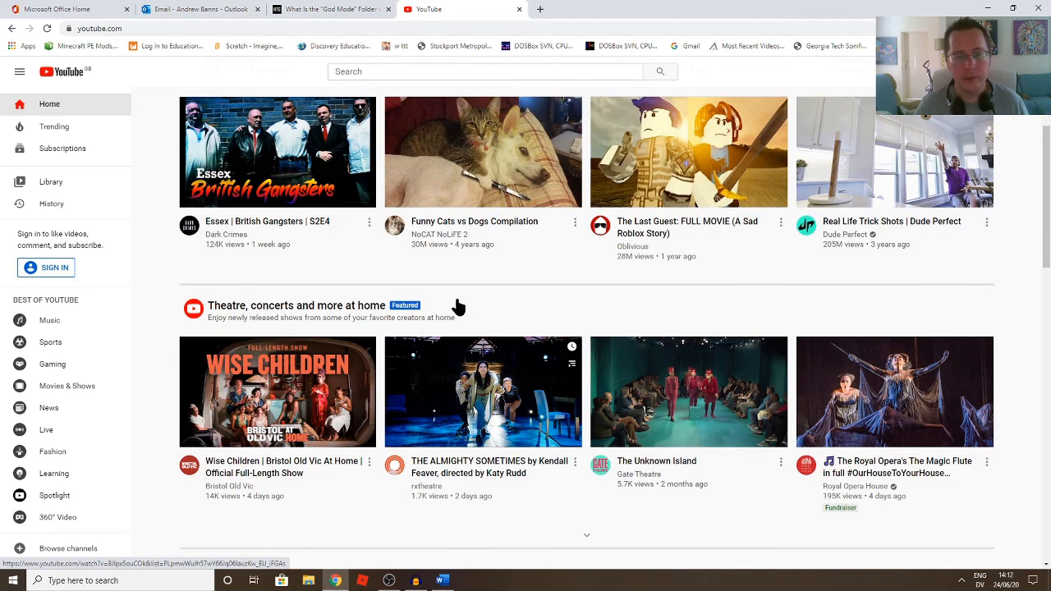
{"action": "scroll", "coordinate": [592, 262], "scroll_direction": "down", "scroll_amount": 6}
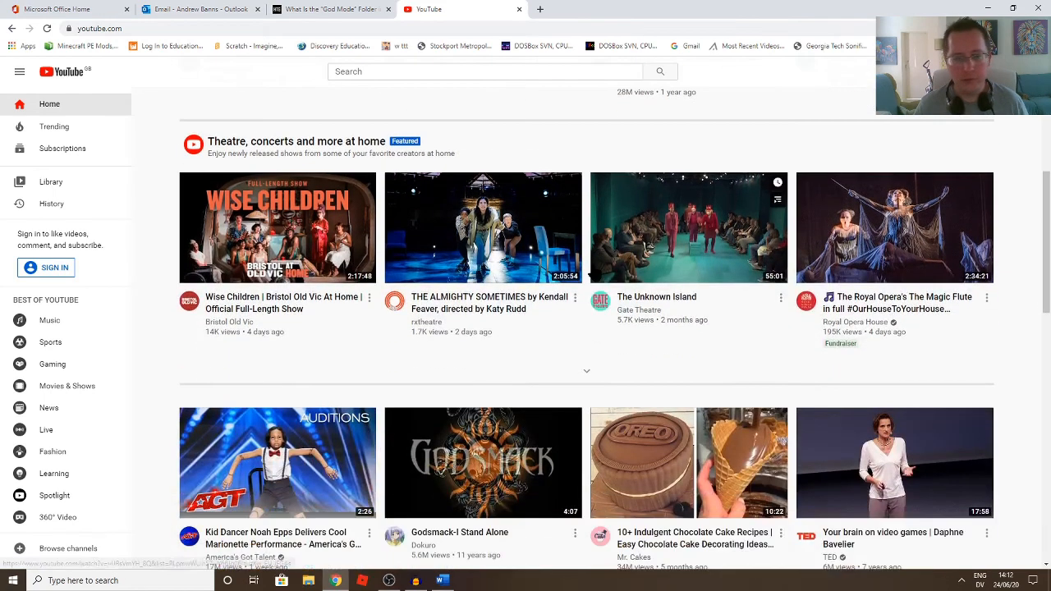
{"action": "scroll", "coordinate": [595, 271], "scroll_direction": "down", "scroll_amount": 1}
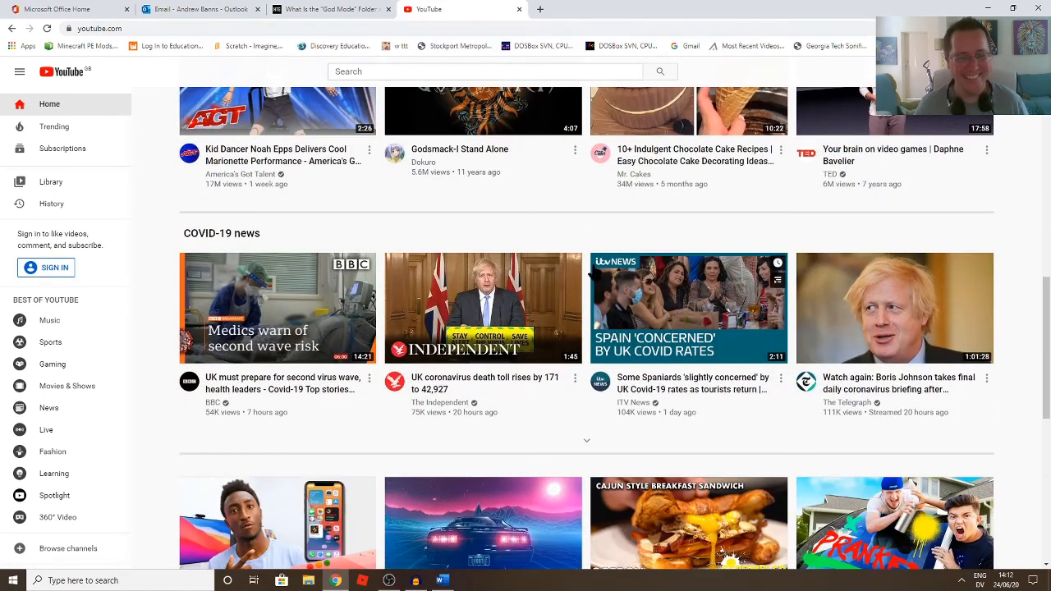
{"action": "scroll", "coordinate": [593, 271], "scroll_direction": "down", "scroll_amount": 1}
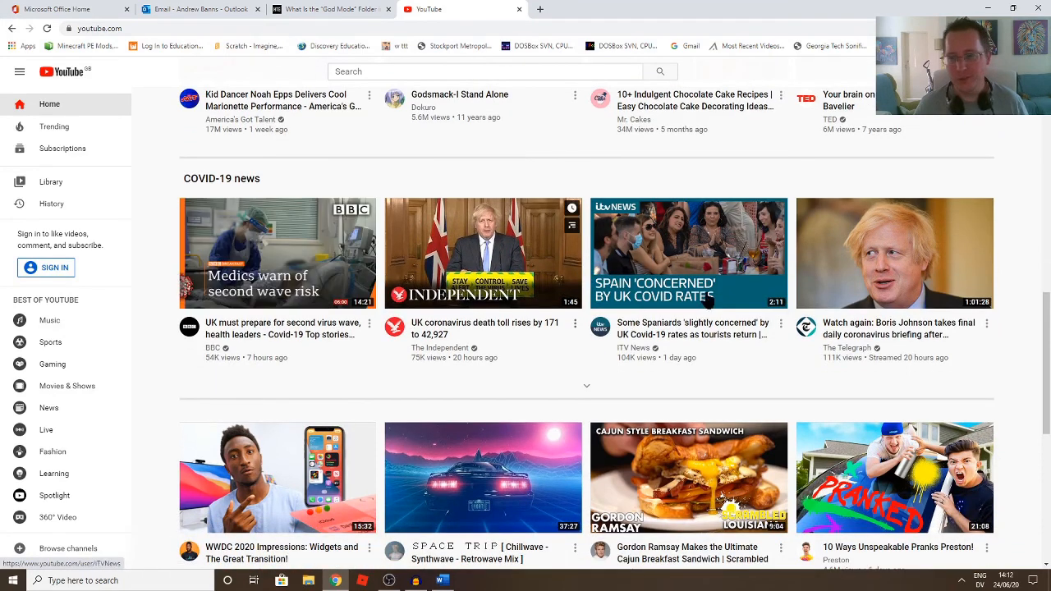
{"action": "left_click", "coordinate": [934, 286]}
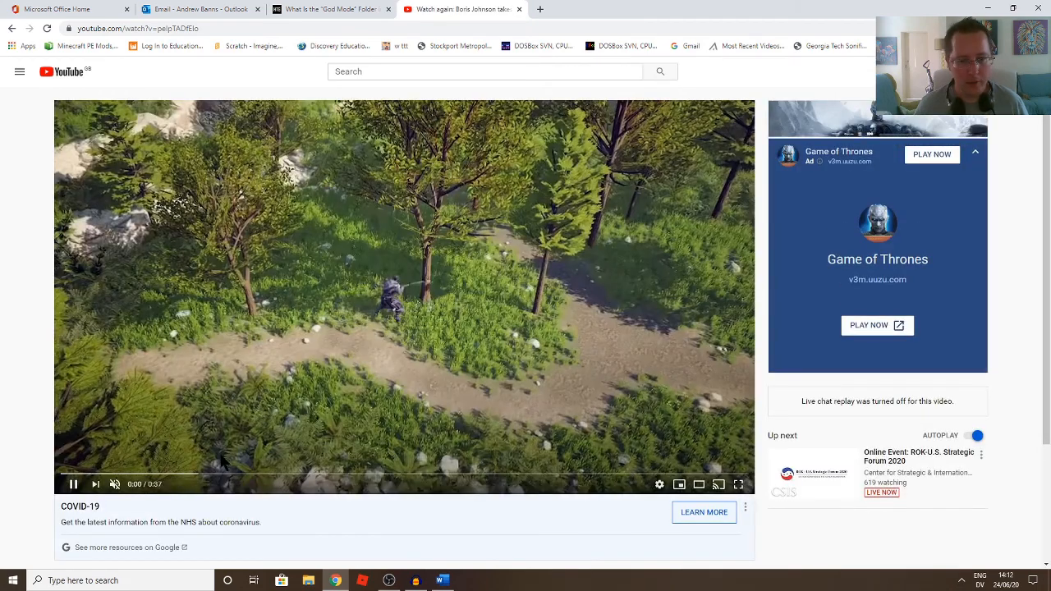
{"action": "left_click", "coordinate": [73, 485]}
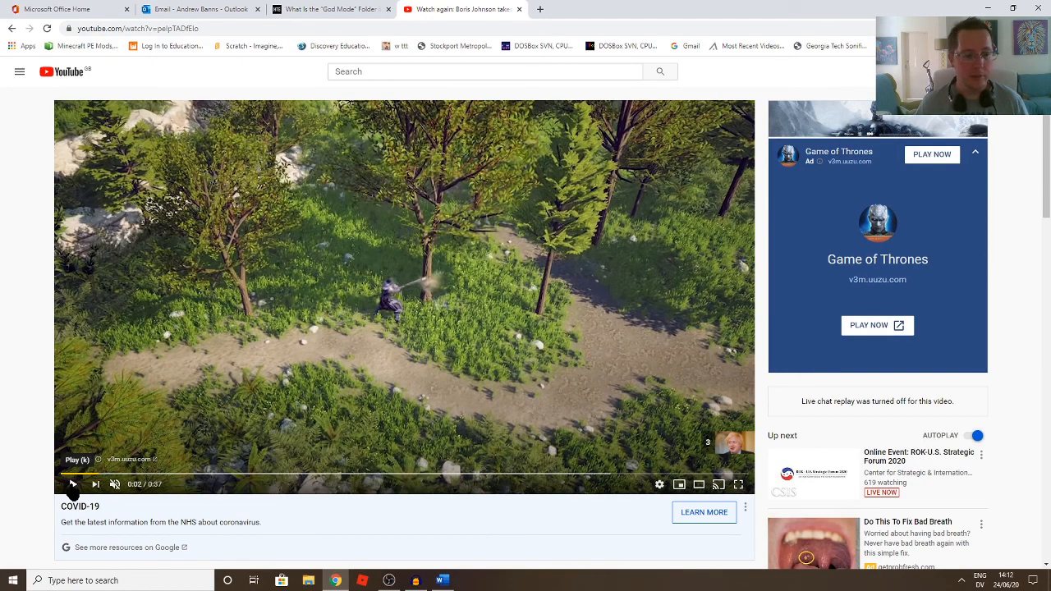
{"action": "left_click", "coordinate": [72, 485]}
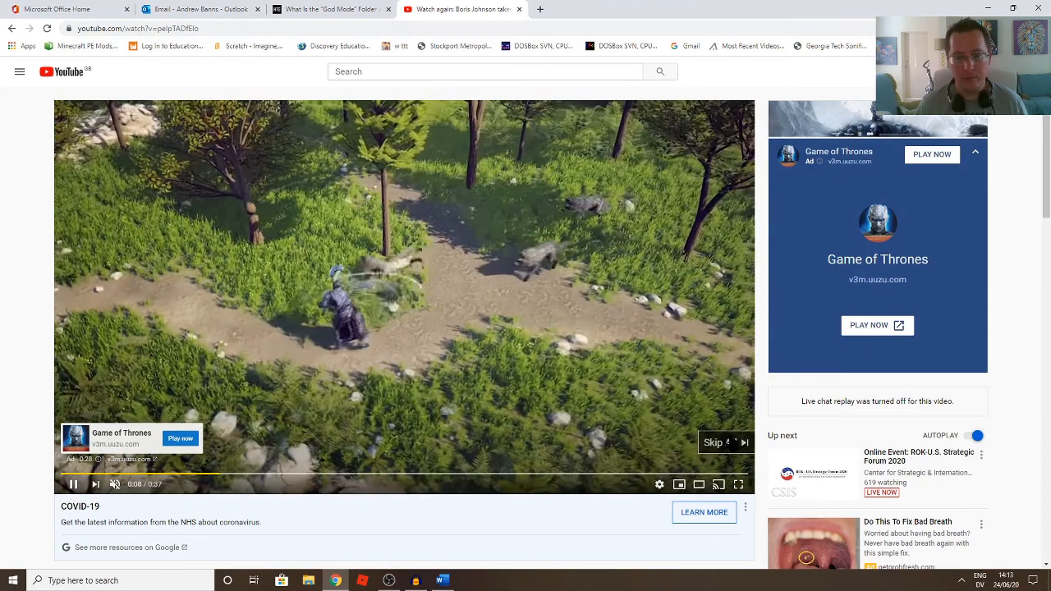
{"action": "left_click", "coordinate": [727, 442]}
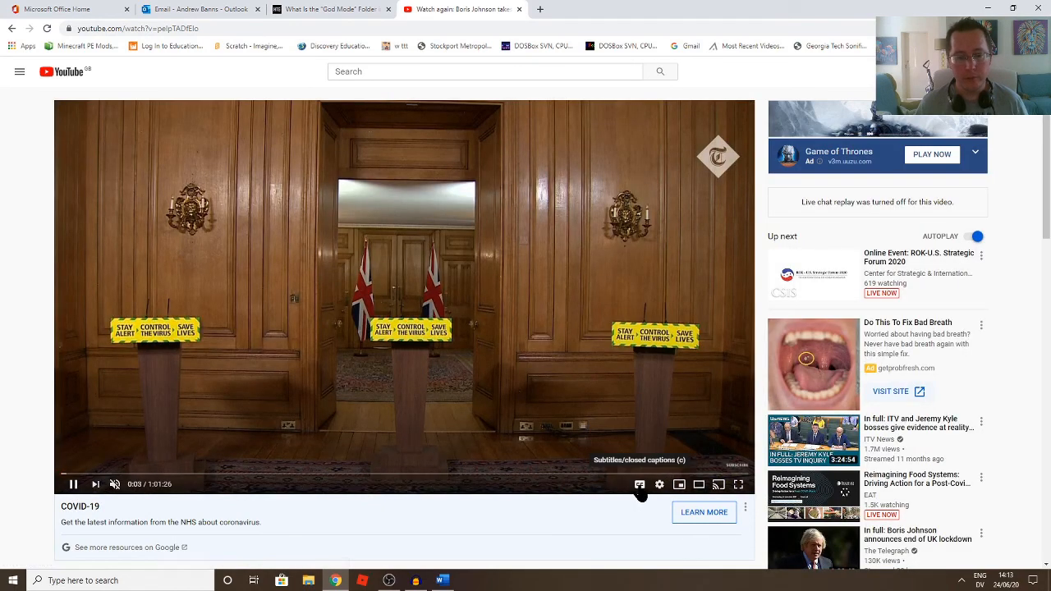
Step: Turn on closed captions for the briefing video, jump ahead to the speech, and pause at 4:26
{"action": "left_click", "coordinate": [639, 489]}
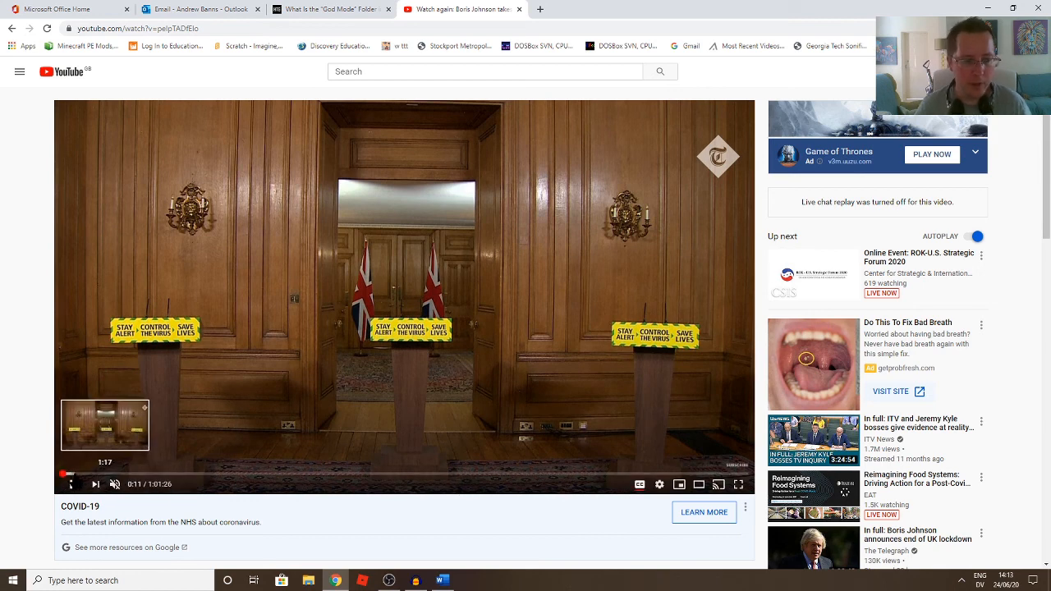
{"action": "left_click", "coordinate": [73, 475]}
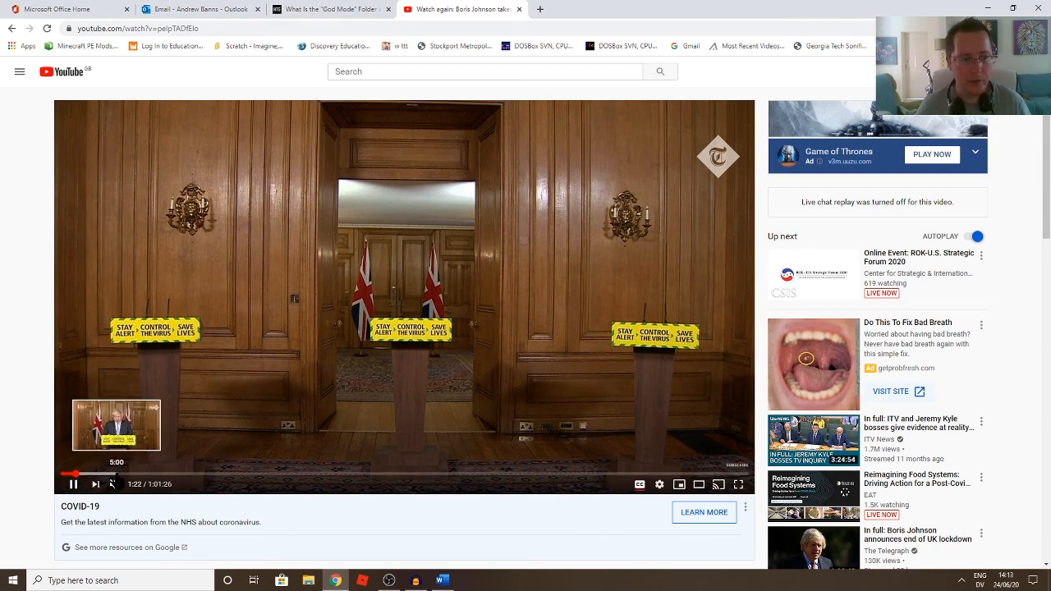
{"action": "left_click", "coordinate": [109, 474]}
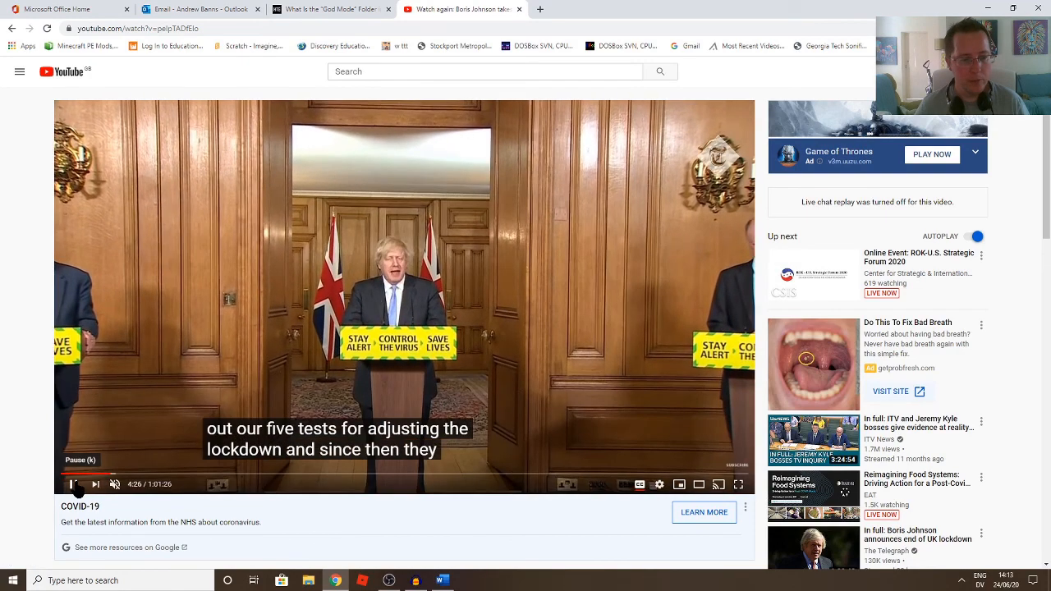
{"action": "left_click", "coordinate": [73, 484]}
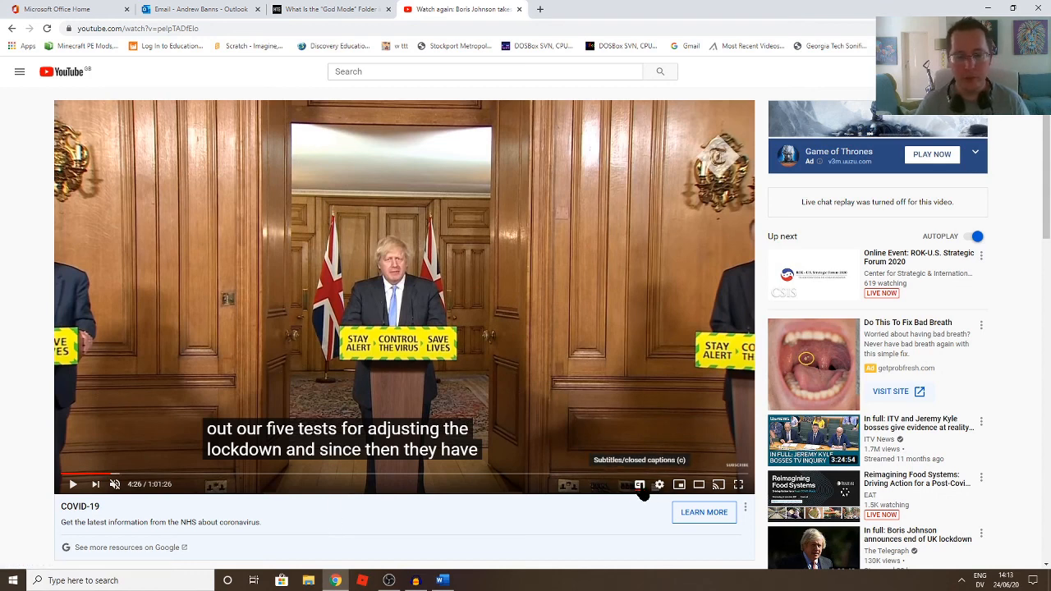
Step: Close the YouTube tab and minimise the browser to return to the desktop
{"action": "left_click", "coordinate": [519, 9]}
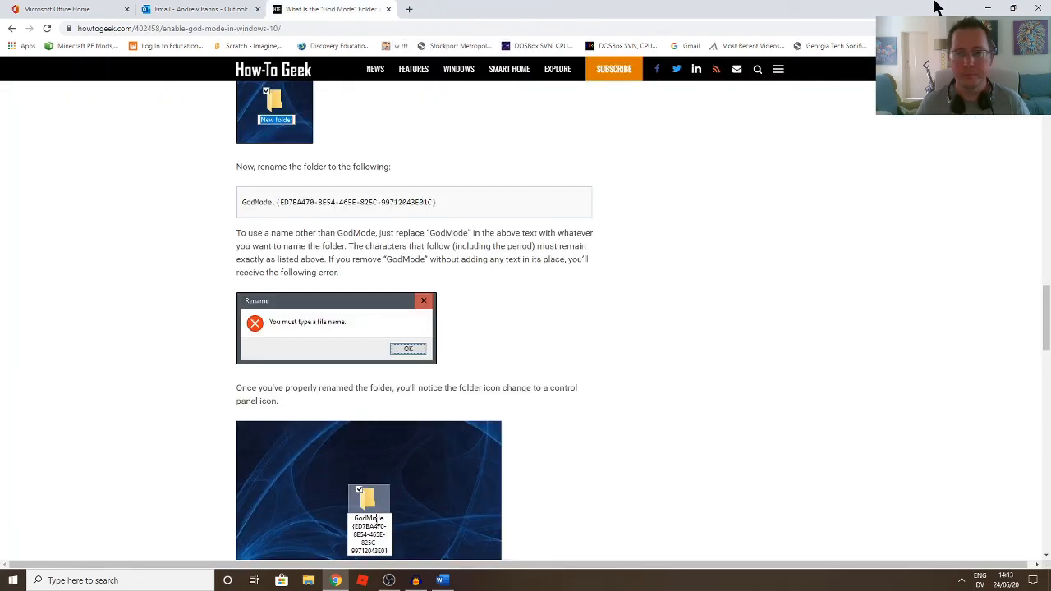
{"action": "left_click", "coordinate": [987, 7]}
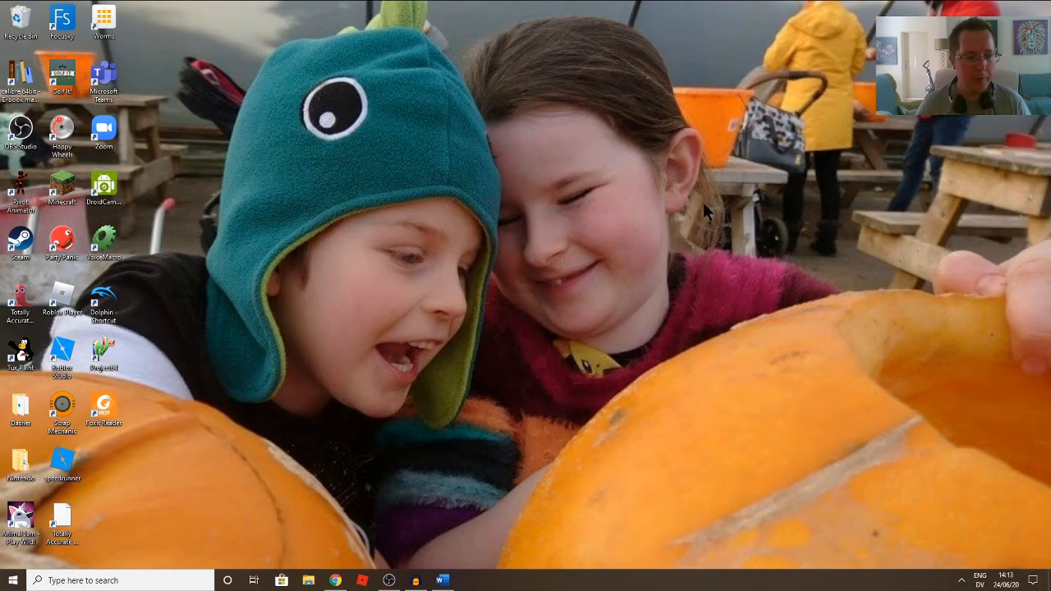